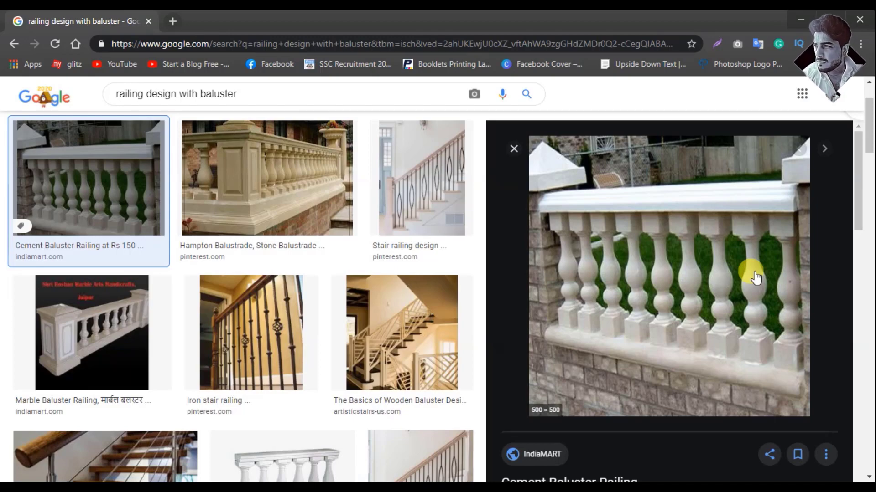
Browse the reference photos of cement baluster railings in the browser
{"action": "scroll", "coordinate": [422, 250], "scroll_direction": "down", "scroll_amount": 3}
{"action": "scroll", "coordinate": [501, 283], "scroll_direction": "up", "scroll_amount": 5}
{"action": "scroll", "coordinate": [620, 295], "scroll_direction": "down", "scroll_amount": 2}
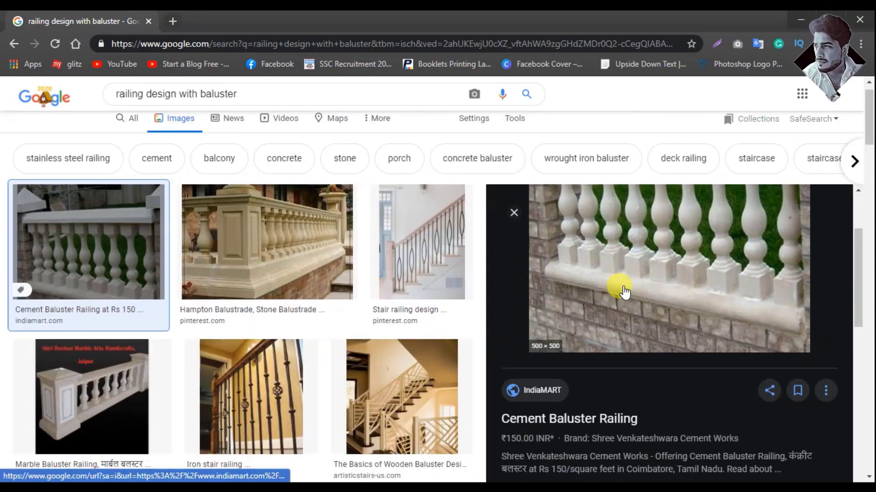
{"action": "scroll", "coordinate": [623, 292], "scroll_direction": "up", "scroll_amount": 2}
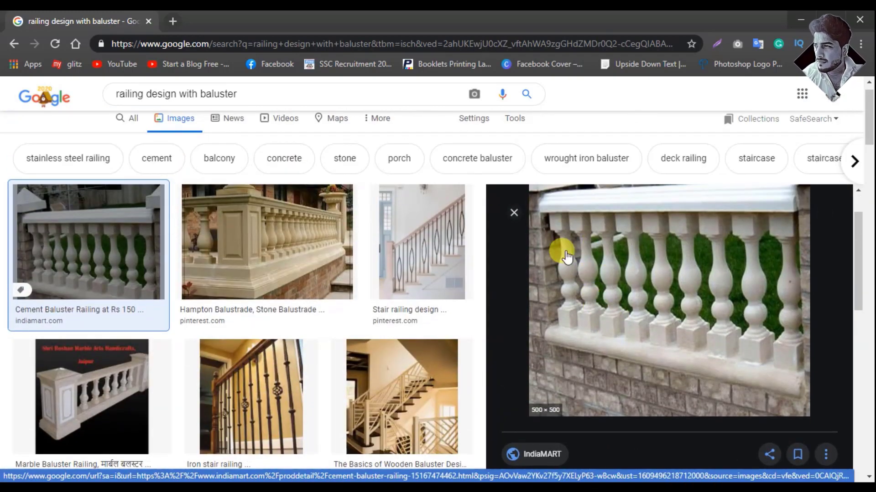
{"action": "scroll", "coordinate": [566, 262], "scroll_direction": "down", "scroll_amount": 2}
{"action": "scroll", "coordinate": [568, 297], "scroll_direction": "down", "scroll_amount": 3}
{"action": "scroll", "coordinate": [570, 287], "scroll_direction": "down", "scroll_amount": 3}
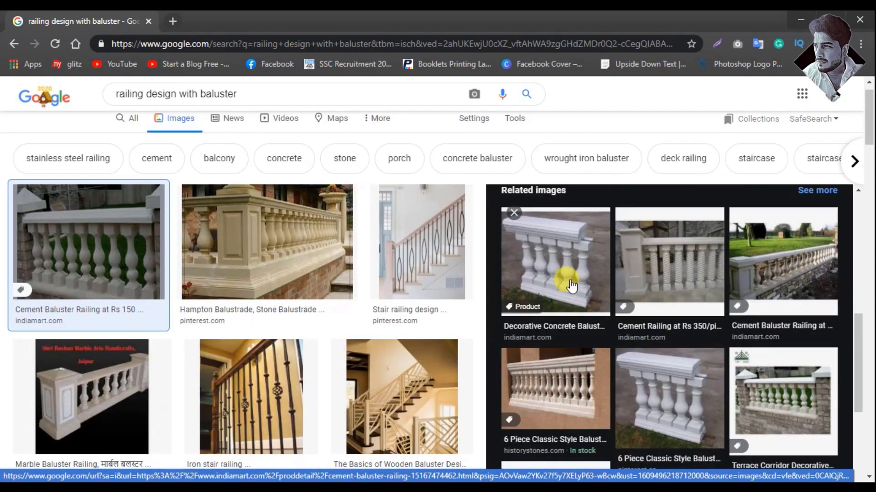
{"action": "scroll", "coordinate": [570, 285], "scroll_direction": "down", "scroll_amount": 2}
{"action": "scroll", "coordinate": [657, 279], "scroll_direction": "down", "scroll_amount": 1}
{"action": "scroll", "coordinate": [789, 294], "scroll_direction": "down", "scroll_amount": 2}
{"action": "scroll", "coordinate": [725, 339], "scroll_direction": "down", "scroll_amount": 2}
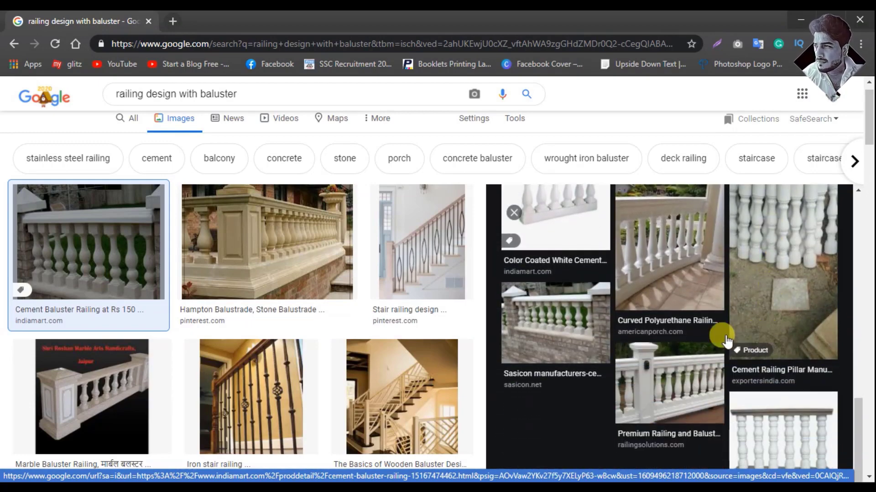
{"action": "scroll", "coordinate": [783, 310], "scroll_direction": "up", "scroll_amount": 1}
{"action": "left_click", "coordinate": [775, 312]}
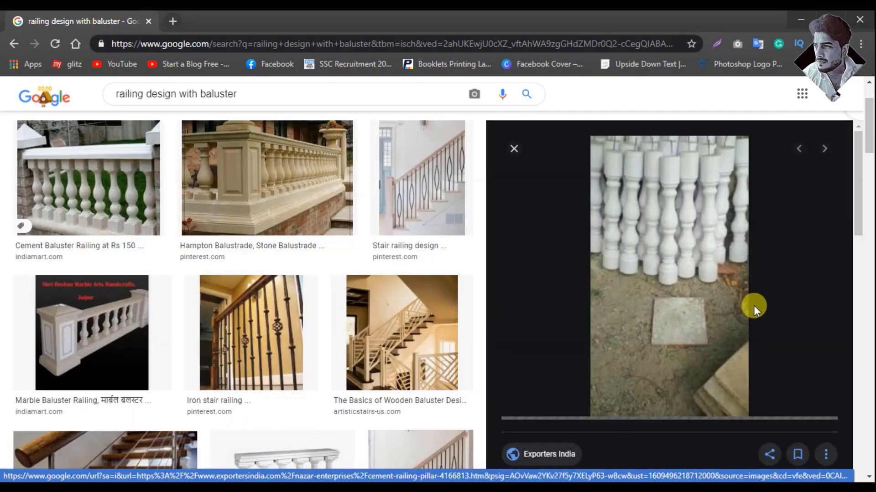
{"action": "scroll", "coordinate": [636, 313], "scroll_direction": "up", "scroll_amount": 2}
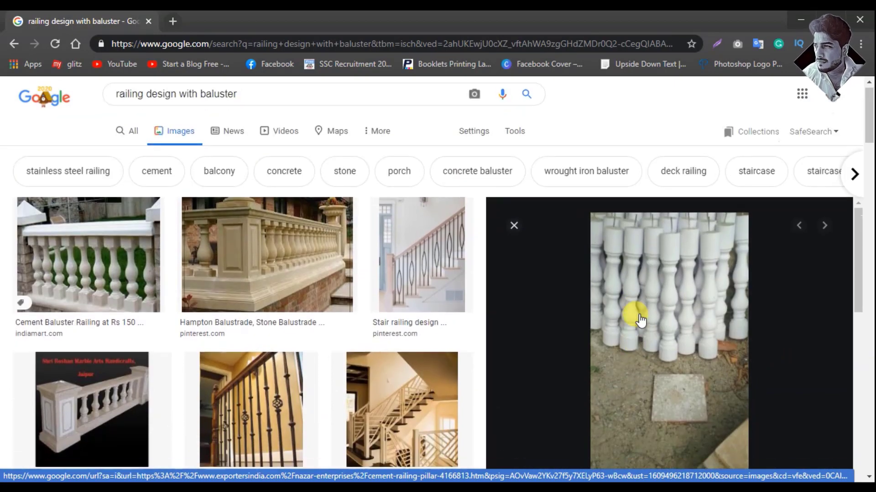
{"action": "scroll", "coordinate": [337, 277], "scroll_direction": "down", "scroll_amount": 3}
{"action": "scroll", "coordinate": [337, 277], "scroll_direction": "up", "scroll_amount": 3}
{"action": "left_click", "coordinate": [88, 265]}
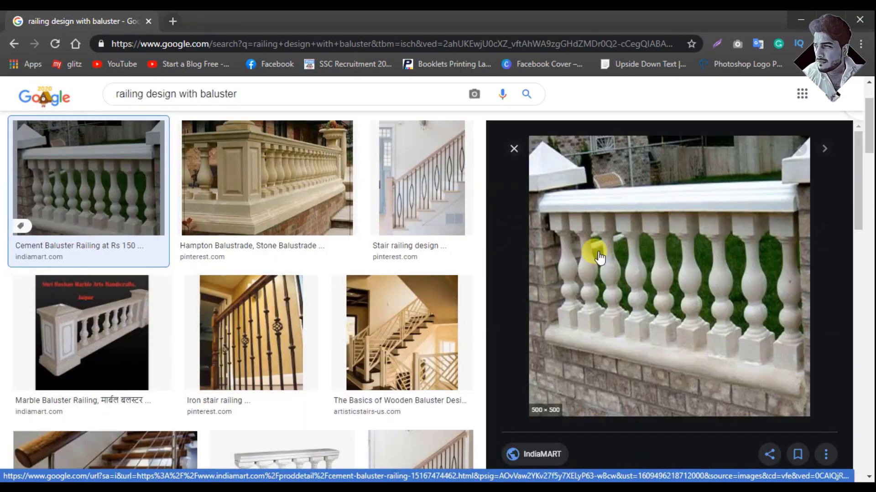
Start a new Revit family and choose the Metric Baluster.rft template
{"action": "left_click", "coordinate": [806, 14]}
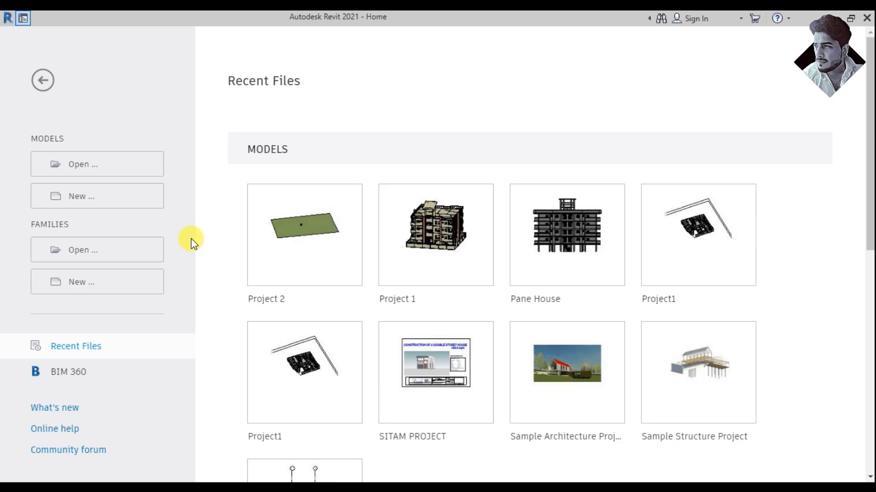
{"action": "left_click", "coordinate": [91, 283]}
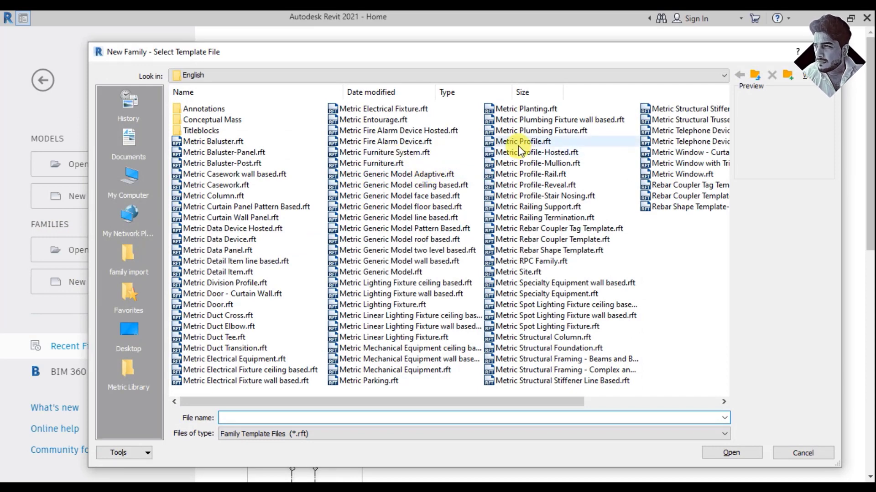
{"action": "left_click", "coordinate": [201, 147]}
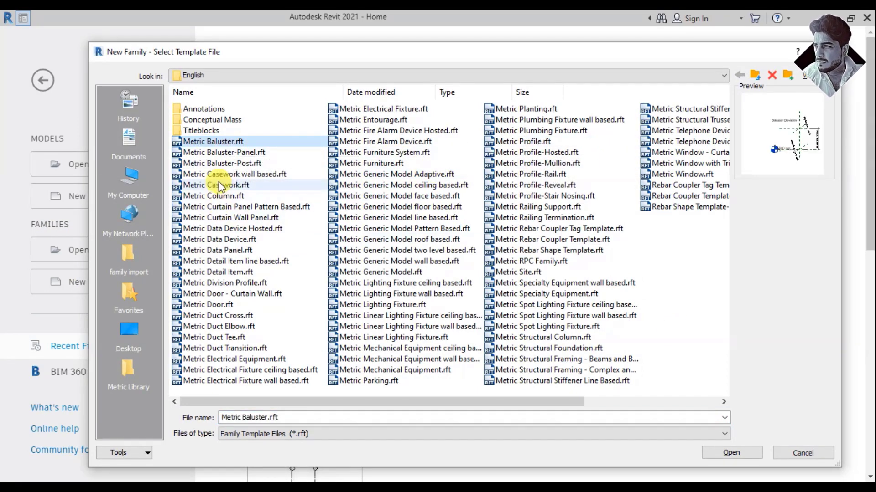
{"action": "left_click", "coordinate": [732, 449]}
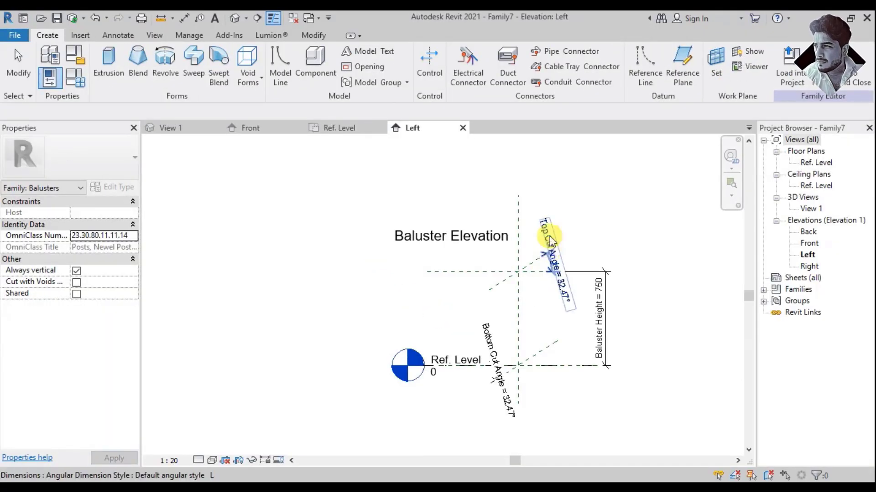
{"action": "scroll", "coordinate": [547, 319], "scroll_direction": "up", "scroll_amount": 1}
{"action": "scroll", "coordinate": [532, 305], "scroll_direction": "up", "scroll_amount": 2}
{"action": "middle_click_drag", "start_coordinate": [531, 304], "coordinate": [480, 306]}
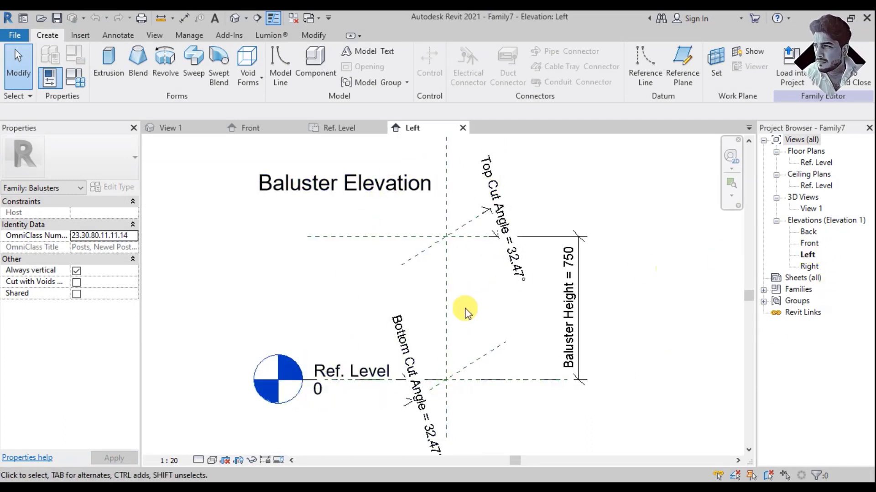
{"action": "double_click", "coordinate": [816, 162]}
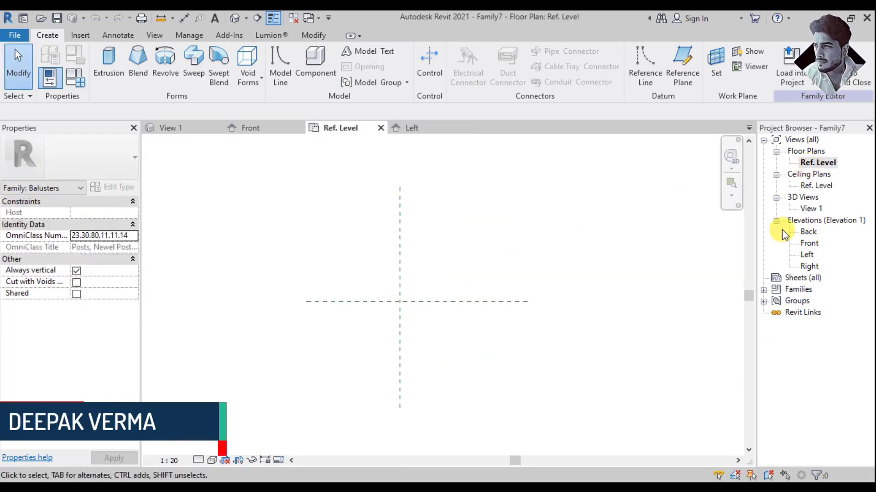
{"action": "double_click", "coordinate": [808, 232]}
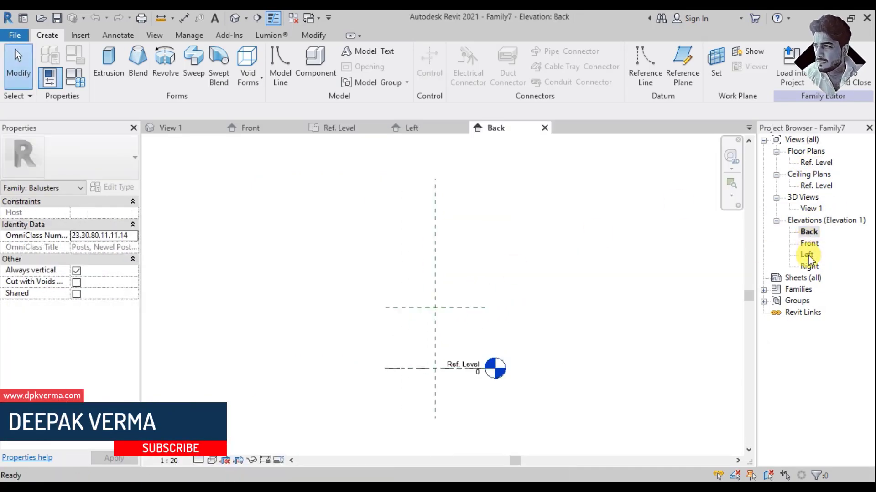
{"action": "double_click", "coordinate": [807, 254]}
{"action": "middle_click_drag", "start_coordinate": [464, 308], "coordinate": [459, 313]}
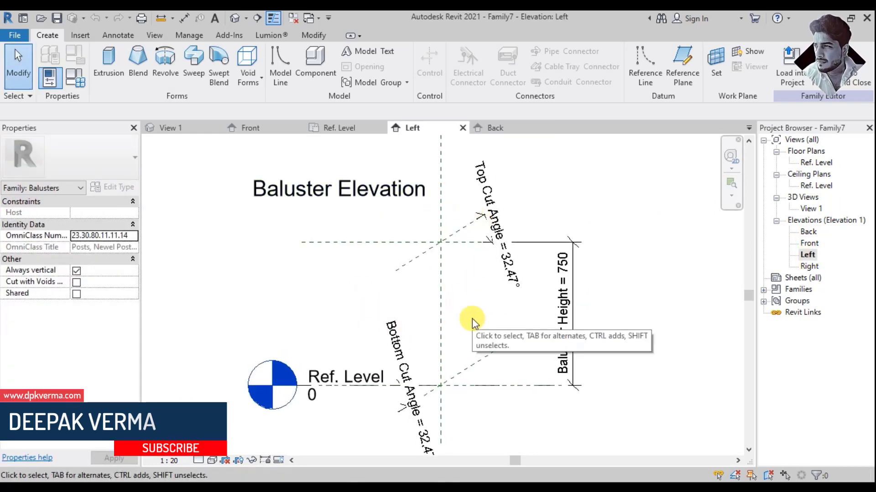
{"action": "left_click", "coordinate": [440, 200]}
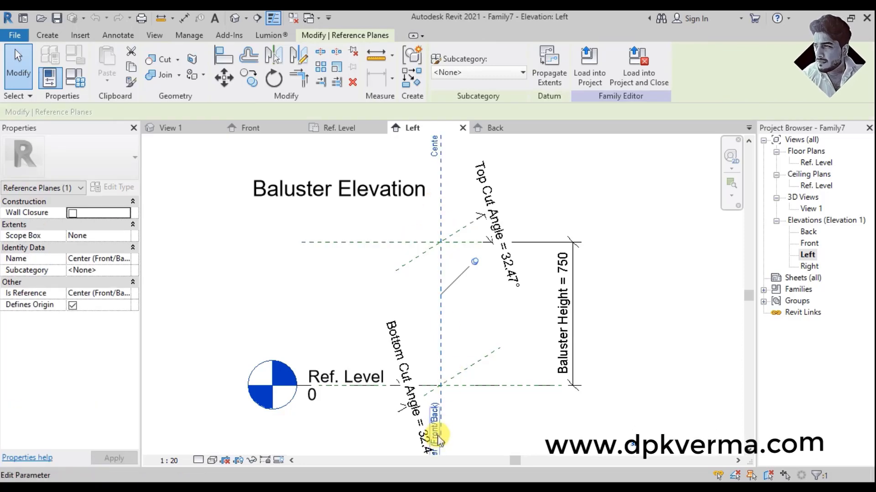
{"action": "left_click", "coordinate": [388, 281]}
{"action": "left_click", "coordinate": [378, 242]}
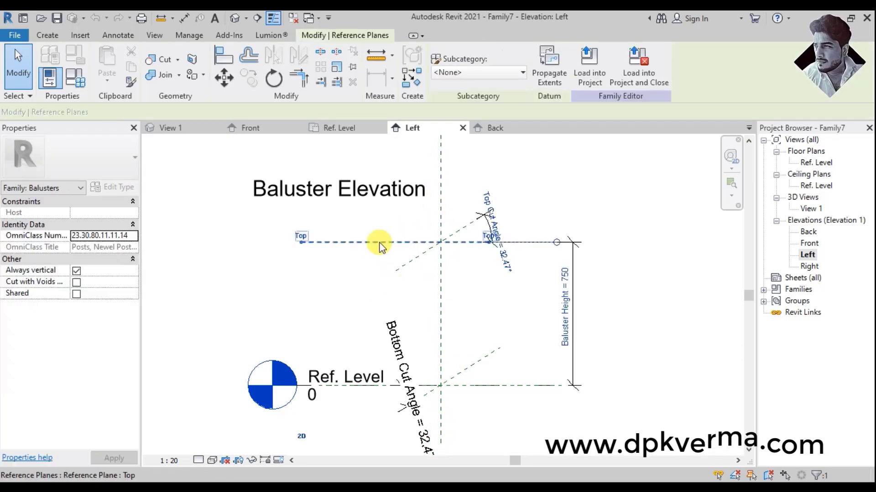
{"action": "left_click", "coordinate": [461, 246]}
{"action": "left_click", "coordinate": [486, 374]}
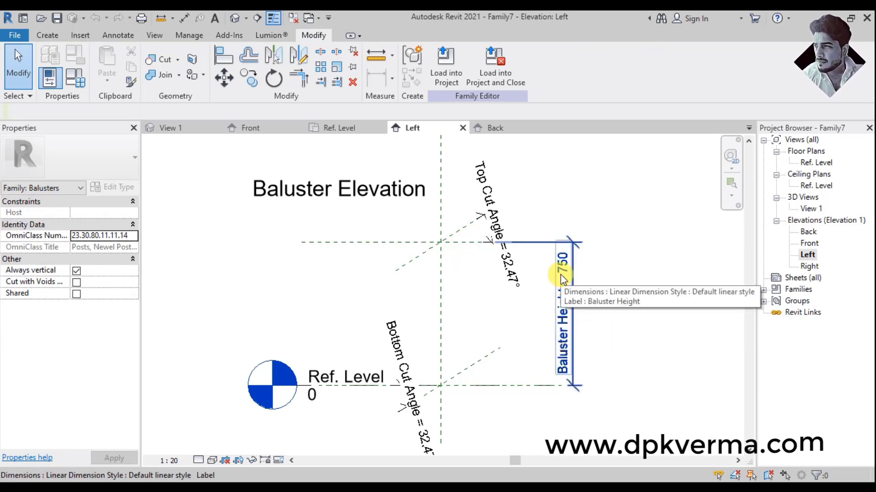
{"action": "scroll", "coordinate": [461, 314], "scroll_direction": "up", "scroll_amount": 1}
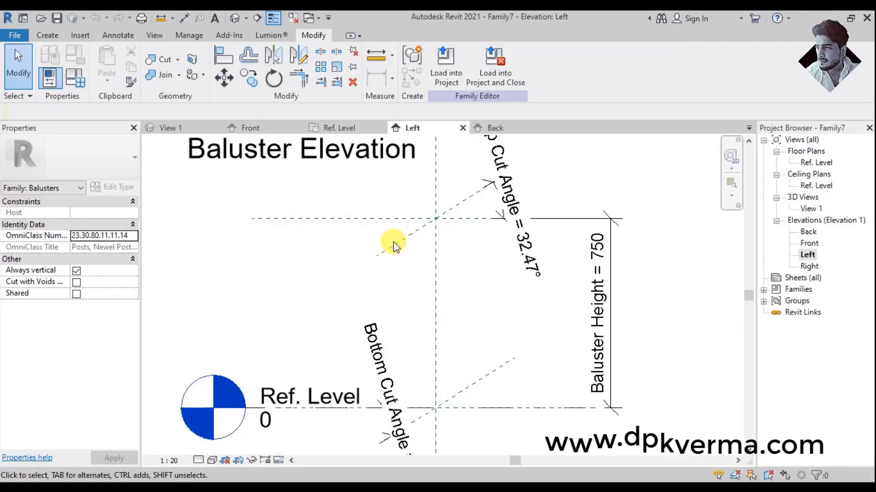
{"action": "scroll", "coordinate": [391, 244], "scroll_direction": "up", "scroll_amount": 2}
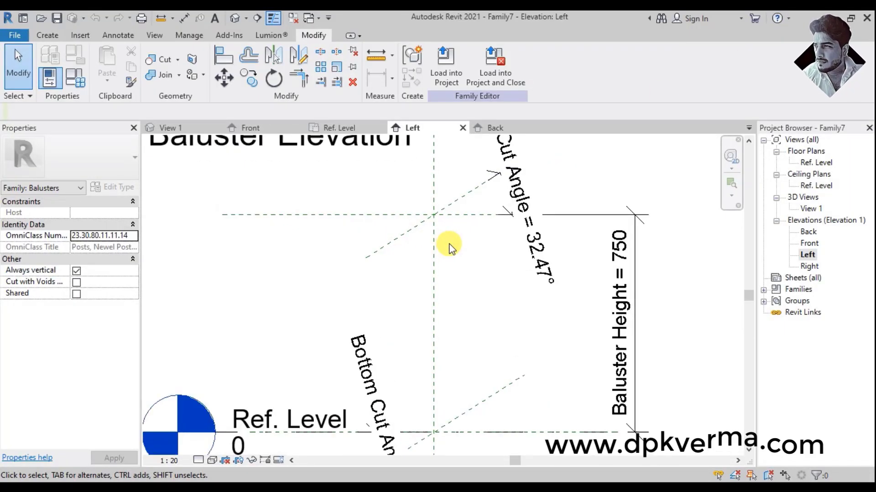
{"action": "middle_click_drag", "start_coordinate": [446, 245], "coordinate": [437, 240]}
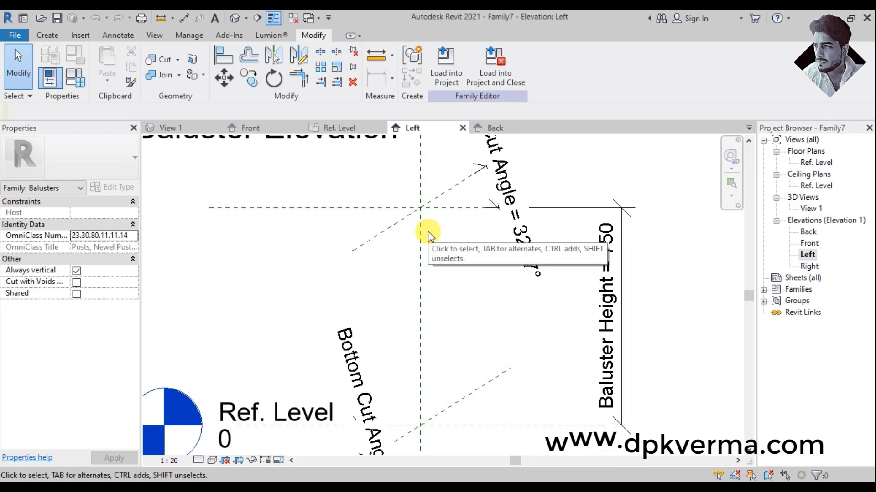
{"action": "left_click", "coordinate": [47, 36]}
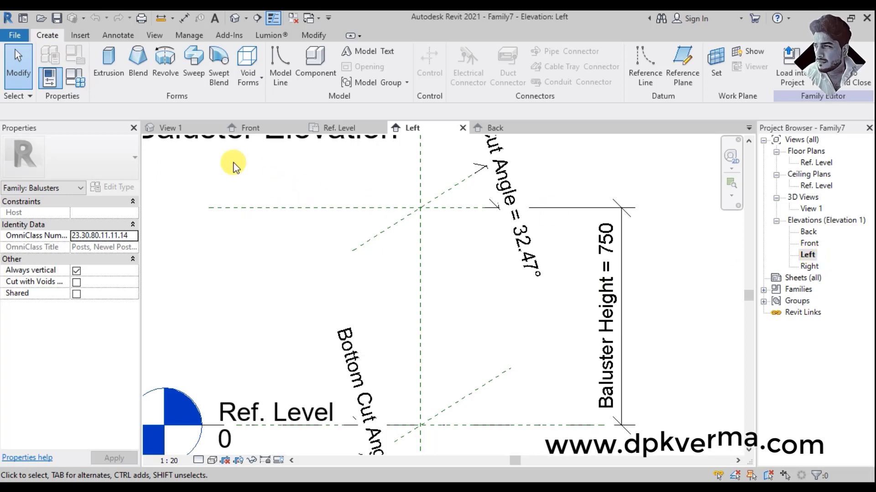
{"action": "double_click", "coordinate": [807, 163]}
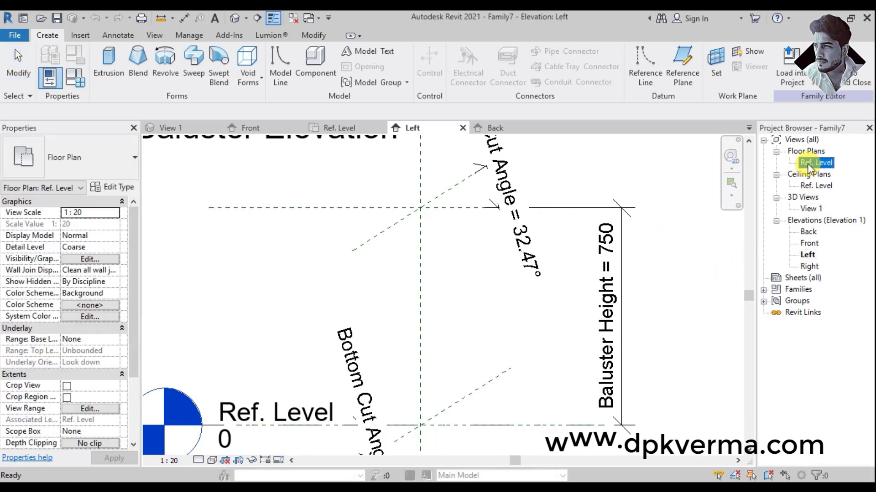
{"action": "left_click", "coordinate": [107, 74]}
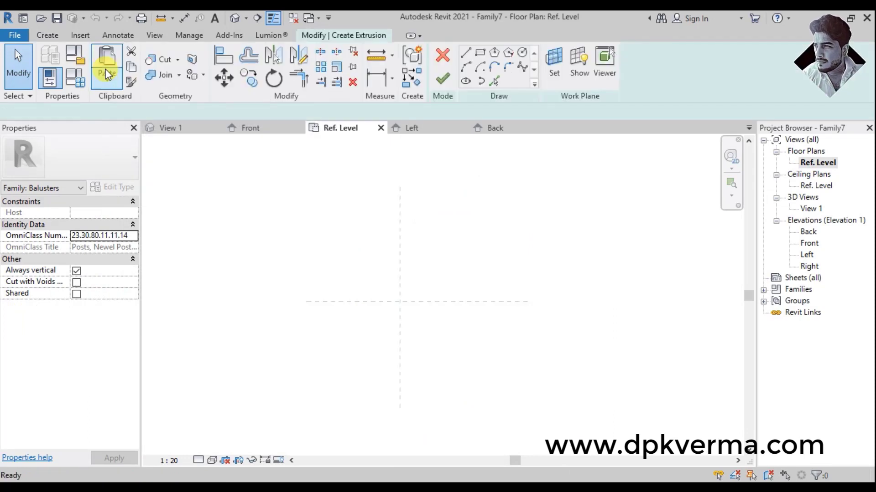
{"action": "left_click", "coordinate": [555, 68]}
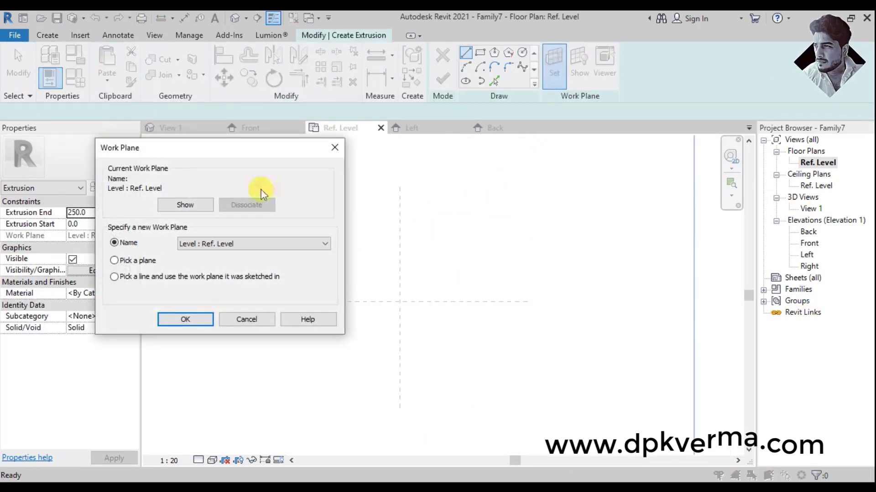
{"action": "left_click", "coordinate": [185, 319]}
{"action": "left_click", "coordinate": [399, 252]}
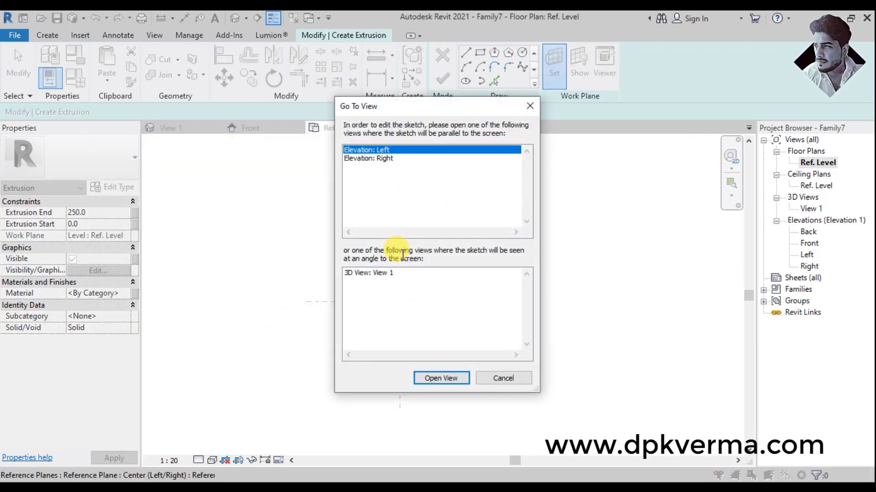
{"action": "left_click", "coordinate": [449, 377]}
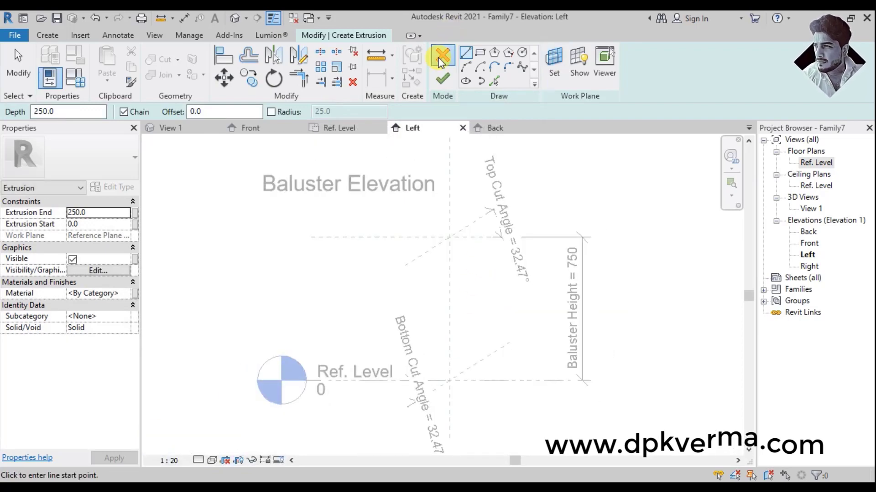
{"action": "double_click", "coordinate": [785, 244]}
{"action": "left_click", "coordinate": [489, 264]}
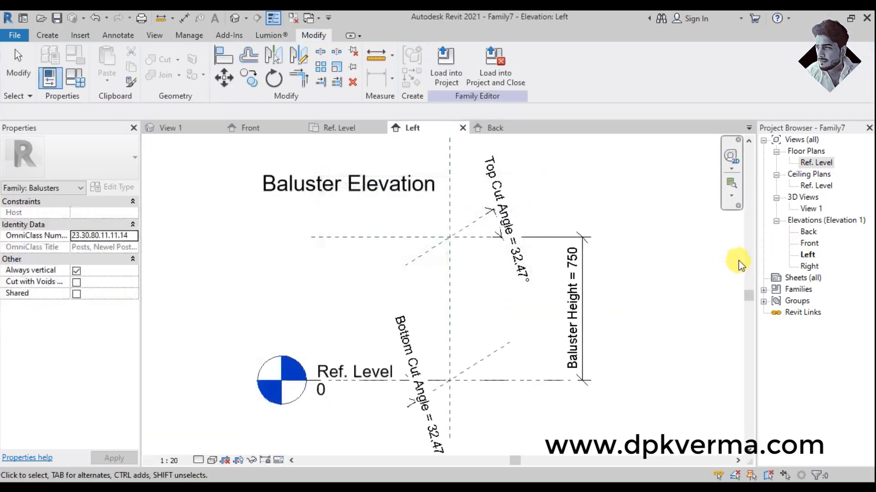
Discard the unfinished sketch and check the Center (Front/Back) reference plane
{"action": "left_click", "coordinate": [807, 255]}
{"action": "left_click", "coordinate": [449, 289]}
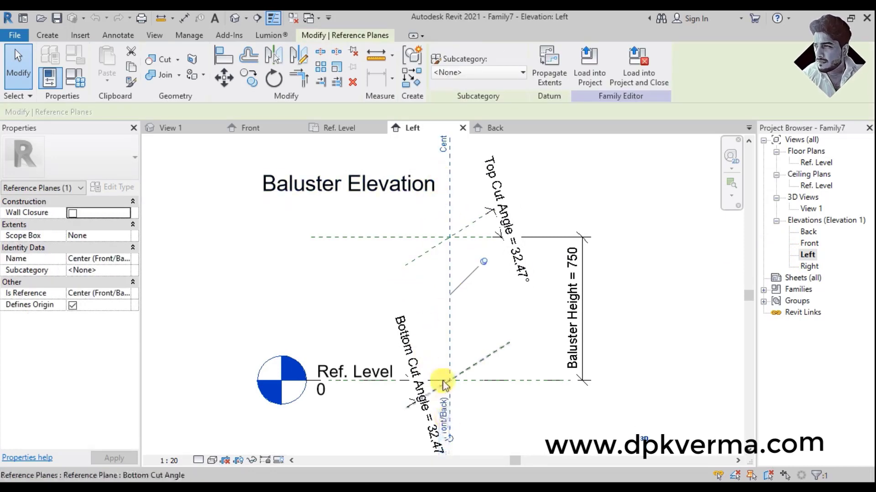
{"action": "left_click", "coordinate": [421, 304]}
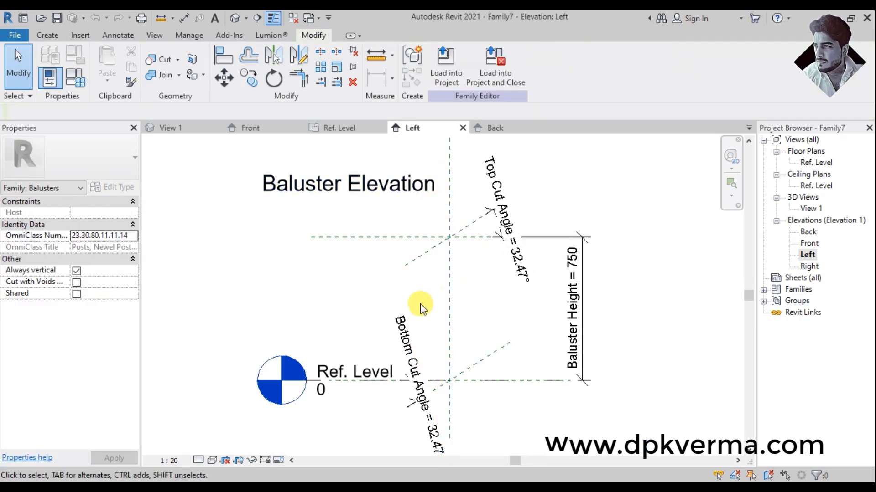
Start a new extrusion on the Center (Left/Right) reference plane
{"action": "left_click", "coordinate": [48, 35]}
{"action": "left_click", "coordinate": [110, 68]}
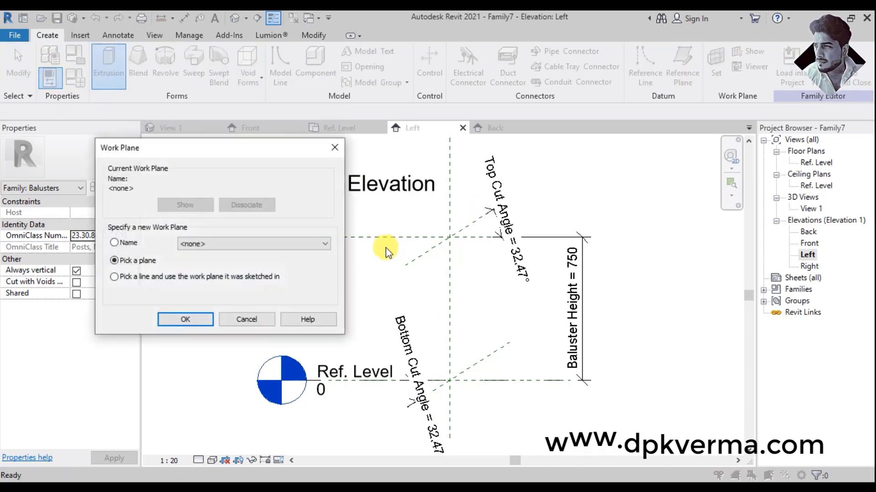
{"action": "left_click", "coordinate": [230, 248]}
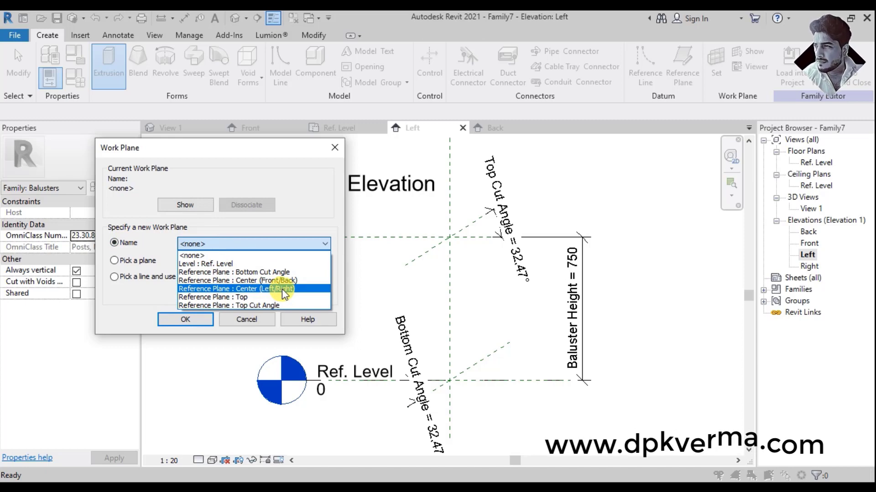
{"action": "left_click", "coordinate": [284, 289]}
Sketch a closed 100 x 80 rectangular rail profile below the top reference plane
{"action": "left_click", "coordinate": [185, 319]}
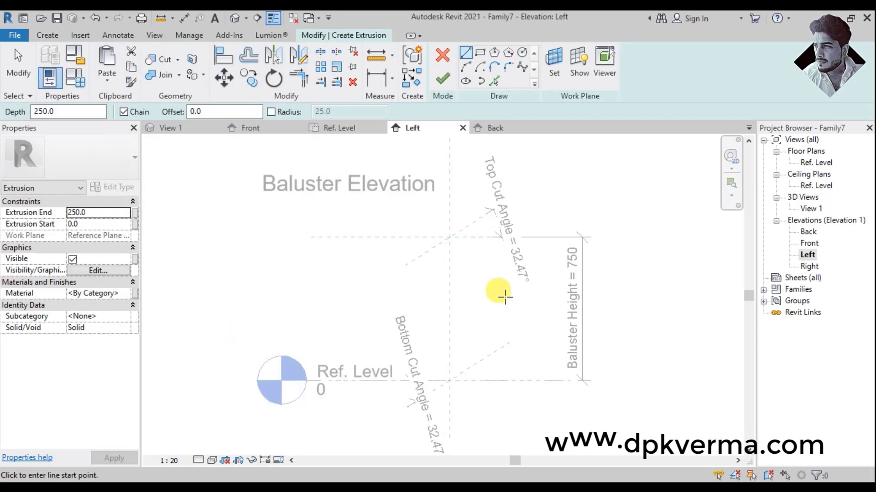
{"action": "scroll", "coordinate": [473, 336], "scroll_direction": "up", "scroll_amount": 1}
{"action": "scroll", "coordinate": [471, 307], "scroll_direction": "up", "scroll_amount": 1}
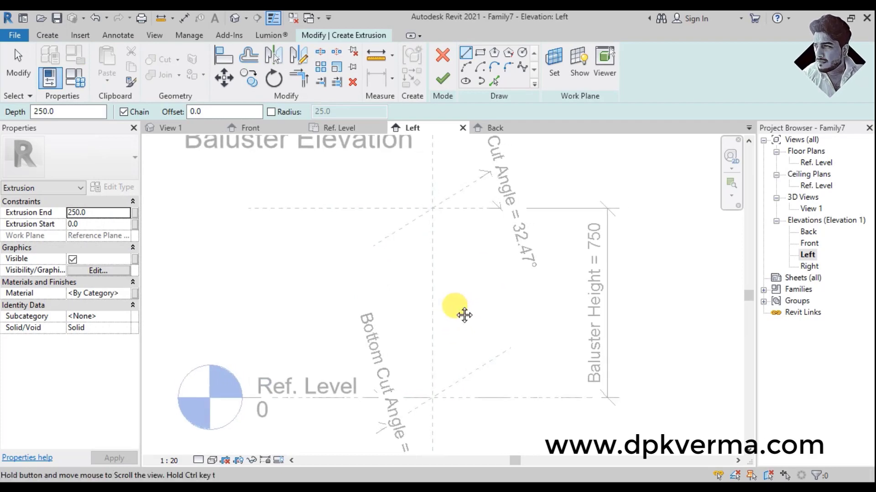
{"action": "middle_click_drag", "start_coordinate": [471, 307], "coordinate": [442, 300]}
{"action": "scroll", "coordinate": [420, 234], "scroll_direction": "up", "scroll_amount": 1}
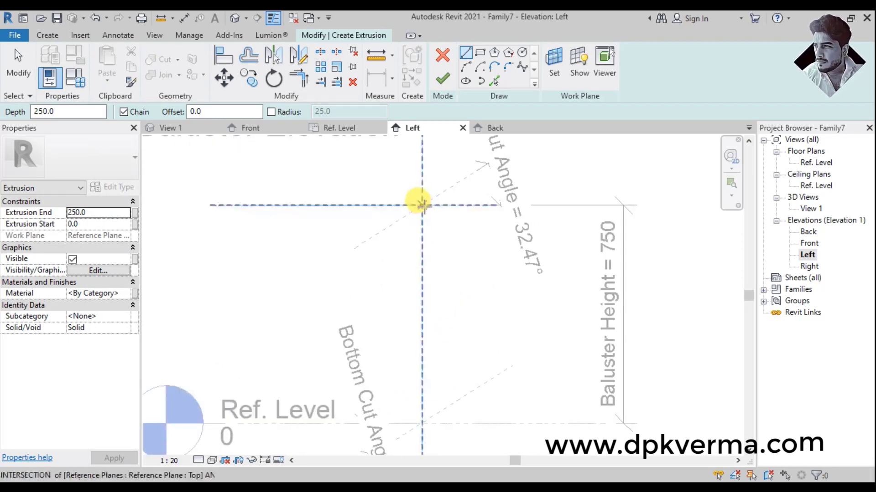
{"action": "left_click", "coordinate": [422, 205]}
{"action": "scroll", "coordinate": [421, 205], "scroll_direction": "up", "scroll_amount": 1}
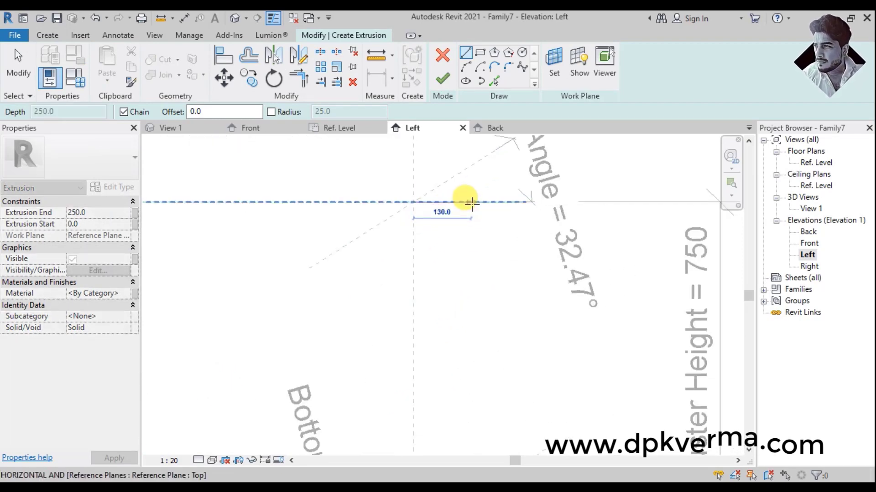
{"action": "type", "text": "100"}
{"action": "key", "text": "Return"}
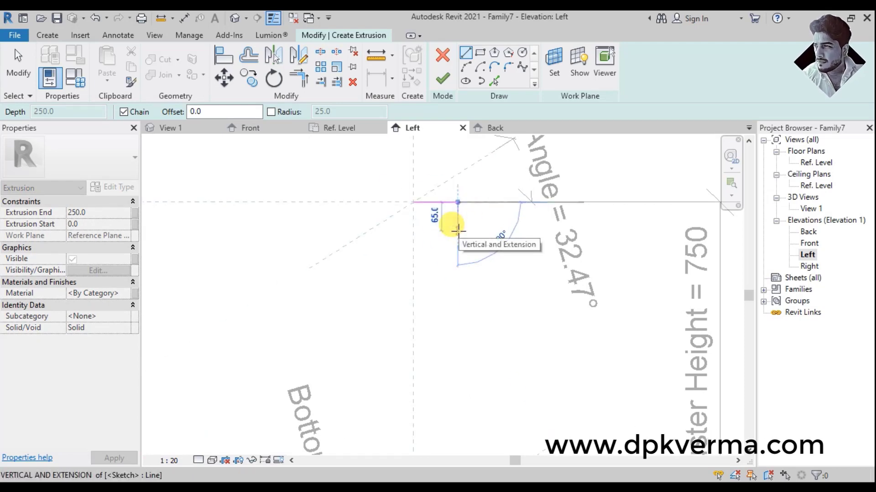
{"action": "type", "text": "80"}
{"action": "key", "text": "Return"}
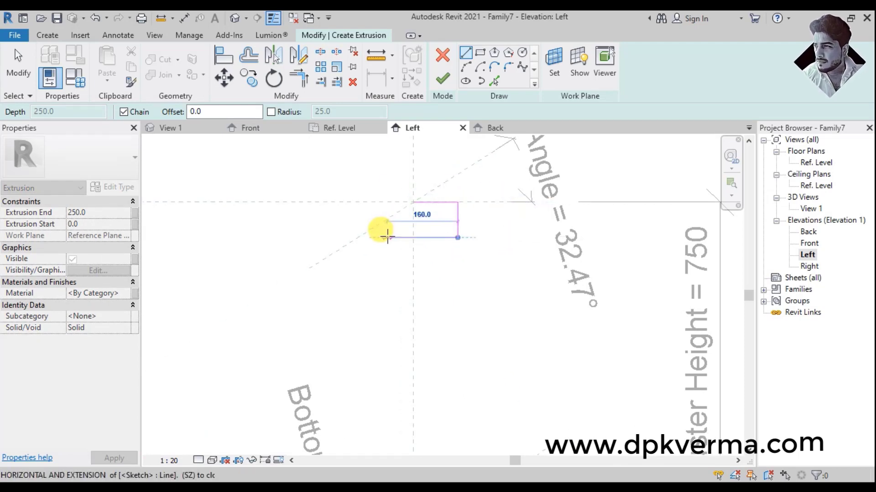
{"action": "type", "text": "200"}
{"action": "key", "text": "Return"}
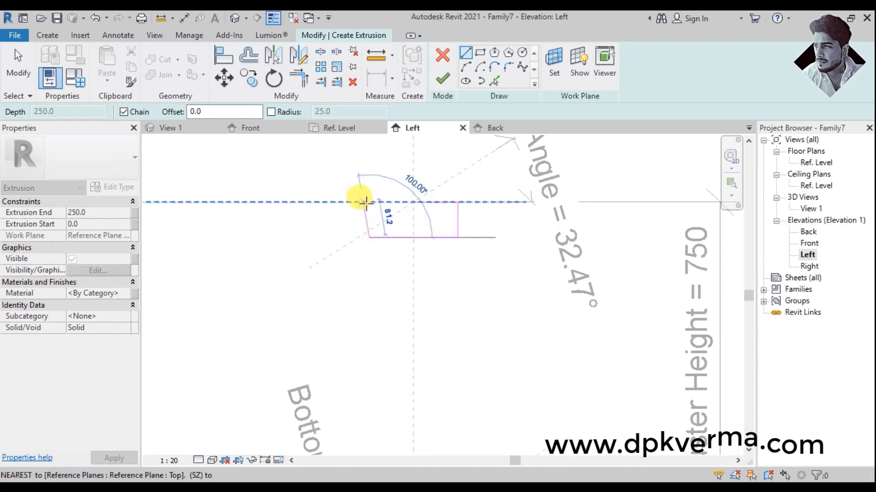
{"action": "left_click", "coordinate": [369, 202]}
{"action": "left_click", "coordinate": [458, 202]}
{"action": "key", "text": "Escape"}
{"action": "key", "text": "Escape"}
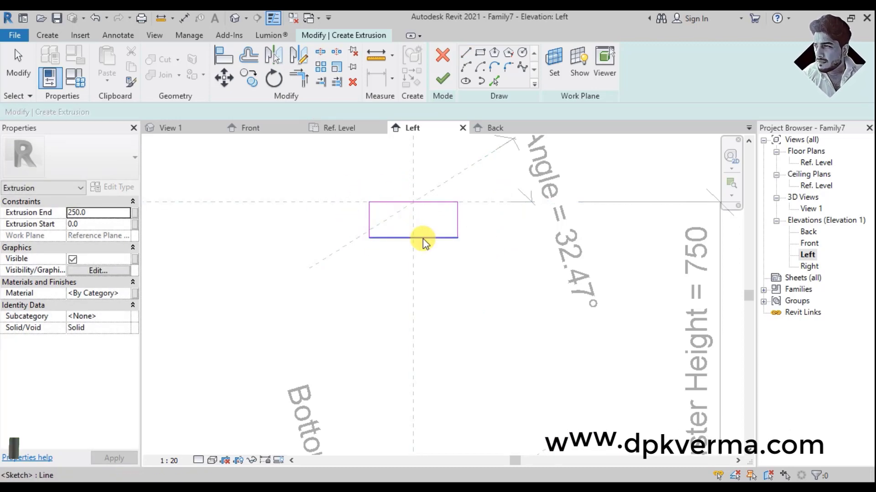
Copy the rectangle down to Ref. Level and finish the extrusion
{"action": "scroll", "coordinate": [410, 228], "scroll_direction": "down", "scroll_amount": 2}
{"action": "scroll", "coordinate": [424, 384], "scroll_direction": "up", "scroll_amount": 1}
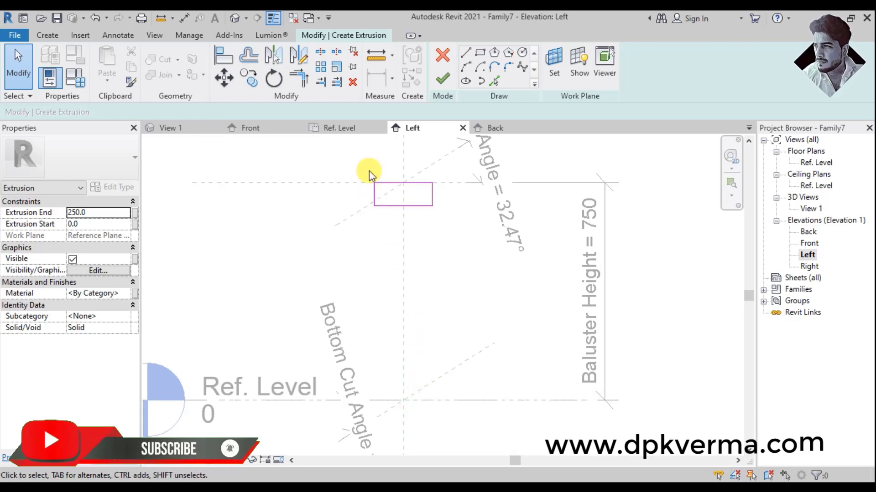
{"action": "left_click_drag", "start_coordinate": [365, 167], "coordinate": [450, 228]}
{"action": "key", "text": "m"}
{"action": "key", "text": "v"}
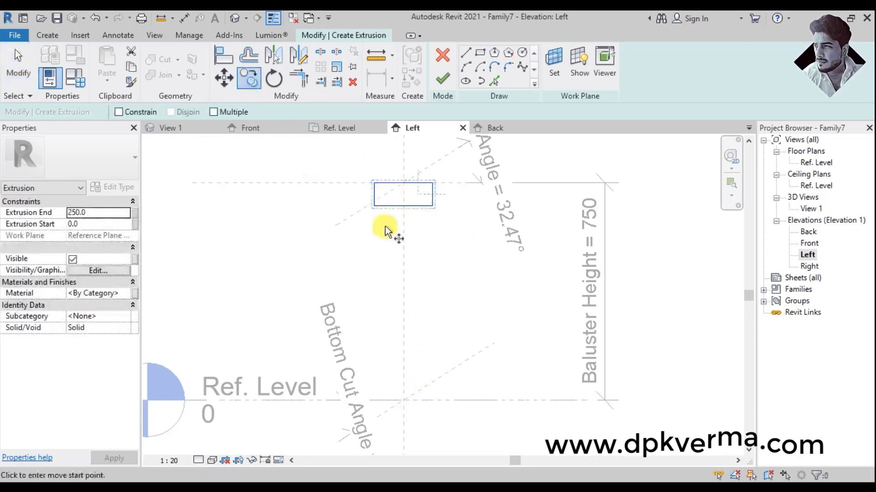
{"action": "left_click", "coordinate": [432, 207]}
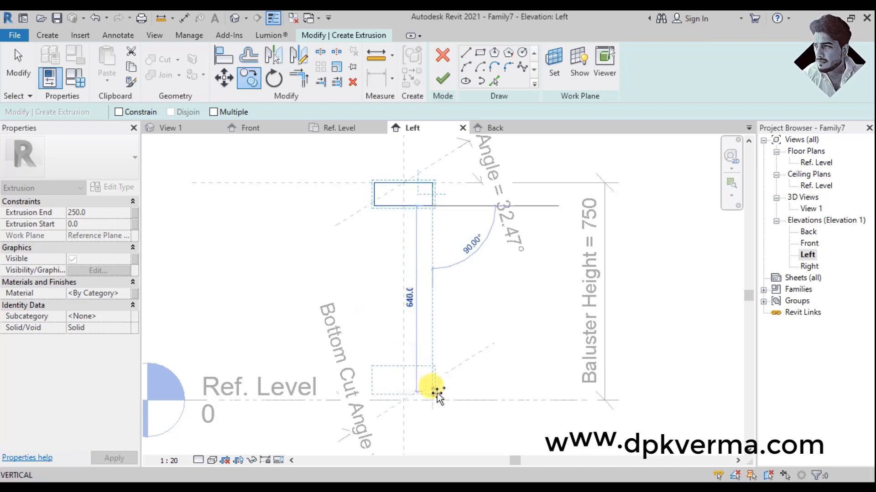
{"action": "left_click", "coordinate": [433, 400]}
{"action": "left_click", "coordinate": [458, 343]}
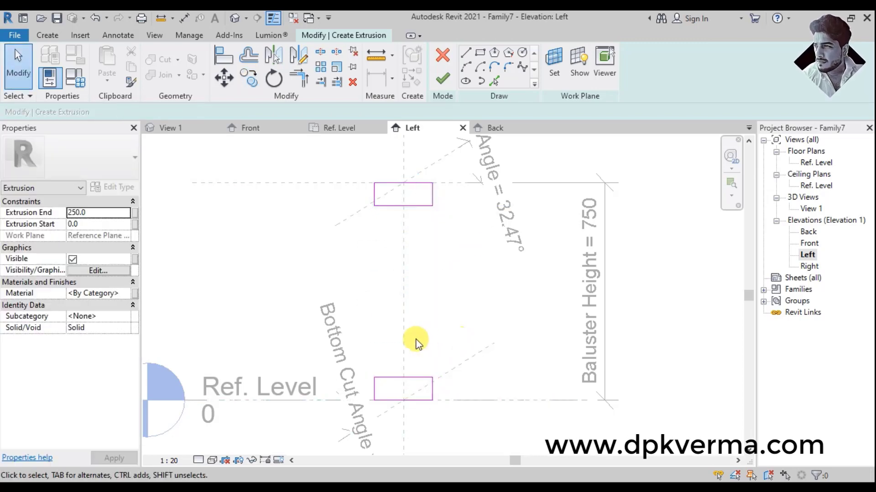
{"action": "scroll", "coordinate": [406, 330], "scroll_direction": "up", "scroll_amount": 2}
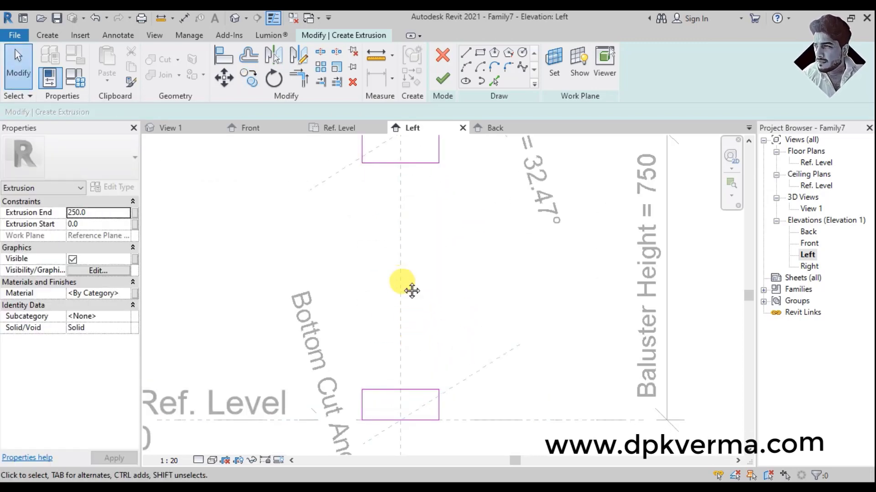
{"action": "middle_click_drag", "start_coordinate": [411, 291], "coordinate": [407, 297]}
{"action": "scroll", "coordinate": [409, 292], "scroll_direction": "down", "scroll_amount": 1}
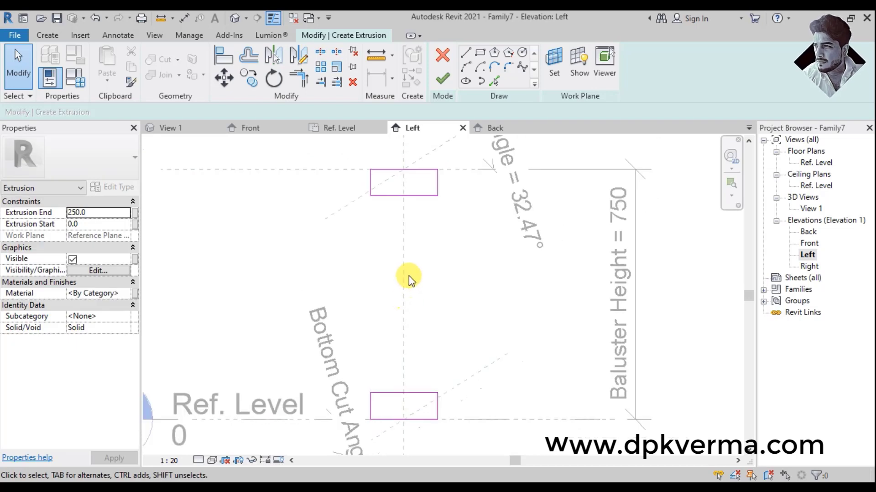
{"action": "left_click", "coordinate": [440, 81]}
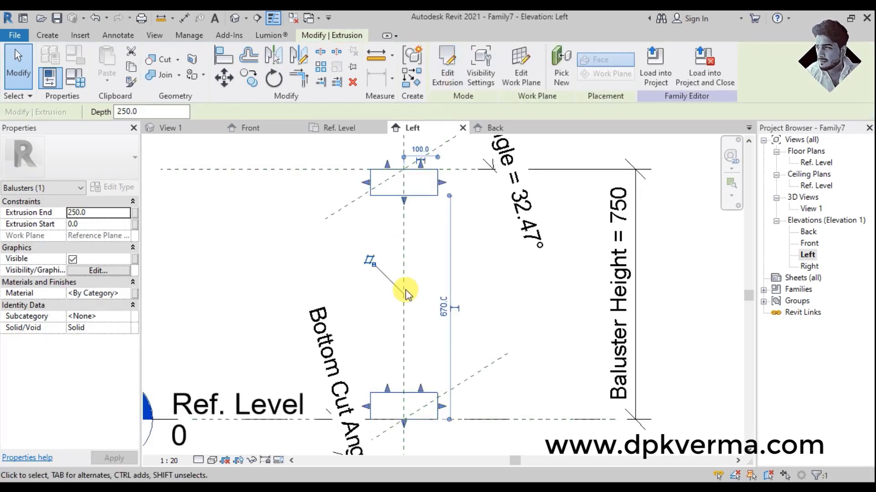
Set the rail extrusion's Extrusion End to 100 in Properties
{"action": "left_click", "coordinate": [429, 247]}
{"action": "scroll", "coordinate": [424, 228], "scroll_direction": "down", "scroll_amount": 2}
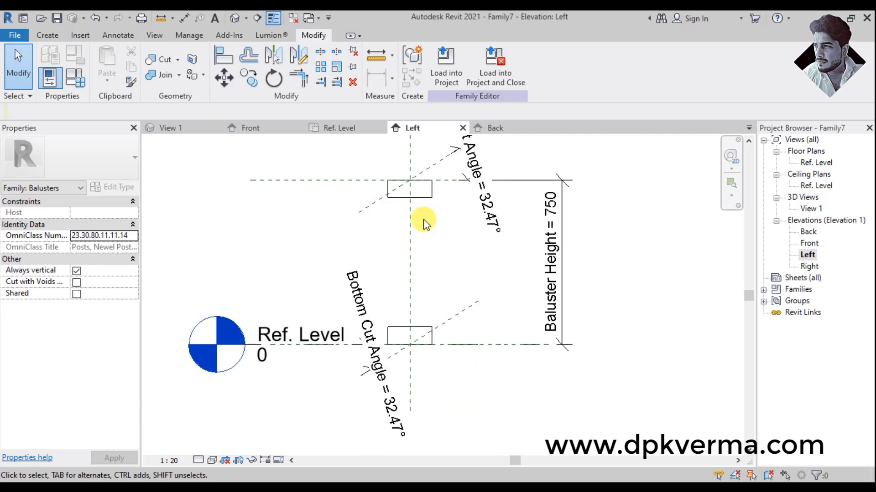
{"action": "double_click", "coordinate": [809, 244]}
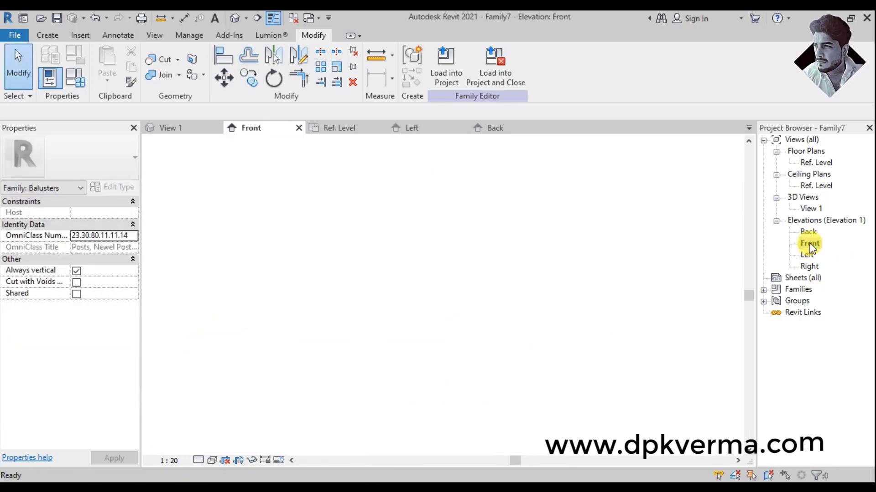
{"action": "scroll", "coordinate": [393, 354], "scroll_direction": "up", "scroll_amount": 3}
{"action": "scroll", "coordinate": [443, 347], "scroll_direction": "up", "scroll_amount": 2}
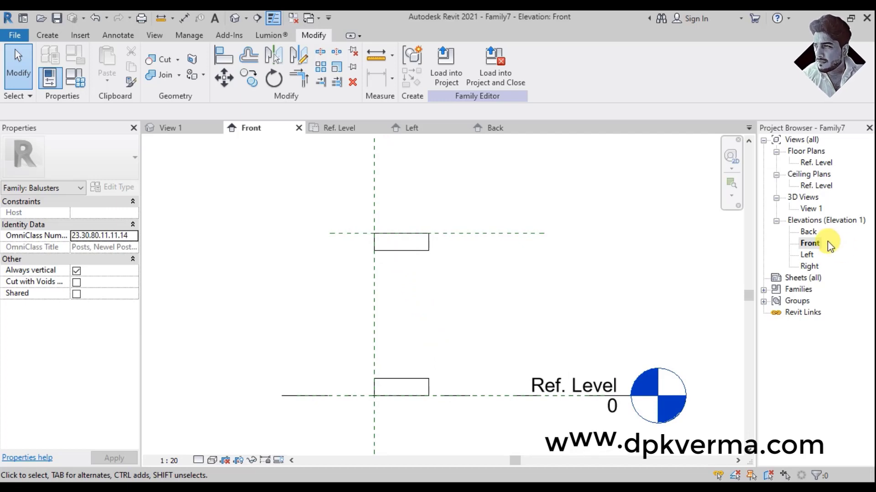
{"action": "double_click", "coordinate": [806, 255]}
{"action": "left_click", "coordinate": [426, 199]}
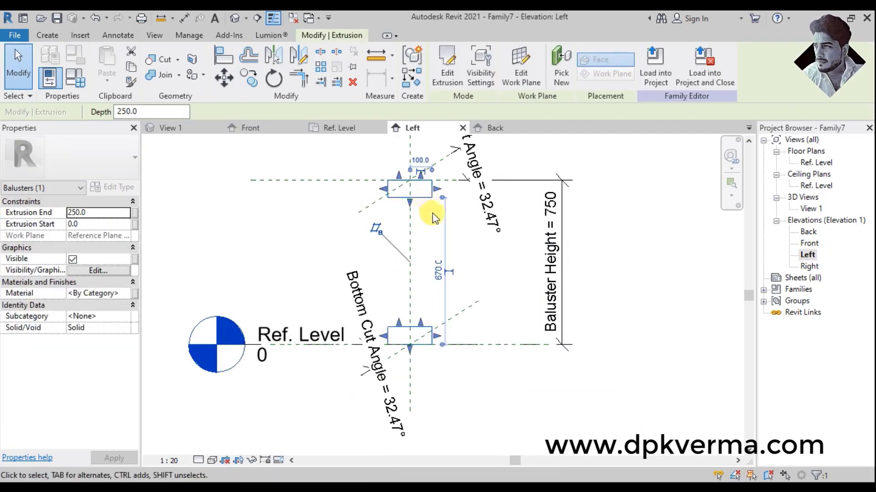
{"action": "left_click", "coordinate": [103, 214]}
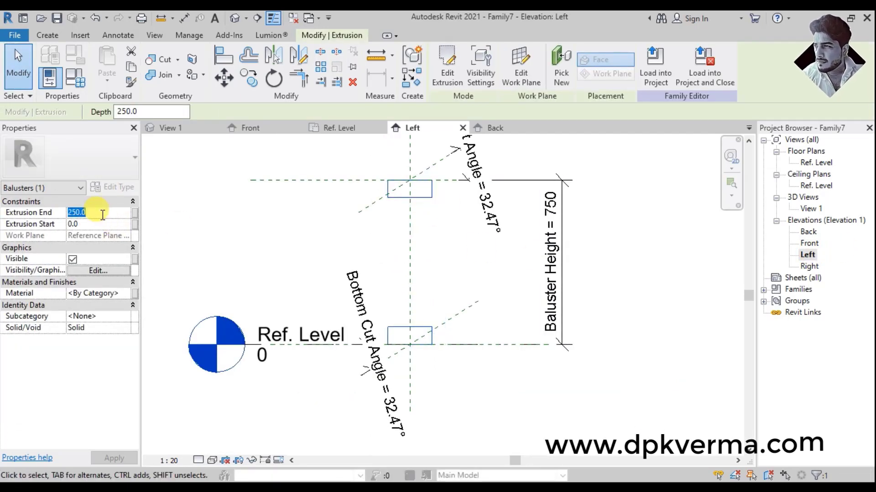
{"action": "type", "text": "100"}
{"action": "key", "text": "Return"}
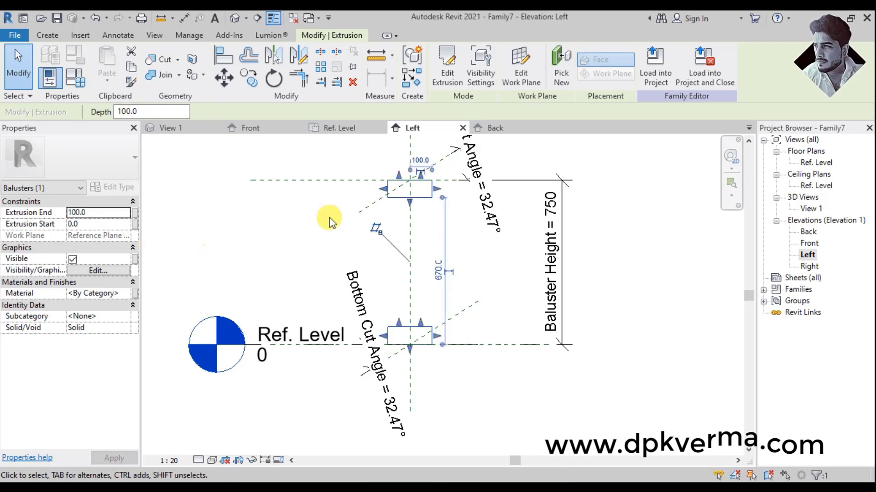
In the Front elevation, set the rail extrusion's Extrusion Start to -100
{"action": "double_click", "coordinate": [815, 244]}
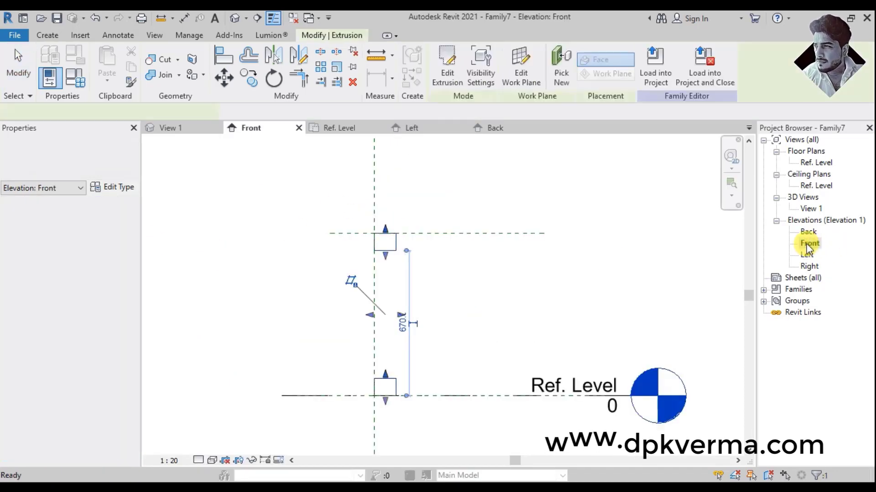
{"action": "left_click", "coordinate": [447, 287]}
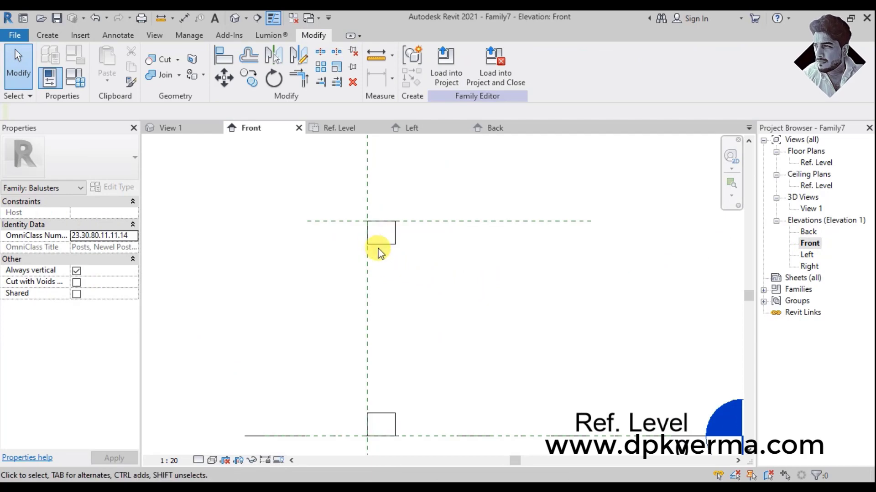
{"action": "left_click", "coordinate": [382, 249]}
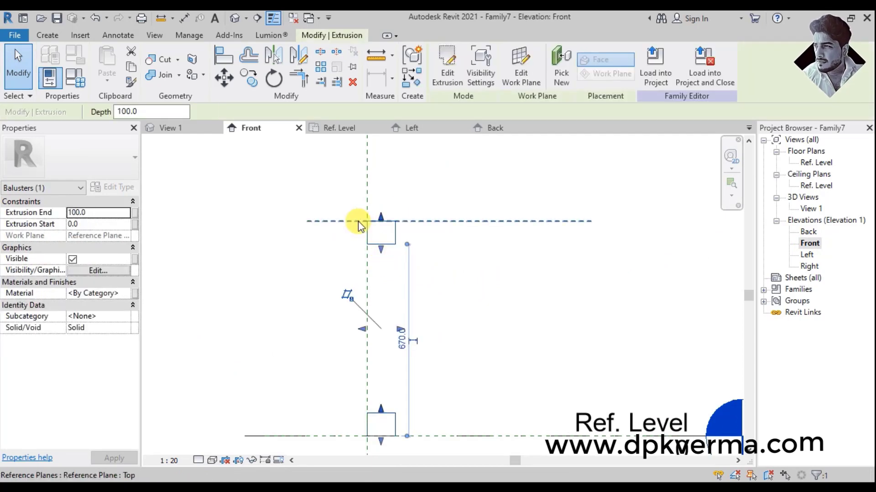
{"action": "left_click", "coordinate": [98, 224]}
{"action": "type", "text": "-100"}
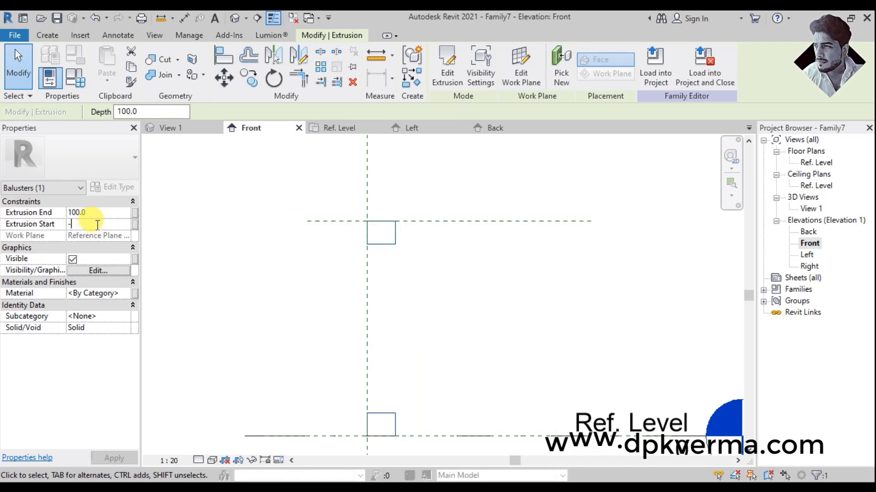
{"action": "left_click", "coordinate": [216, 267]}
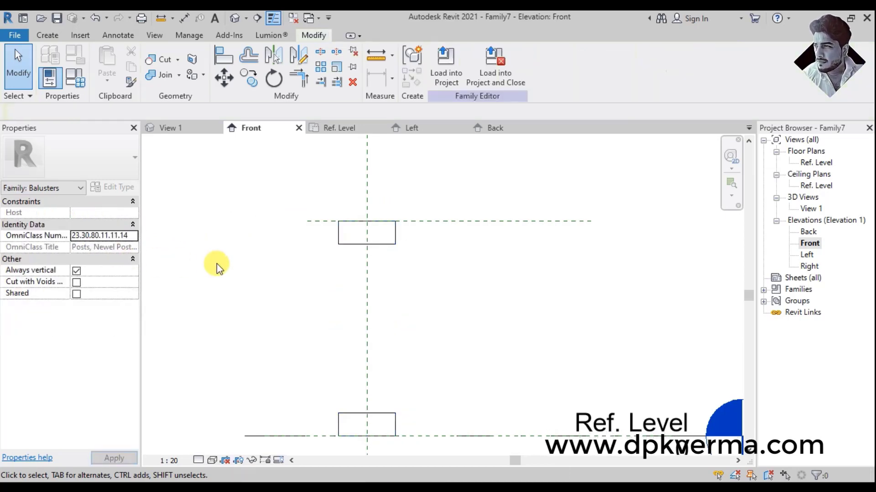
{"action": "scroll", "coordinate": [385, 254], "scroll_direction": "down", "scroll_amount": 2}
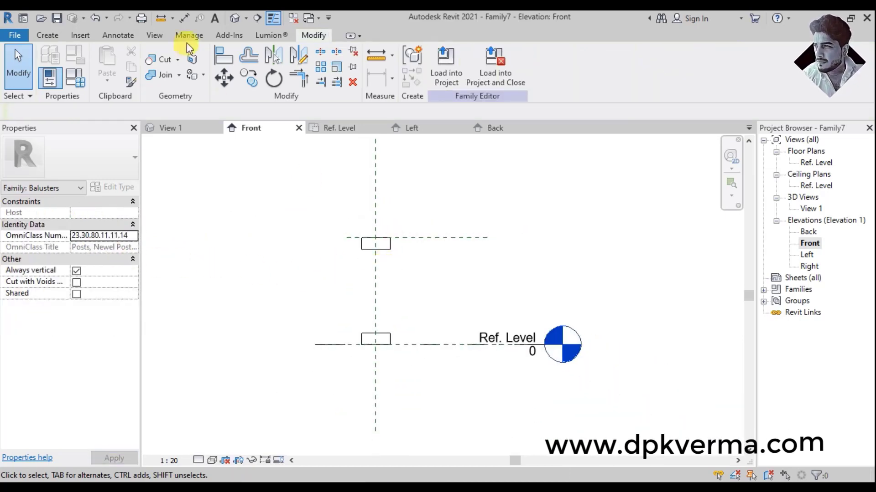
Inspect both rail blocks as shaded solids in the default 3D view
{"action": "left_click", "coordinate": [235, 21]}
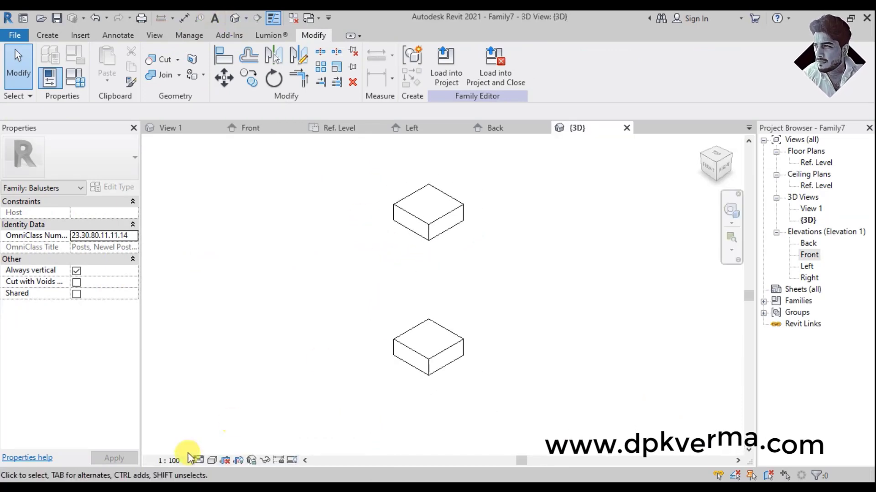
{"action": "left_click", "coordinate": [212, 461]}
{"action": "left_click", "coordinate": [242, 417]}
{"action": "mouse_move", "coordinate": [290, 371]}
{"action": "middle_mouse_down", "text": "shift"}
{"action": "mouse_move", "coordinate": [438, 321]}
{"action": "mouse_move", "coordinate": [436, 189]}
{"action": "mouse_move", "coordinate": [466, 332]}
{"action": "mouse_move", "coordinate": [417, 267]}
{"action": "middle_mouse_up", "text": "shift"}
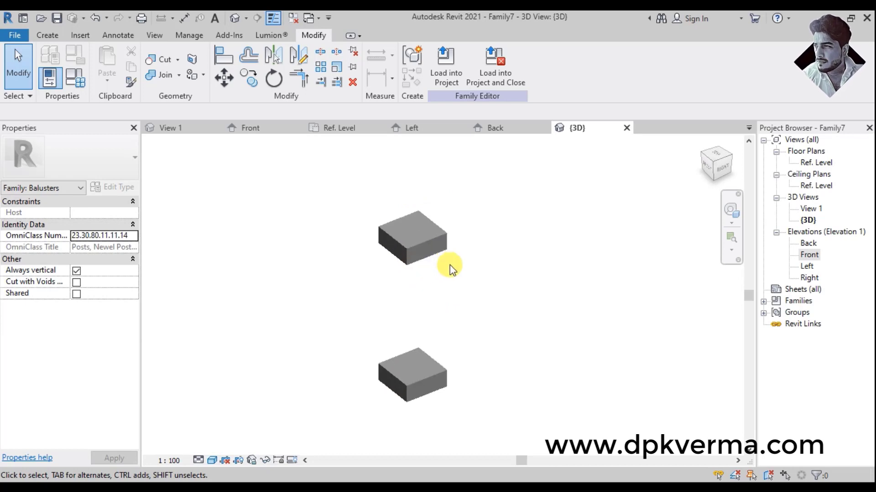
Return to the Left elevation and zoom in on the baluster layout
{"action": "double_click", "coordinate": [807, 267]}
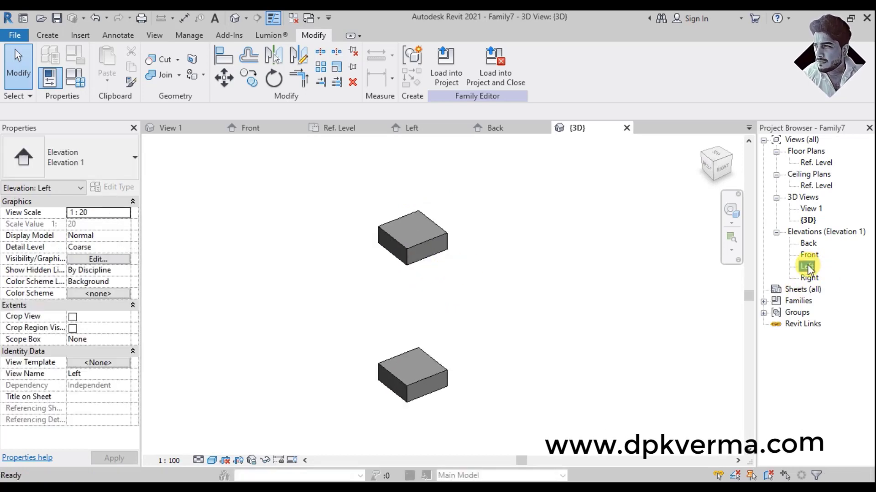
{"action": "scroll", "coordinate": [414, 235], "scroll_direction": "up", "scroll_amount": 1}
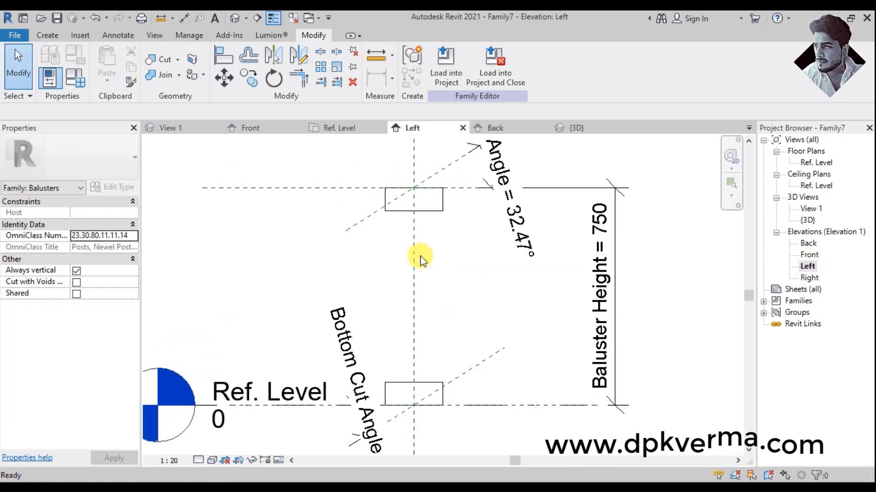
{"action": "scroll", "coordinate": [420, 273], "scroll_direction": "up", "scroll_amount": 2}
{"action": "middle_click_drag", "start_coordinate": [429, 277], "coordinate": [420, 283]}
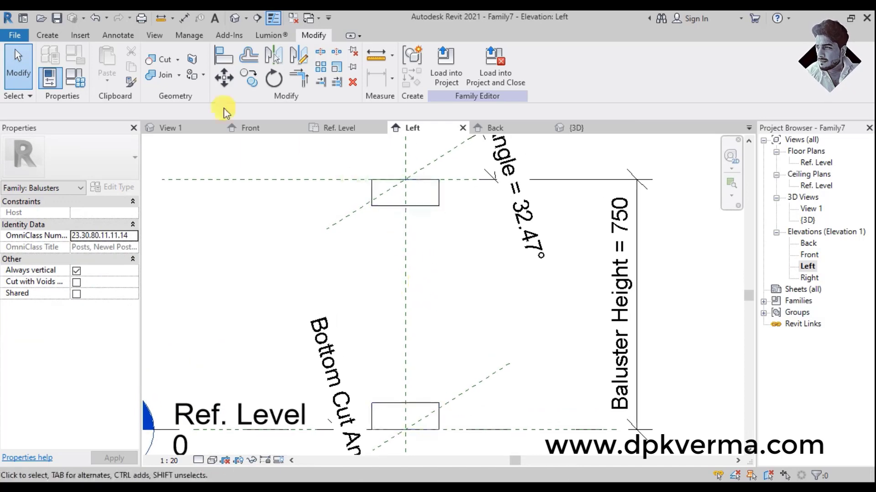
Start a Revolve with Reference Plane : Center (Left/Right) as its work plane
{"action": "left_click", "coordinate": [53, 37]}
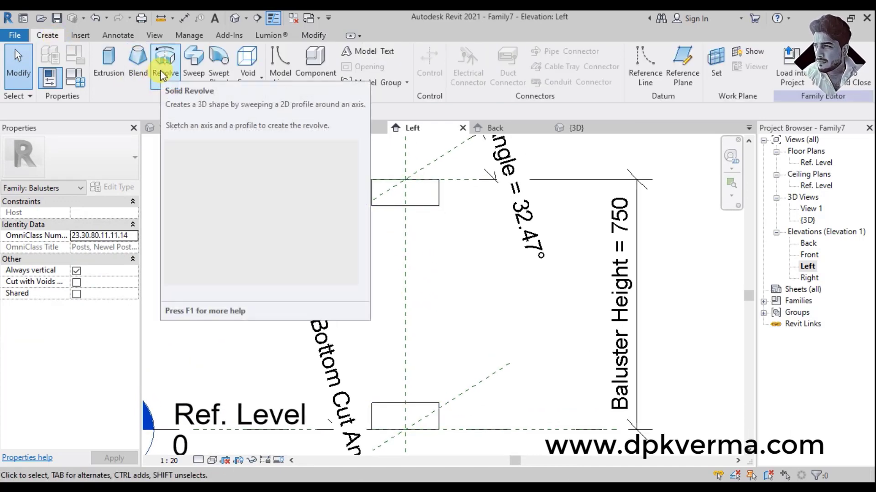
{"action": "left_click", "coordinate": [160, 69]}
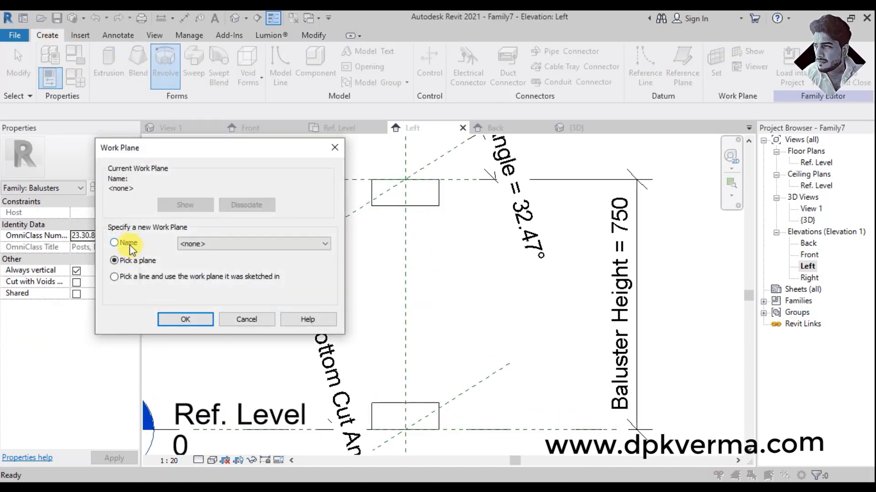
{"action": "left_click", "coordinate": [124, 244]}
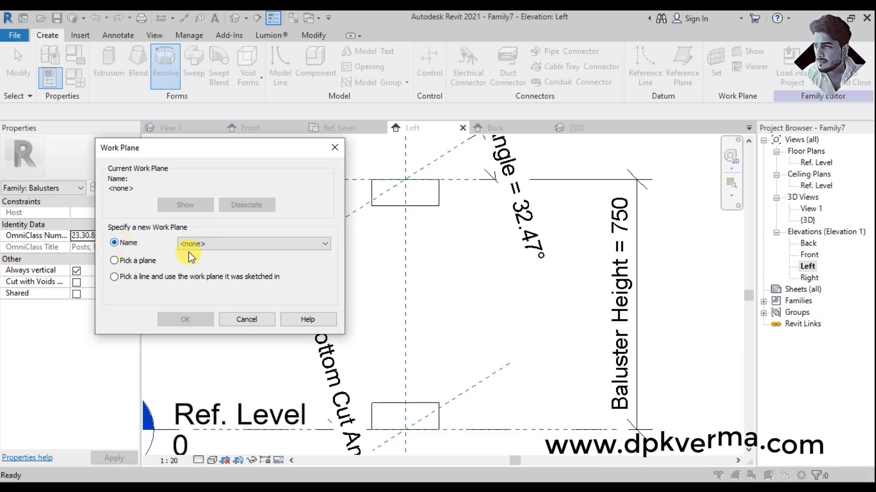
{"action": "left_click", "coordinate": [195, 250]}
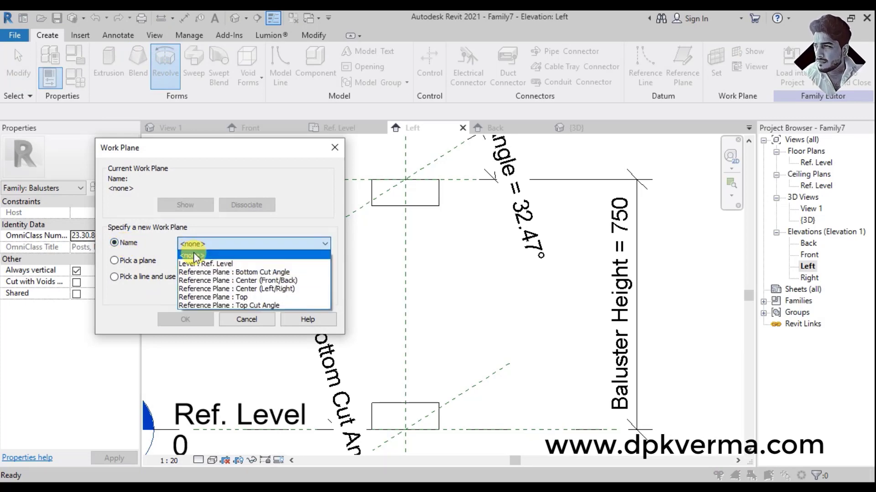
{"action": "left_click", "coordinate": [210, 288]}
{"action": "left_click", "coordinate": [191, 319]}
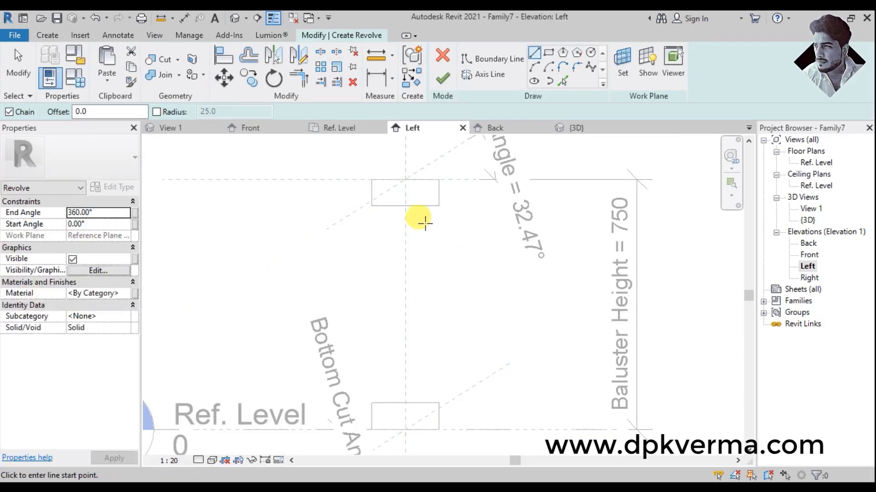
From the upper box's bottom-edge midpoint, draw a 50 line and a 40 vertical line
{"action": "scroll", "coordinate": [424, 223], "scroll_direction": "up", "scroll_amount": 2}
{"action": "left_click", "coordinate": [393, 197]}
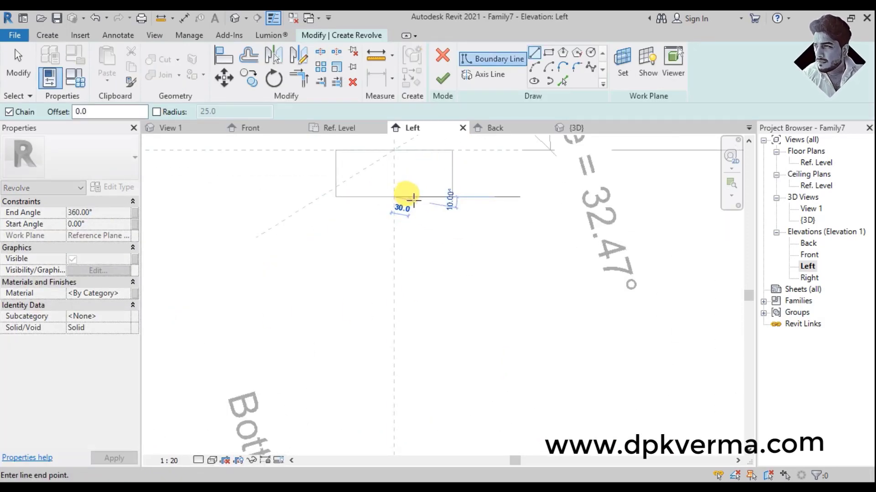
{"action": "type", "text": "50"}
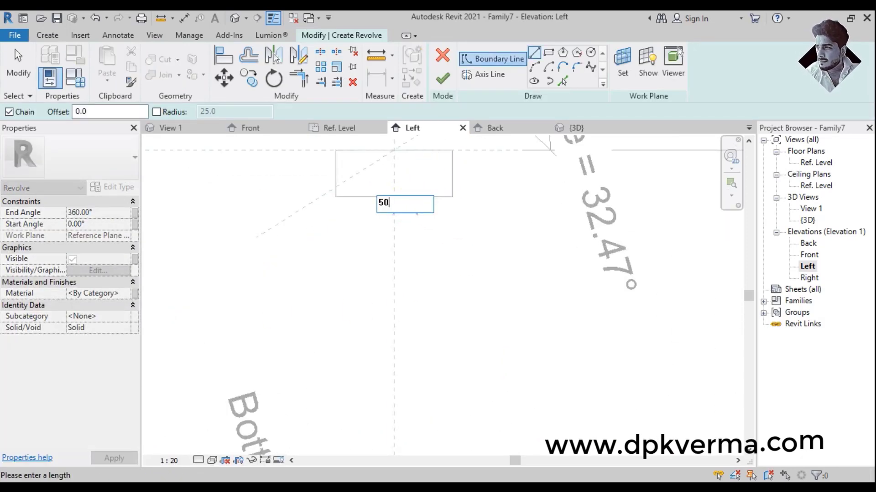
{"action": "key", "text": "Return"}
{"action": "scroll", "coordinate": [414, 221], "scroll_direction": "up", "scroll_amount": 1}
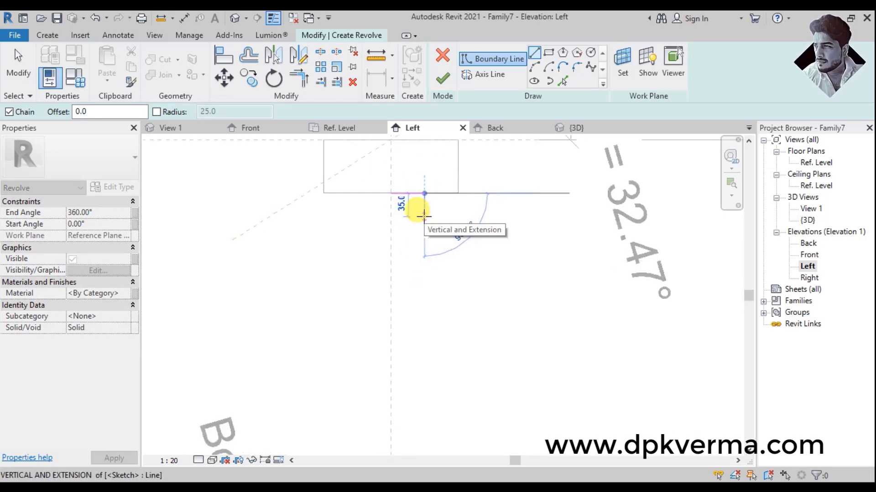
{"action": "type", "text": "40"}
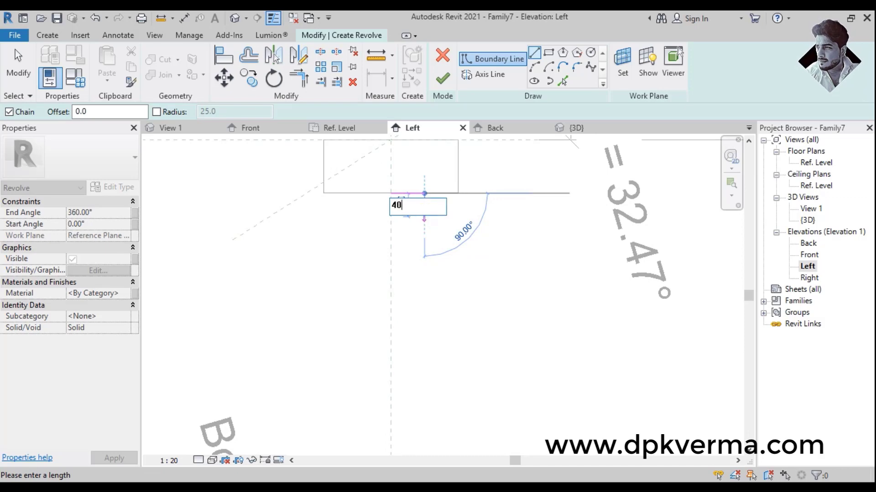
{"action": "key", "text": "Return"}
{"action": "scroll", "coordinate": [416, 214], "scroll_direction": "up", "scroll_amount": 2}
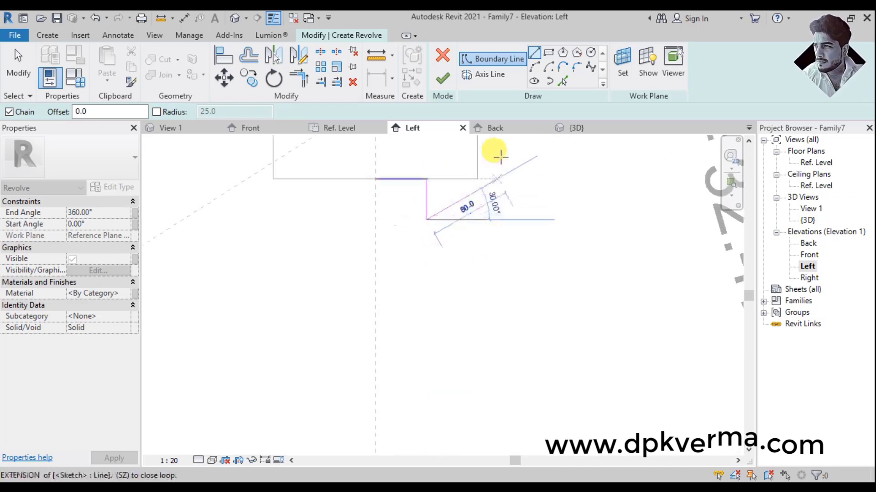
Add a 40 arc below the stepped top of the profile
{"action": "left_click", "coordinate": [534, 69]}
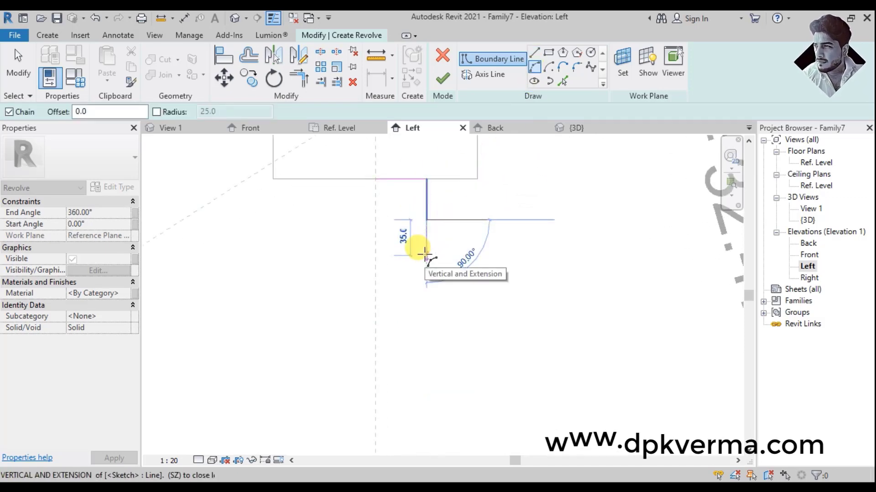
{"action": "type", "text": "40"}
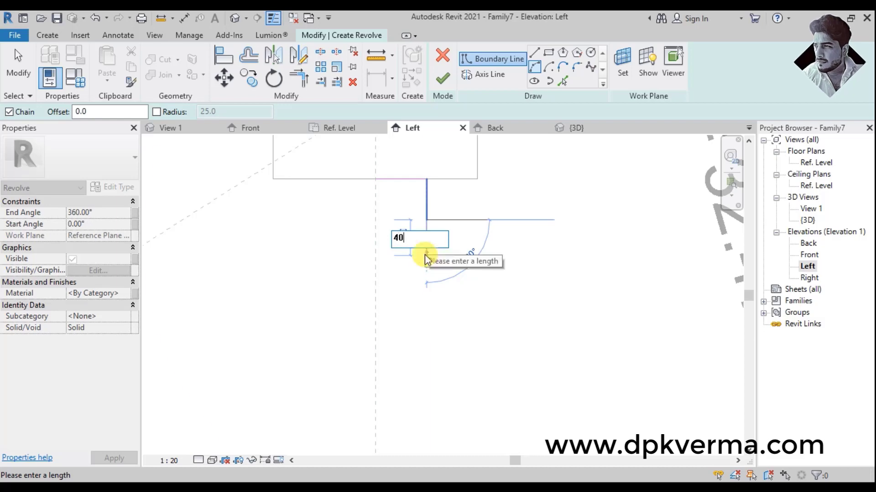
{"action": "key", "text": "Return"}
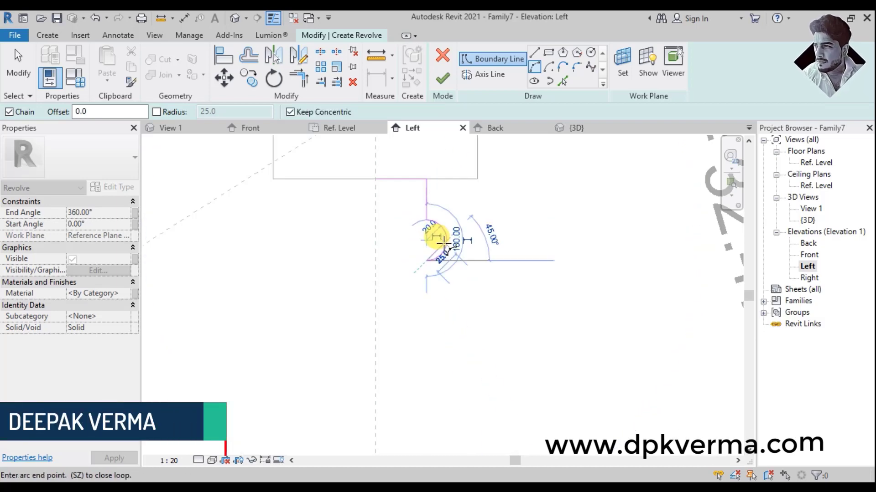
{"action": "scroll", "coordinate": [442, 242], "scroll_direction": "down", "scroll_amount": 3}
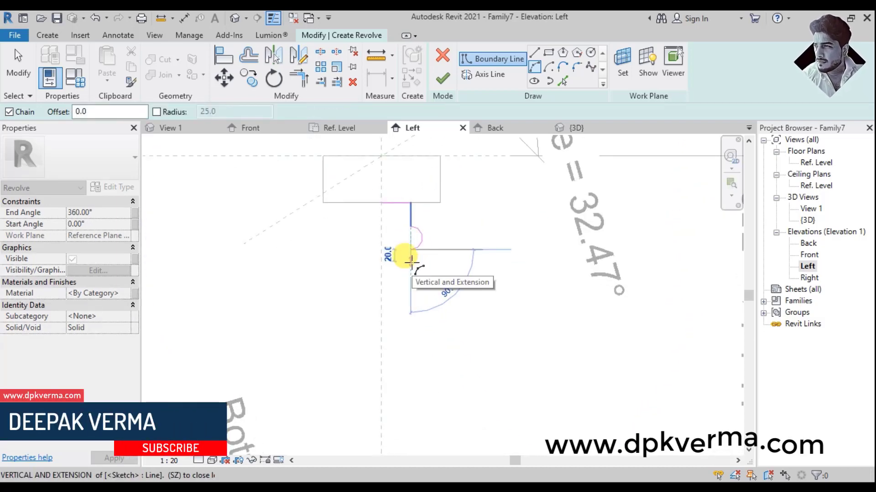
{"action": "key", "text": "Escape"}
{"action": "scroll", "coordinate": [409, 264], "scroll_direction": "down", "scroll_amount": 2}
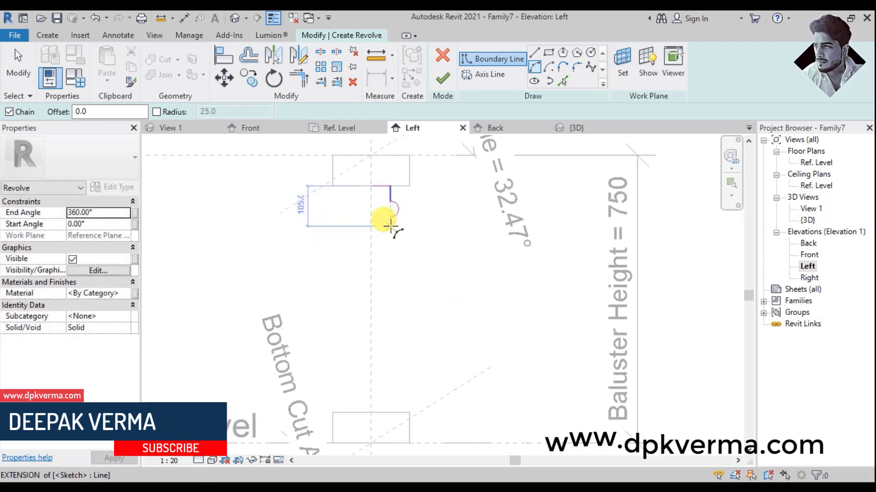
{"action": "key", "text": "Escape"}
{"action": "key", "text": "Escape"}
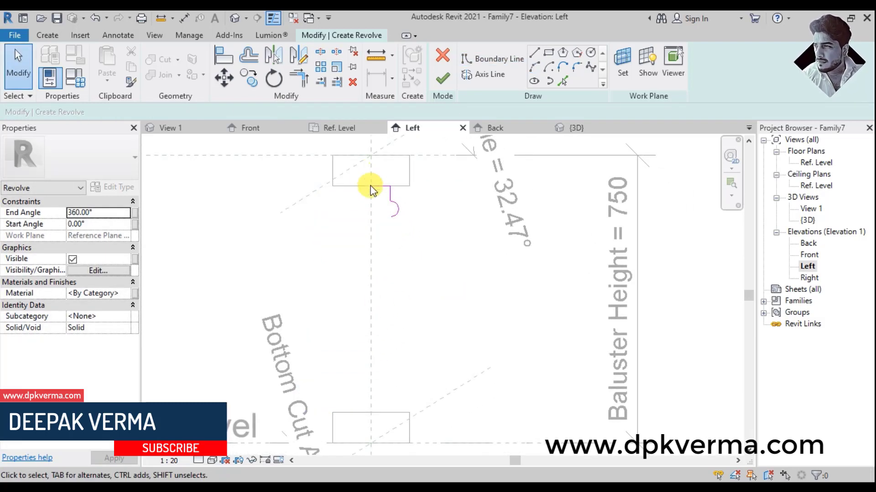
Draw a long vertical boundary line from the upper box down to the lower box
{"action": "key", "text": "Return"}
{"action": "left_click", "coordinate": [369, 187]}
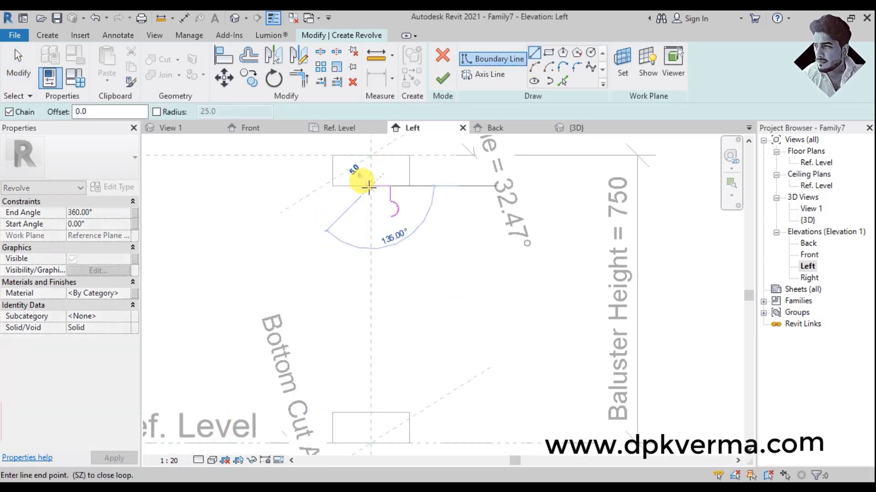
{"action": "left_click", "coordinate": [369, 411]}
{"action": "key", "text": "Escape"}
{"action": "key", "text": "Escape"}
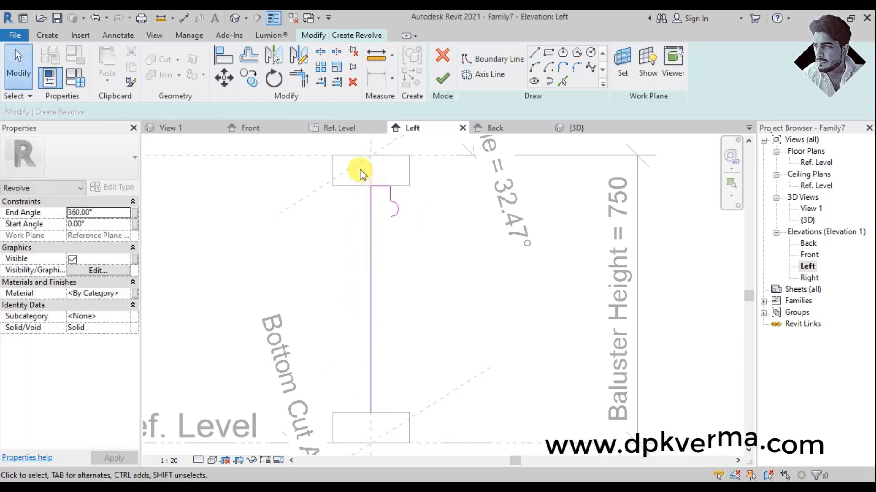
Mirror the short top line and arc to the bottom of the profile
{"action": "left_click_drag", "start_coordinate": [360, 174], "coordinate": [422, 246]}
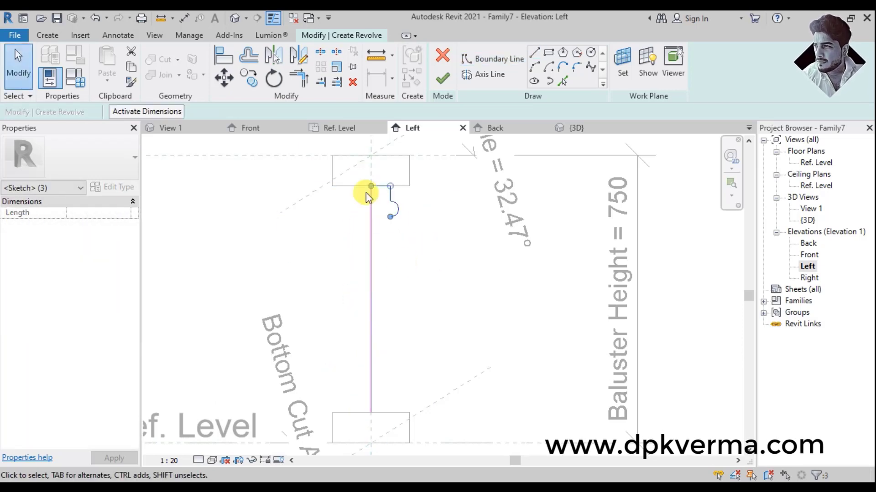
{"action": "left_click", "coordinate": [298, 58]}
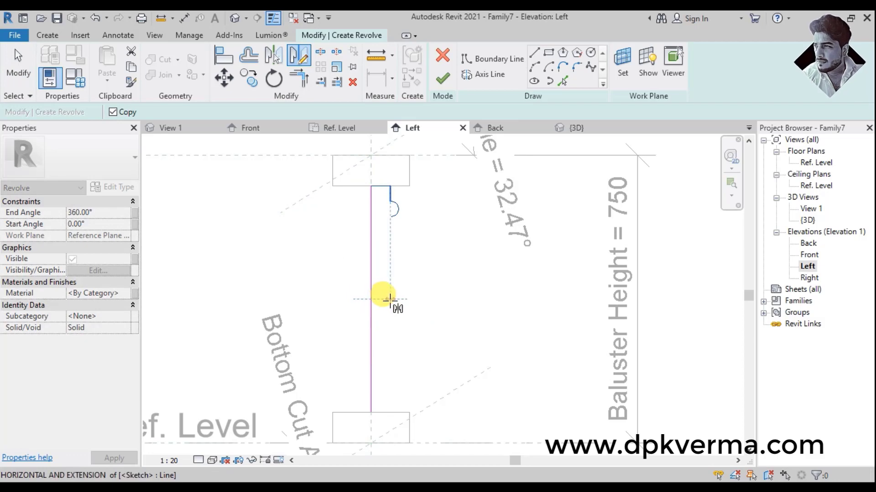
{"action": "left_click", "coordinate": [389, 300]}
{"action": "left_click", "coordinate": [450, 306]}
Make the lower short line diagonal and fillet the profile's bottom-right corner
{"action": "scroll", "coordinate": [410, 343], "scroll_direction": "up", "scroll_amount": 2}
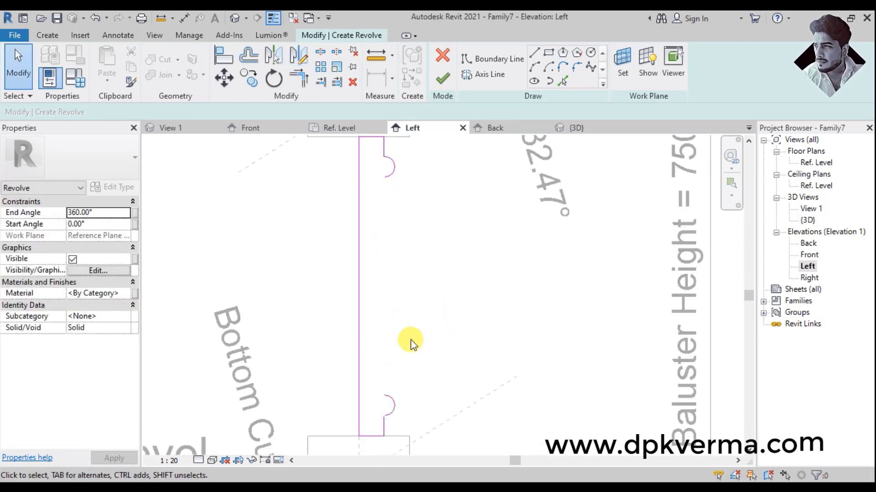
{"action": "scroll", "coordinate": [391, 428], "scroll_direction": "up", "scroll_amount": 1}
{"action": "scroll", "coordinate": [391, 397], "scroll_direction": "up", "scroll_amount": 2}
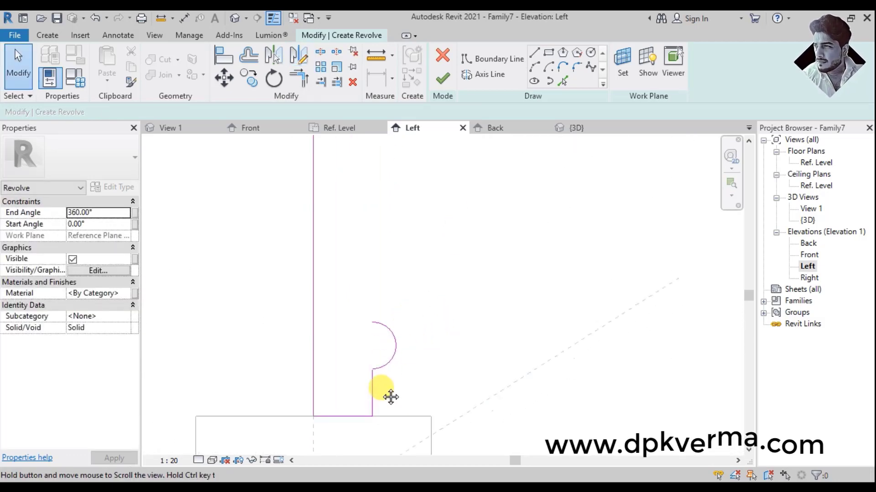
{"action": "scroll", "coordinate": [370, 359], "scroll_direction": "up", "scroll_amount": 2}
{"action": "left_click", "coordinate": [358, 382]}
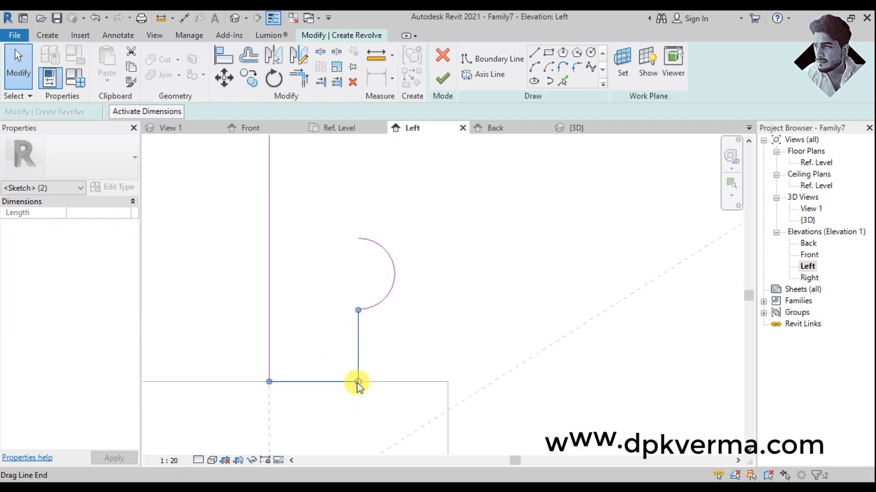
{"action": "left_click_drag", "start_coordinate": [358, 382], "coordinate": [446, 381]}
{"action": "left_click", "coordinate": [472, 347]}
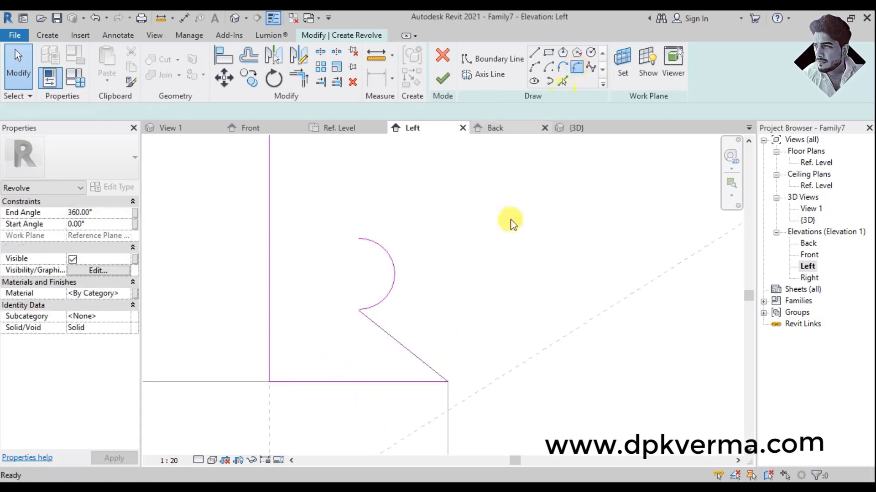
{"action": "left_click", "coordinate": [577, 68]}
{"action": "left_click", "coordinate": [431, 374]}
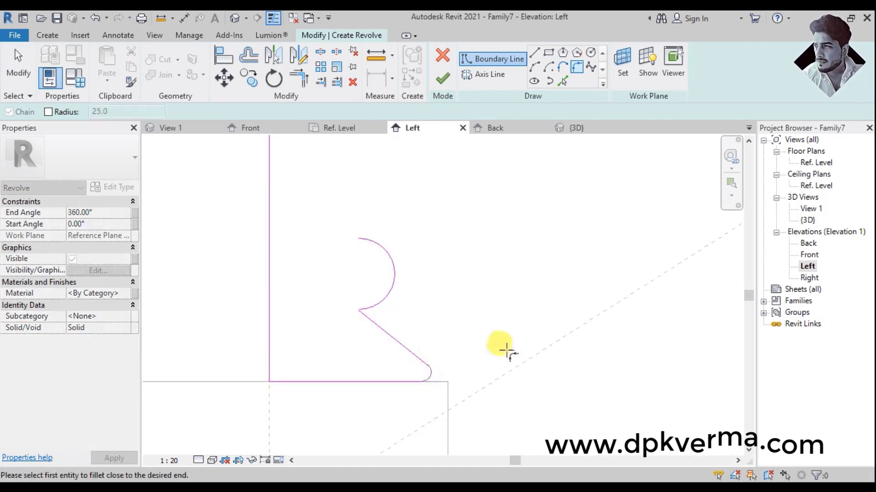
{"action": "key", "text": "Escape"}
Draw a 30-long vertical line from the top arc's end
{"action": "scroll", "coordinate": [506, 349], "scroll_direction": "down", "scroll_amount": 2}
{"action": "scroll", "coordinate": [507, 349], "scroll_direction": "down", "scroll_amount": 2}
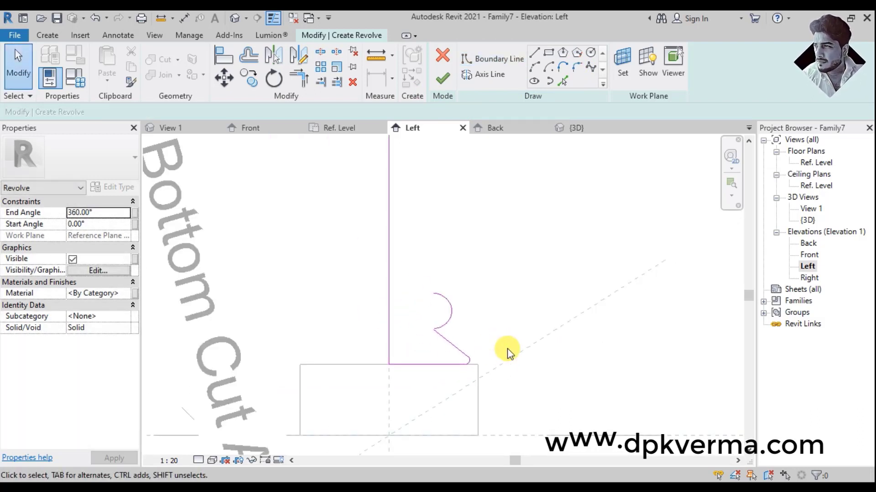
{"action": "scroll", "coordinate": [446, 336], "scroll_direction": "down", "scroll_amount": 1}
{"action": "scroll", "coordinate": [439, 319], "scroll_direction": "down", "scroll_amount": 1}
{"action": "scroll", "coordinate": [438, 319], "scroll_direction": "down", "scroll_amount": 1}
{"action": "scroll", "coordinate": [420, 294], "scroll_direction": "down", "scroll_amount": 1}
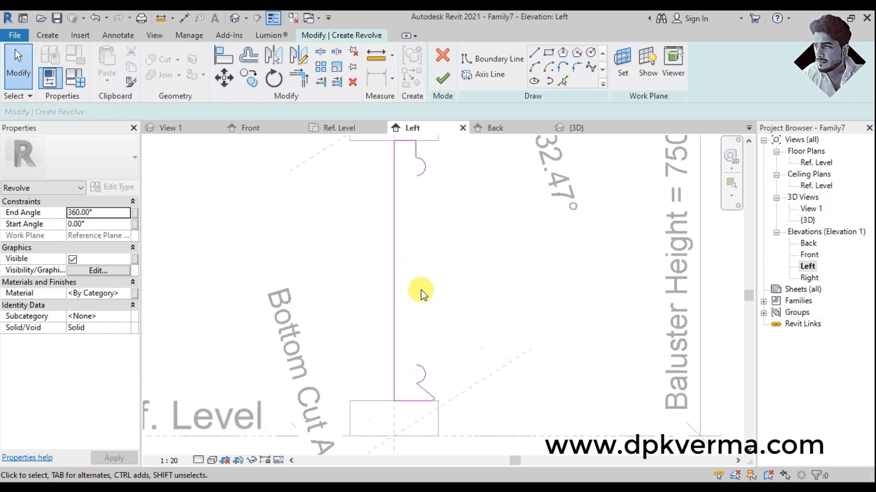
{"action": "left_click", "coordinate": [535, 52]}
{"action": "scroll", "coordinate": [411, 225], "scroll_direction": "up", "scroll_amount": 2}
{"action": "middle_click_drag", "start_coordinate": [411, 225], "coordinate": [407, 270]}
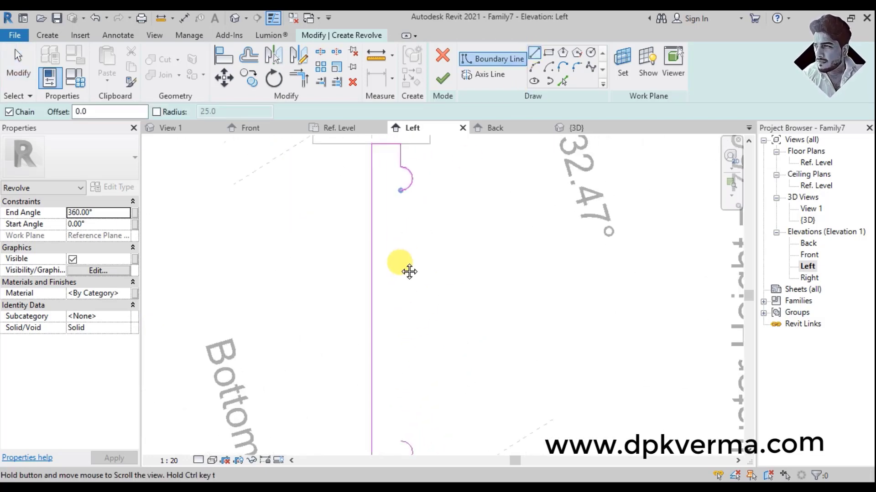
{"action": "left_click", "coordinate": [397, 204]}
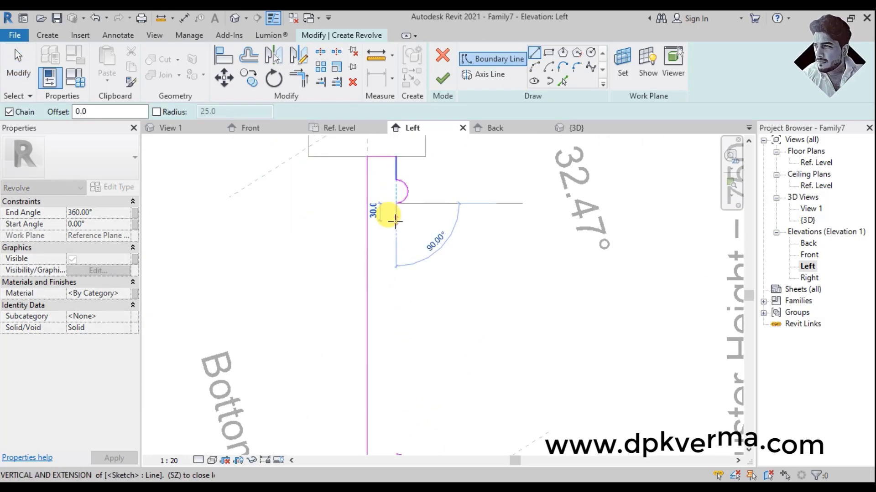
{"action": "type", "text": "30"}
{"action": "key", "text": "Return"}
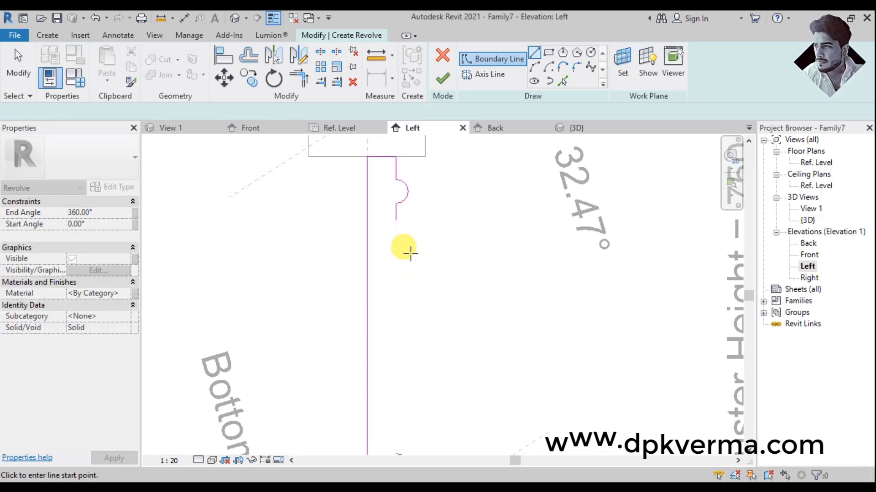
Draw the 30-long vertical line at the lower end of the baluster profile
{"action": "middle_click_drag", "start_coordinate": [418, 375], "coordinate": [380, 380]}
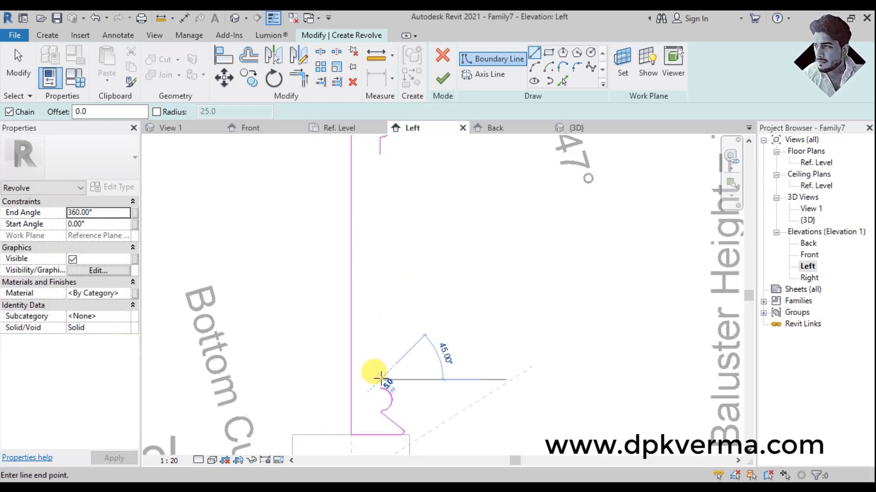
{"action": "left_click", "coordinate": [380, 380]}
{"action": "type", "text": "30"}
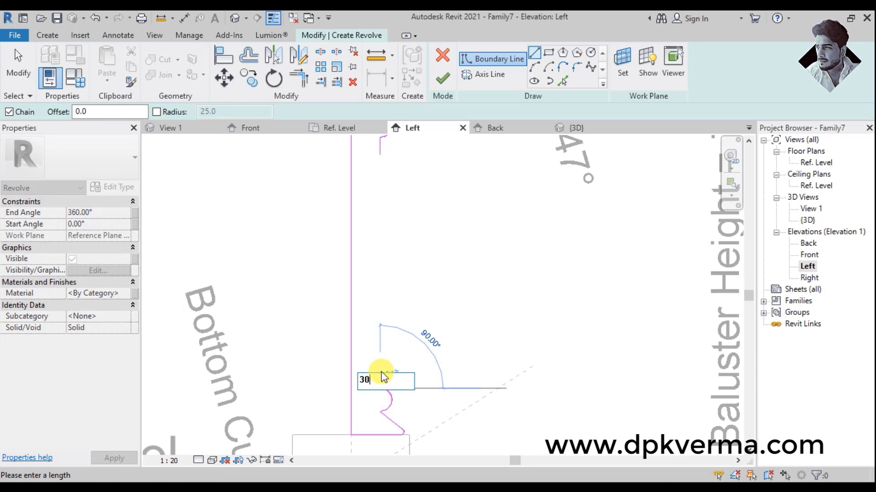
{"action": "key", "text": "Return"}
{"action": "key", "text": "Escape"}
{"action": "scroll", "coordinate": [395, 344], "scroll_direction": "down", "scroll_amount": 2}
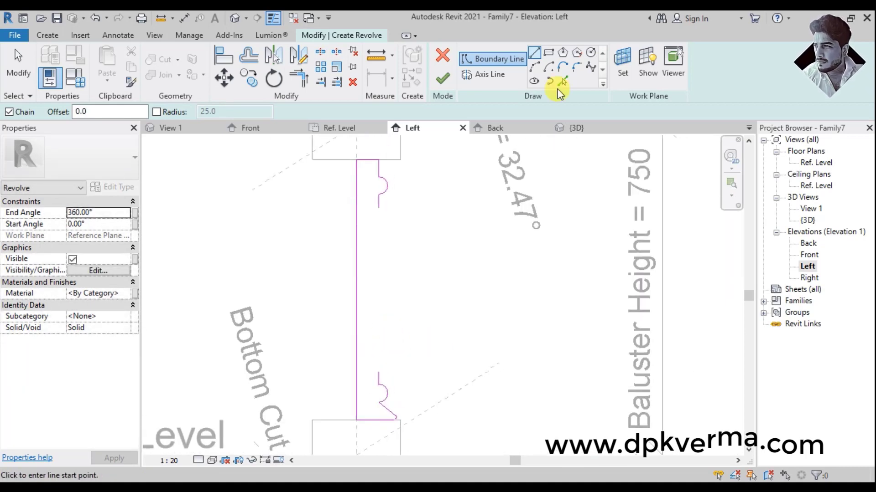
Join the upper and lower profile ends with a long bulging start-end-radius arc
{"action": "left_click", "coordinate": [379, 204]}
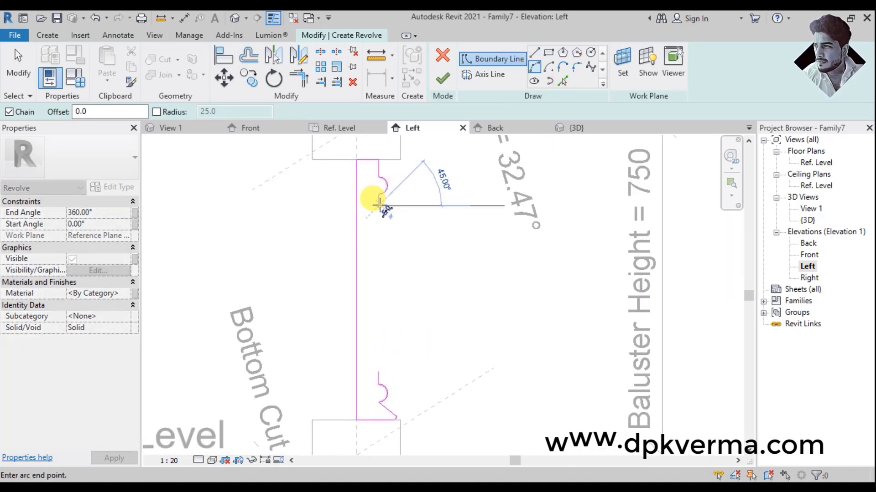
{"action": "key", "text": "Escape"}
{"action": "left_click", "coordinate": [379, 206]}
{"action": "left_click", "coordinate": [378, 371]}
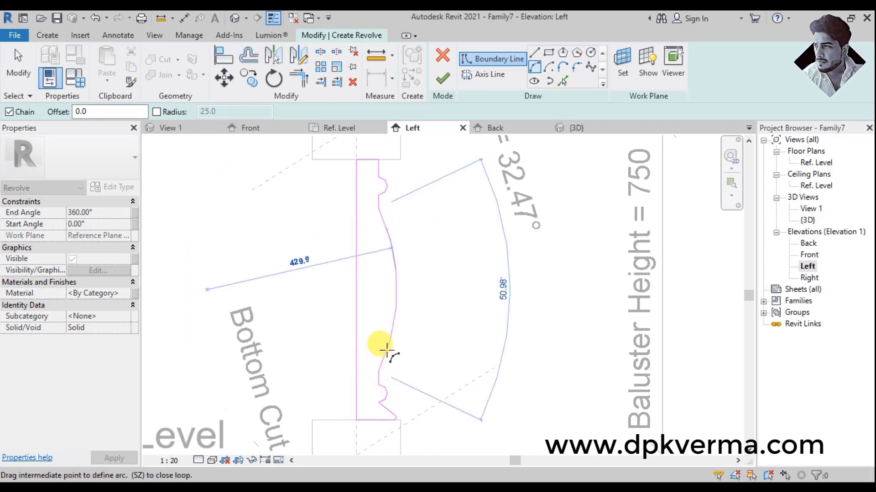
{"action": "left_click", "coordinate": [393, 319]}
{"action": "scroll", "coordinate": [434, 316], "scroll_direction": "down", "scroll_amount": 2}
{"action": "middle_click_drag", "start_coordinate": [432, 319], "coordinate": [420, 332]}
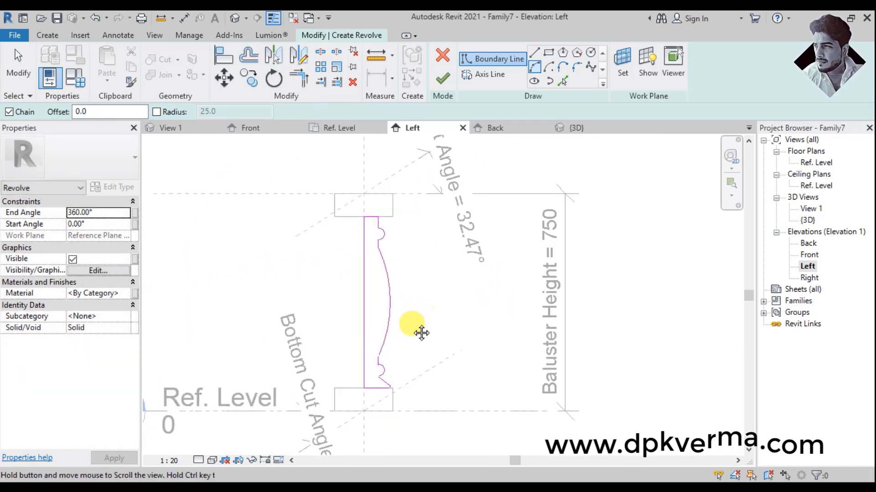
{"action": "scroll", "coordinate": [414, 199], "scroll_direction": "up", "scroll_amount": 2}
Draw a vertical axis of rotation along the profile's left edge
{"action": "left_click", "coordinate": [480, 78]}
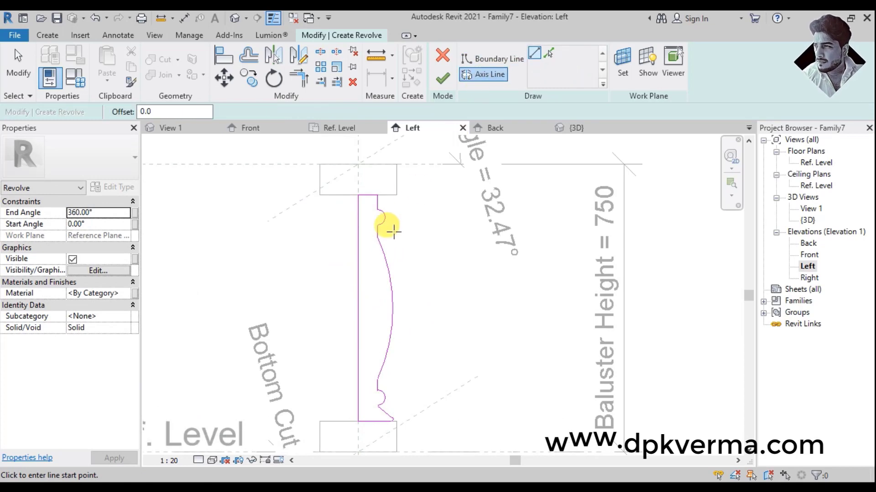
{"action": "left_click", "coordinate": [358, 195]}
{"action": "left_click", "coordinate": [359, 229]}
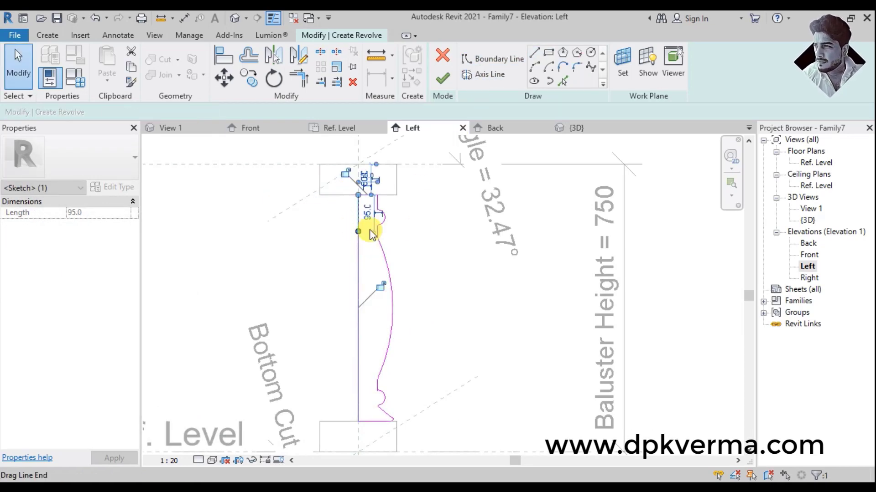
{"action": "left_click", "coordinate": [429, 238]}
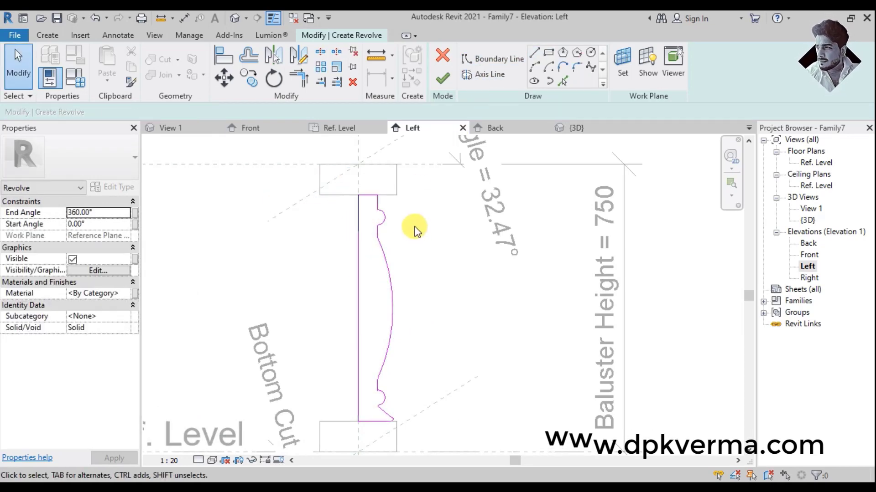
Finish the revolve sketch and open the default 3D view
{"action": "left_click", "coordinate": [445, 81]}
{"action": "left_click", "coordinate": [412, 264]}
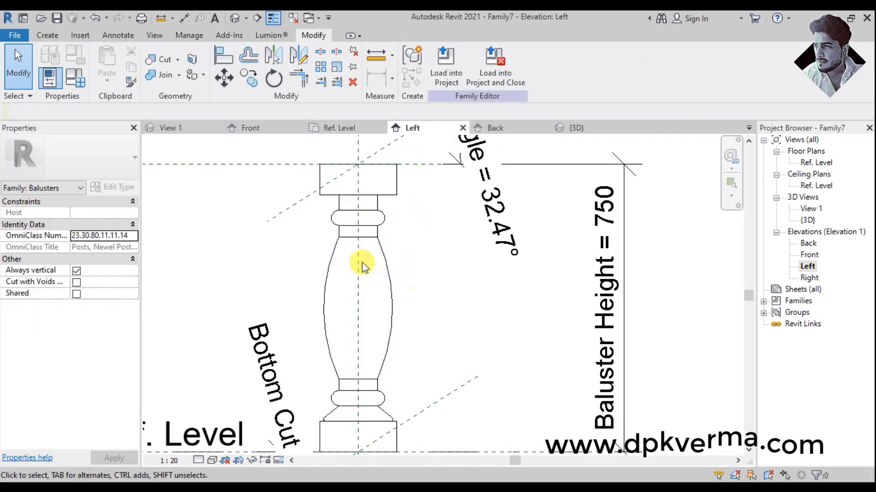
{"action": "scroll", "coordinate": [361, 265], "scroll_direction": "down", "scroll_amount": 3}
{"action": "left_click", "coordinate": [238, 17]}
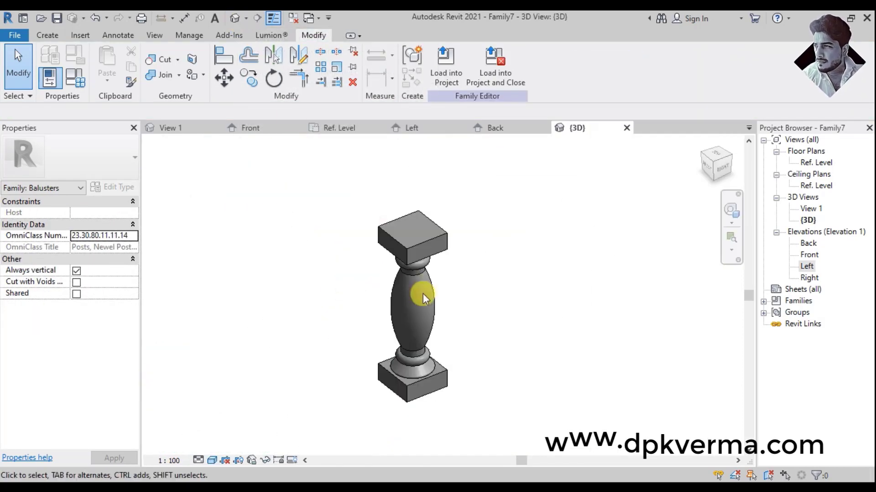
Orbit, zoom and pan to inspect the baluster from the front
{"action": "mouse_move", "coordinate": [445, 353]}
{"action": "middle_mouse_down", "text": "shift"}
{"action": "mouse_move", "coordinate": [417, 312]}
{"action": "mouse_move", "coordinate": [445, 230]}
{"action": "mouse_move", "coordinate": [478, 275]}
{"action": "middle_mouse_up", "text": "shift"}
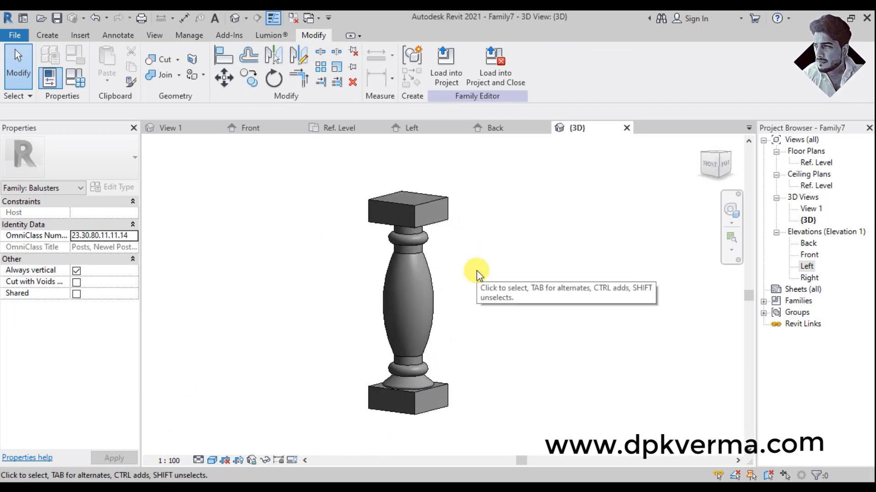
{"action": "scroll", "coordinate": [417, 357], "scroll_direction": "up", "scroll_amount": 2}
{"action": "scroll", "coordinate": [417, 358], "scroll_direction": "up", "scroll_amount": 2}
{"action": "scroll", "coordinate": [406, 319], "scroll_direction": "up", "scroll_amount": 2}
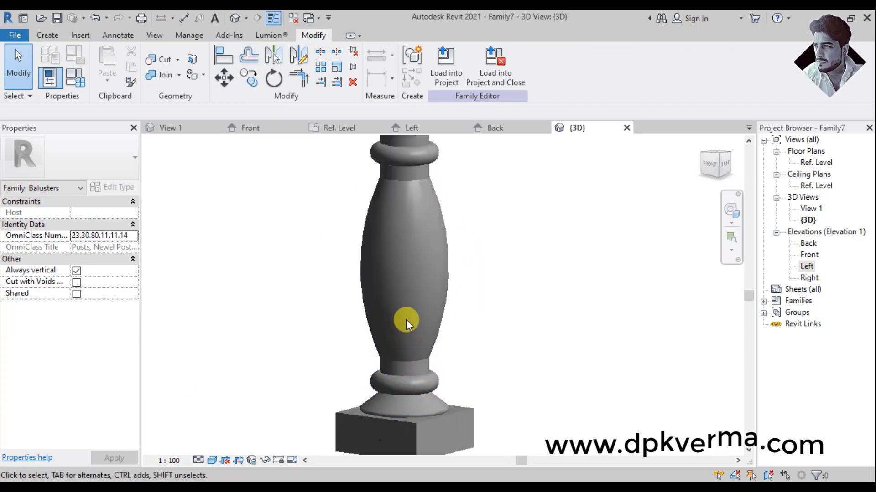
{"action": "scroll", "coordinate": [374, 214], "scroll_direction": "down", "scroll_amount": 2}
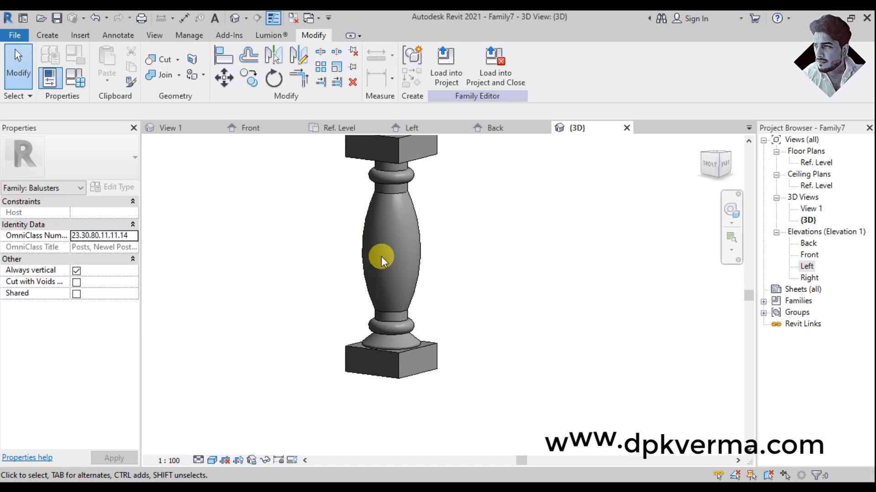
{"action": "mouse_move", "coordinate": [390, 283]}
{"action": "middle_mouse_down", "text": "shift"}
{"action": "mouse_move", "coordinate": [424, 264]}
{"action": "mouse_move", "coordinate": [454, 319]}
{"action": "middle_mouse_up", "text": "shift"}
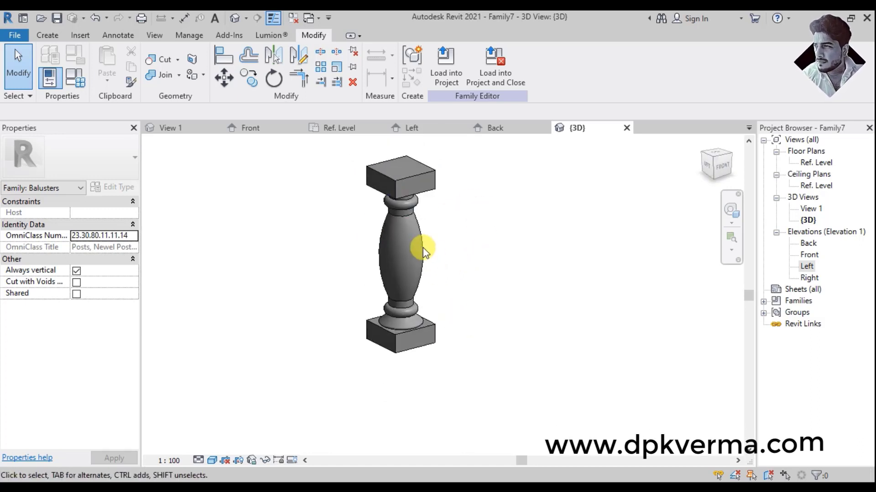
{"action": "middle_click_drag", "start_coordinate": [422, 250], "coordinate": [422, 283]}
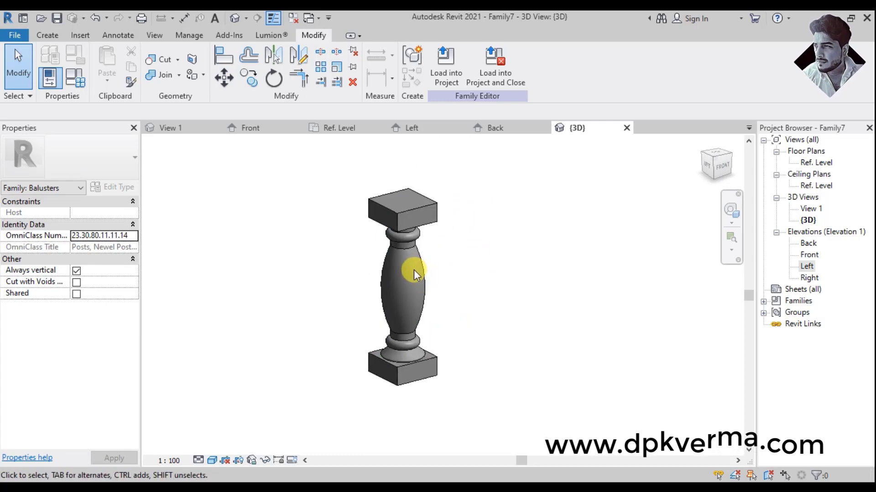
{"action": "scroll", "coordinate": [412, 237], "scroll_direction": "up", "scroll_amount": 1}
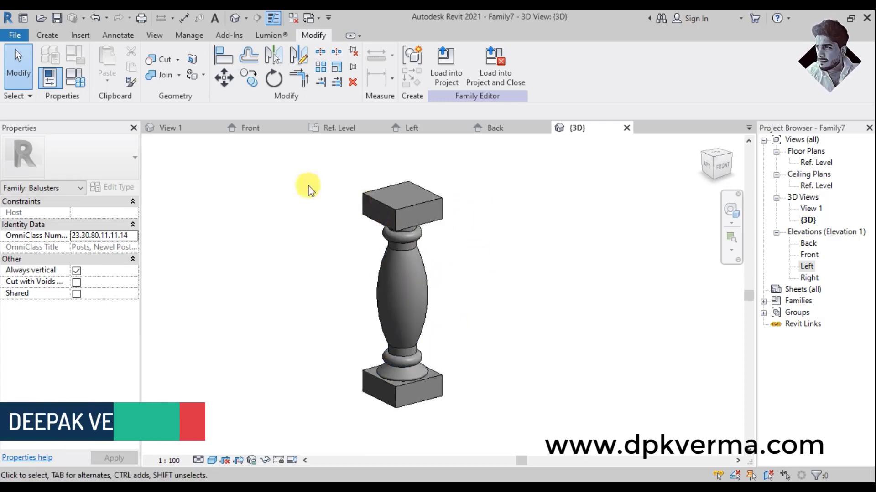
Join the revolved shaft to the top-and-bottom block extrusion with Join Geometry
{"action": "left_click", "coordinate": [398, 209]}
{"action": "left_click", "coordinate": [418, 250]}
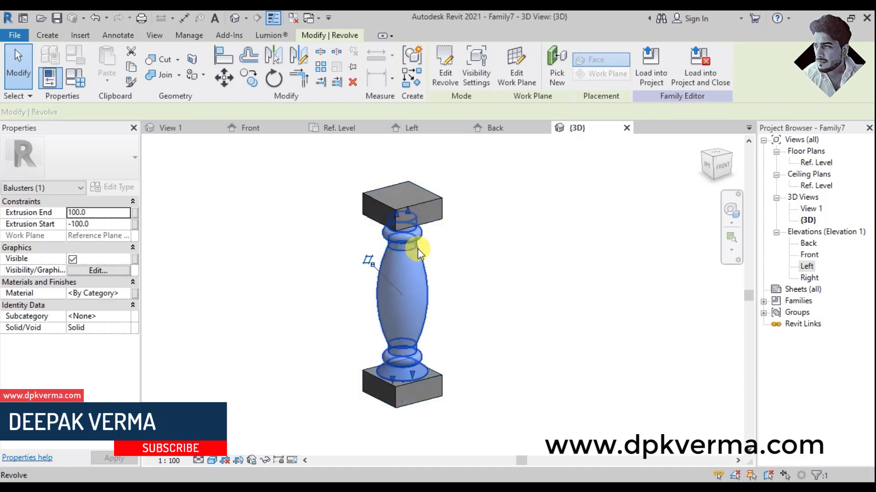
{"action": "left_click", "coordinate": [233, 155]}
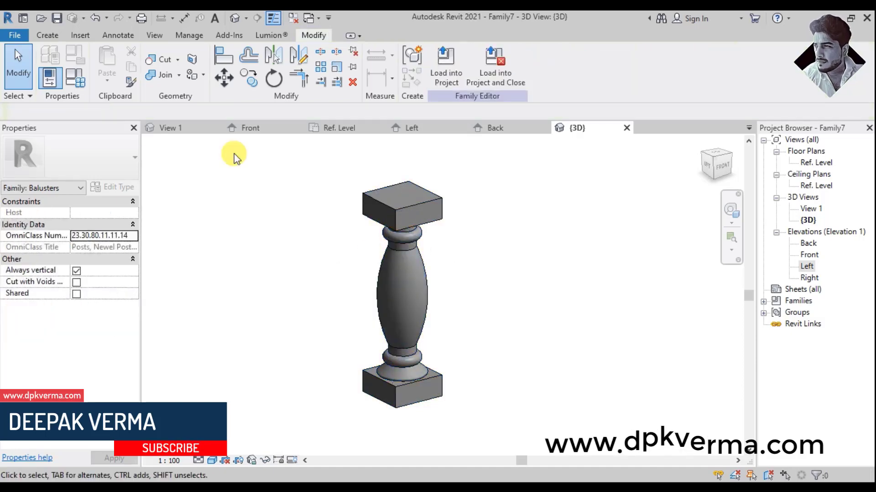
{"action": "left_click", "coordinate": [164, 78]}
{"action": "left_click", "coordinate": [427, 196]}
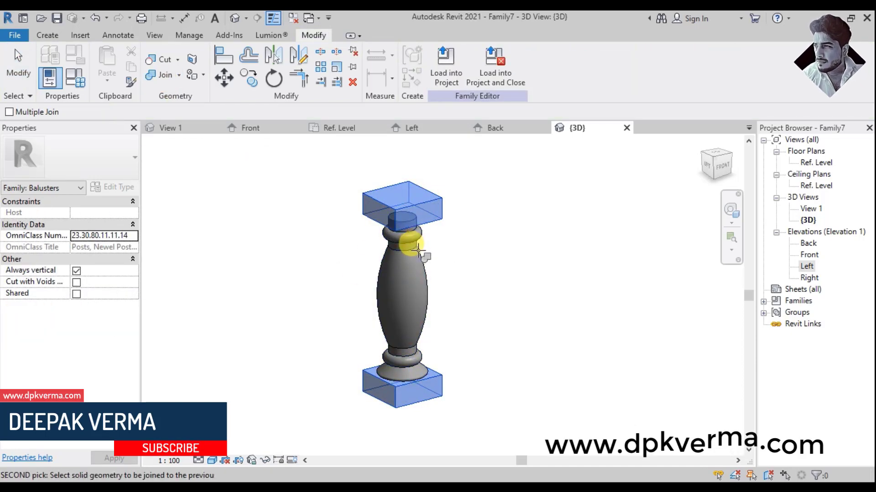
{"action": "left_click", "coordinate": [417, 250]}
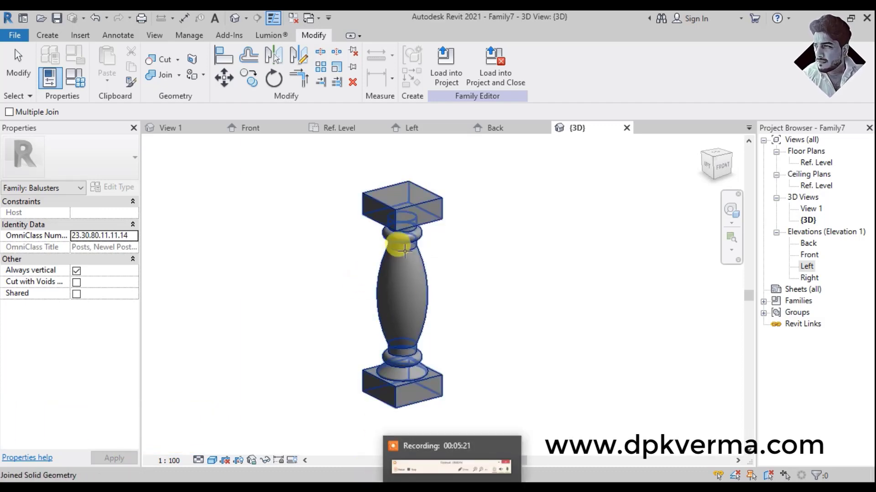
{"action": "scroll", "coordinate": [391, 270], "scroll_direction": "up", "scroll_amount": 2}
{"action": "middle_click_drag", "start_coordinate": [404, 260], "coordinate": [414, 271]}
{"action": "key", "text": "Escape"}
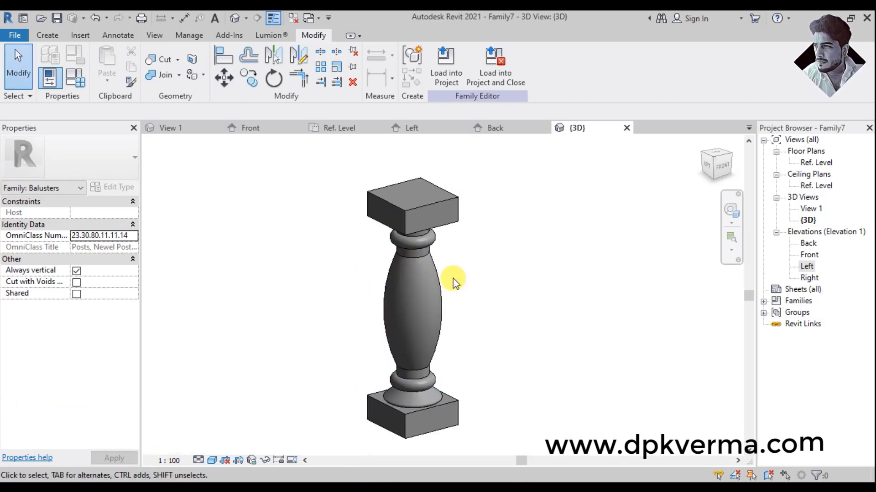
{"action": "left_click", "coordinate": [435, 267]}
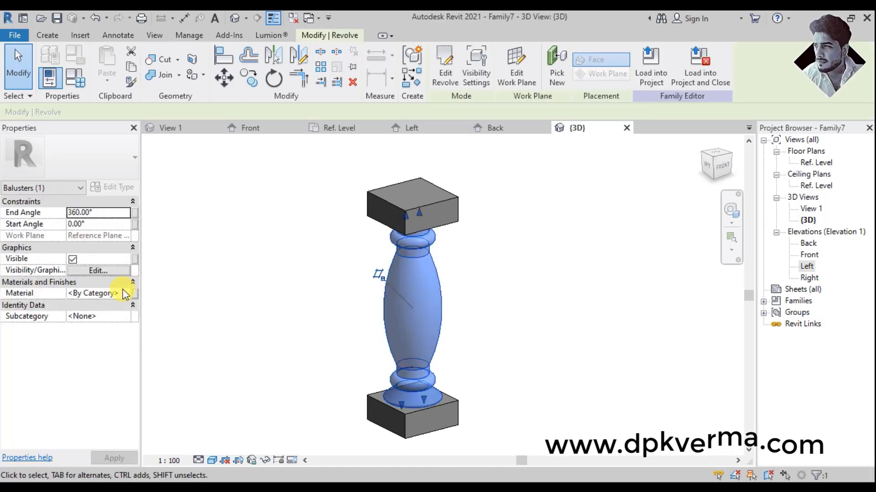
Create a new material for the shaft named 'wood'
{"action": "left_click", "coordinate": [122, 294]}
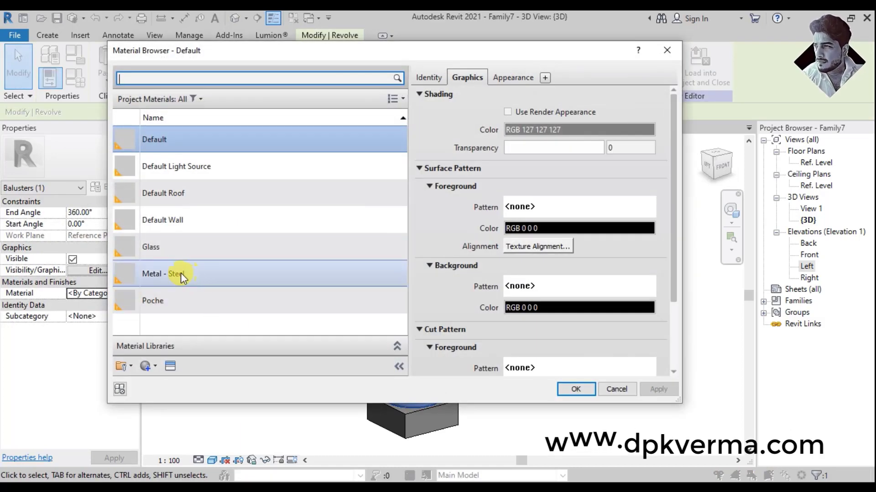
{"action": "left_click", "coordinate": [156, 367]}
{"action": "left_click", "coordinate": [157, 382]}
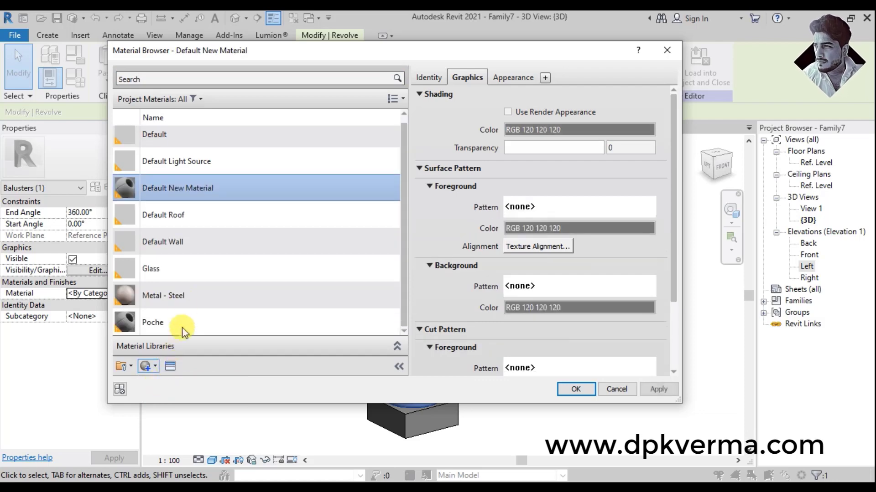
{"action": "right_click", "coordinate": [198, 185]}
{"action": "left_click", "coordinate": [219, 219]}
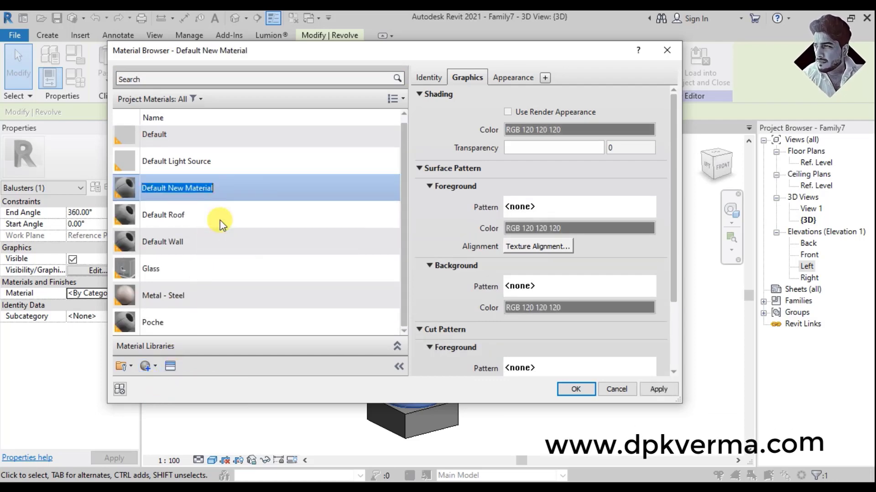
{"action": "type", "text": "wood"}
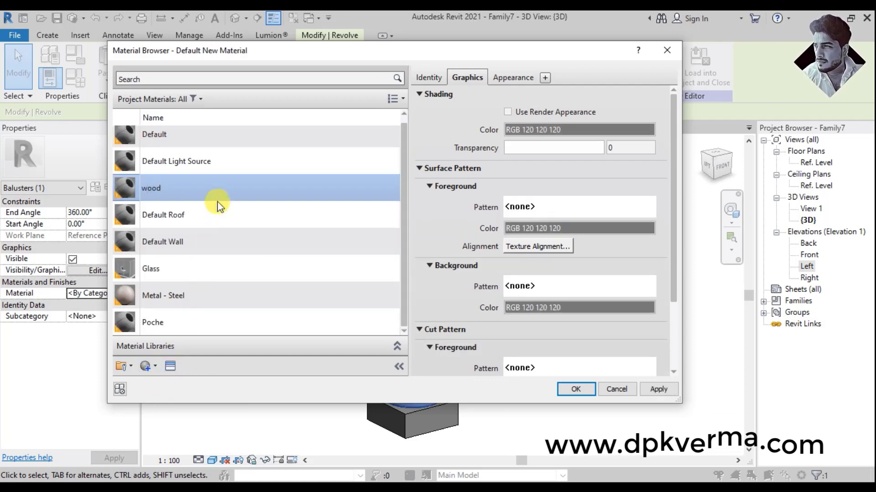
{"action": "key", "text": "Return"}
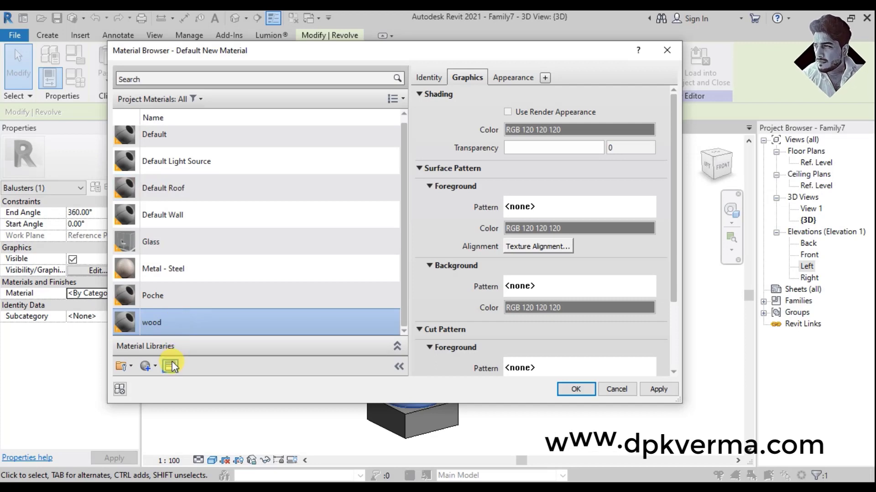
Replace the wood material's appearance with Birch from the Wood appearance library
{"action": "left_click", "coordinate": [170, 366]}
{"action": "left_click", "coordinate": [374, 149]}
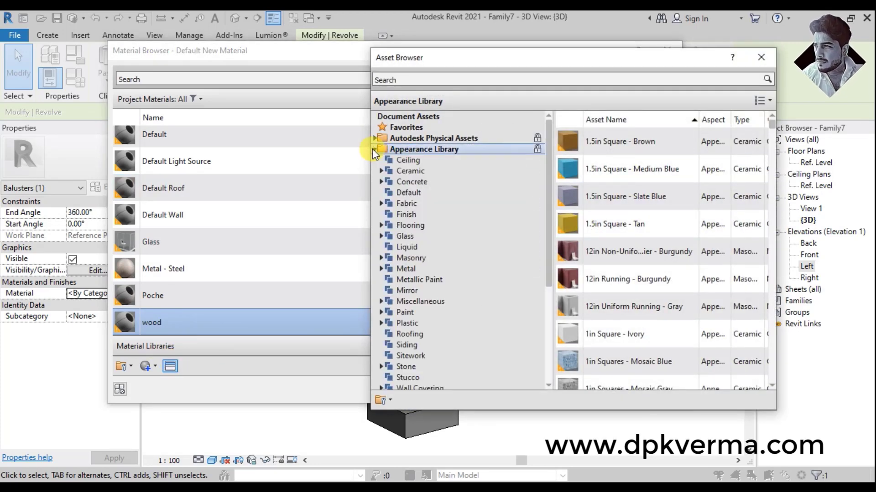
{"action": "scroll", "coordinate": [392, 273], "scroll_direction": "down", "scroll_amount": 3}
{"action": "scroll", "coordinate": [396, 342], "scroll_direction": "down", "scroll_amount": 2}
{"action": "left_click", "coordinate": [392, 313]}
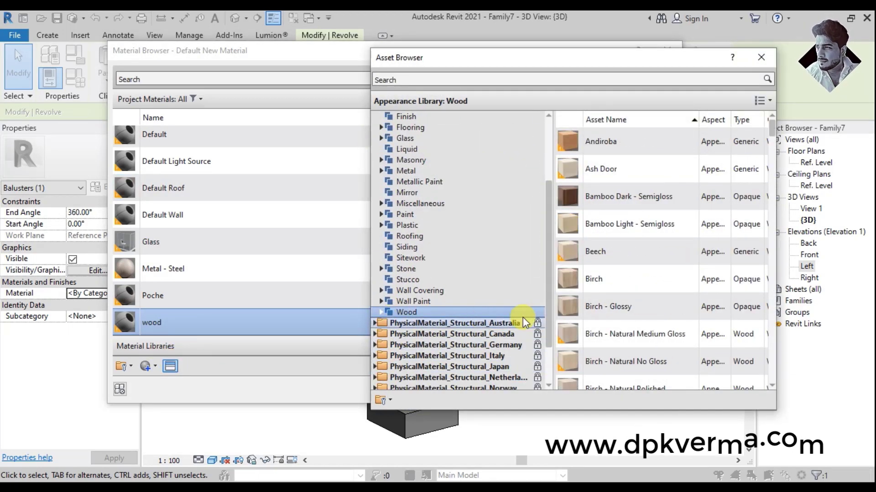
{"action": "left_click", "coordinate": [615, 283]}
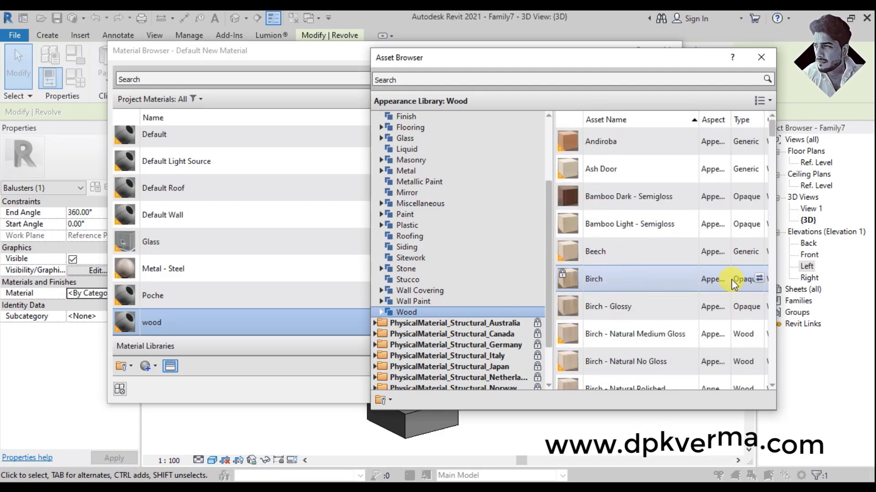
{"action": "left_click", "coordinate": [757, 277]}
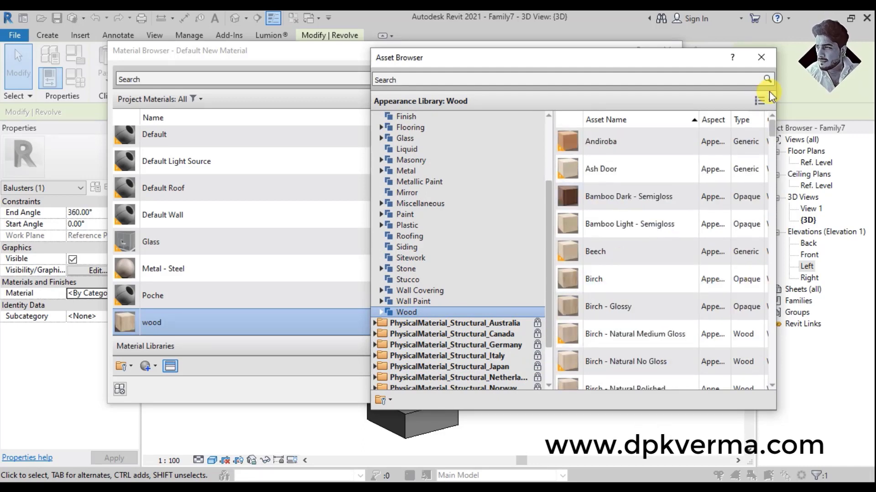
{"action": "left_click", "coordinate": [760, 57]}
Make the material's shading use its render appearance and confirm
{"action": "left_click", "coordinate": [472, 83]}
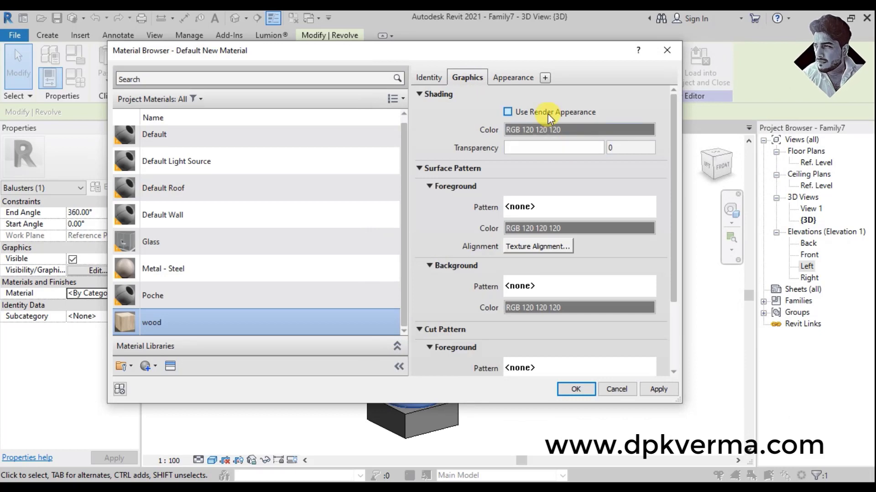
{"action": "left_click", "coordinate": [575, 389]}
{"action": "left_click", "coordinate": [508, 369]}
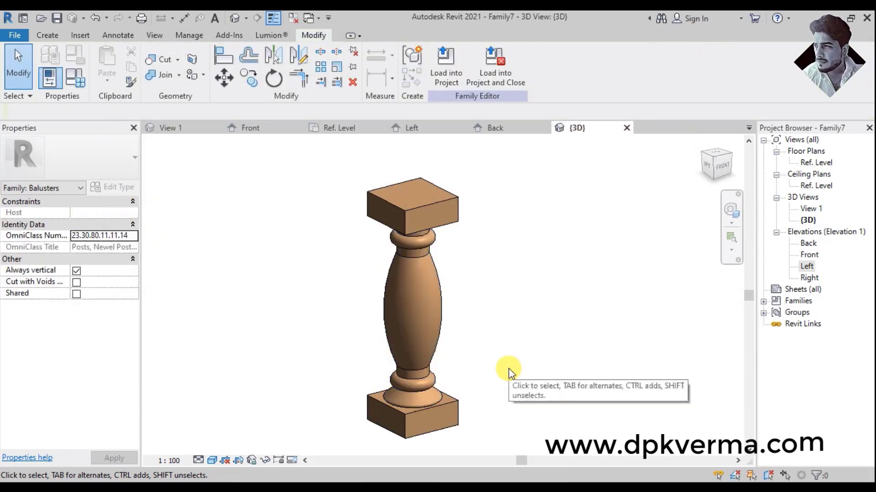
Switch the 3D view to Realistic and orbit to see the birch grain
{"action": "left_click", "coordinate": [211, 460]}
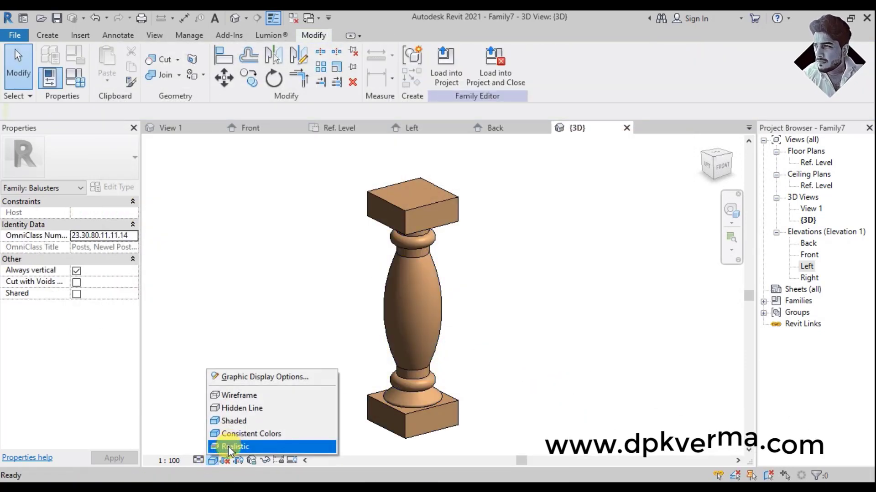
{"action": "left_click", "coordinate": [228, 446]}
{"action": "mouse_move", "coordinate": [404, 354]}
{"action": "middle_mouse_down", "text": "shift"}
{"action": "mouse_move", "coordinate": [413, 344]}
{"action": "mouse_move", "coordinate": [402, 323]}
{"action": "mouse_move", "coordinate": [436, 342]}
{"action": "middle_mouse_up", "text": "shift"}
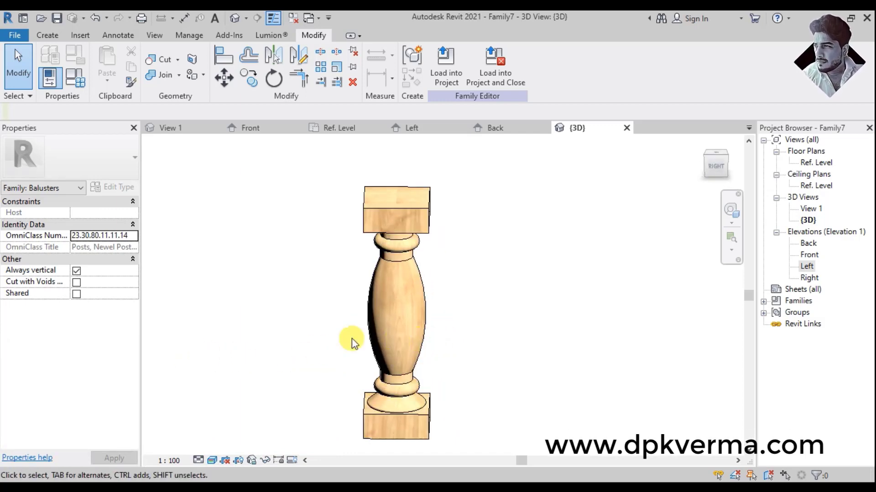
{"action": "mouse_move", "coordinate": [309, 326]}
{"action": "middle_mouse_down", "text": "shift"}
{"action": "mouse_move", "coordinate": [383, 333]}
{"action": "mouse_move", "coordinate": [352, 345]}
{"action": "mouse_move", "coordinate": [377, 327]}
{"action": "middle_mouse_up", "text": "shift"}
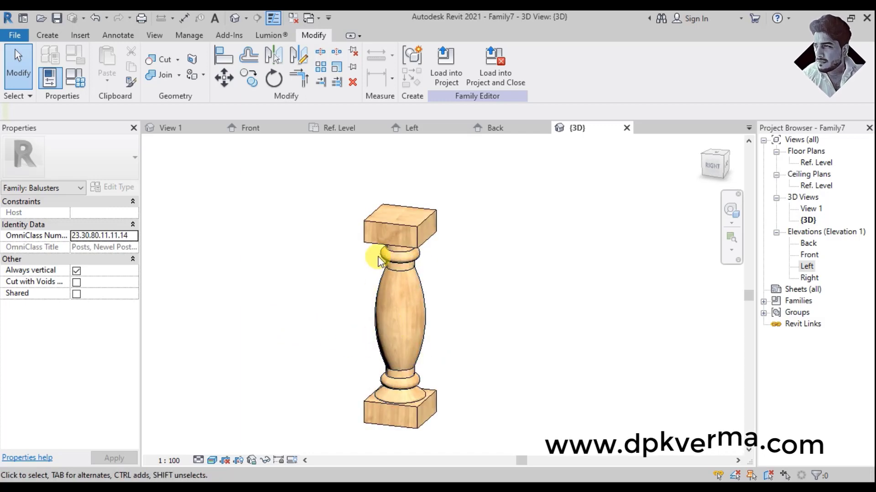
Save the family as baluster.rfa on the Desktop
{"action": "left_click", "coordinate": [19, 37]}
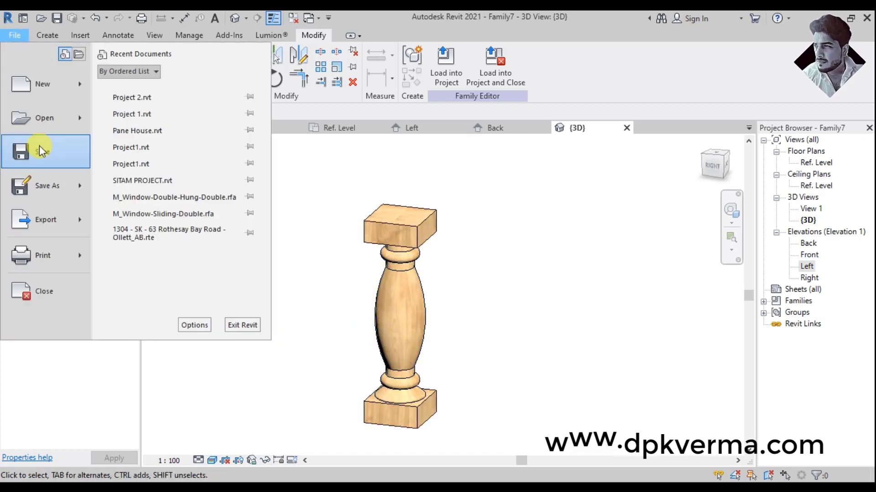
{"action": "left_click", "coordinate": [28, 153]}
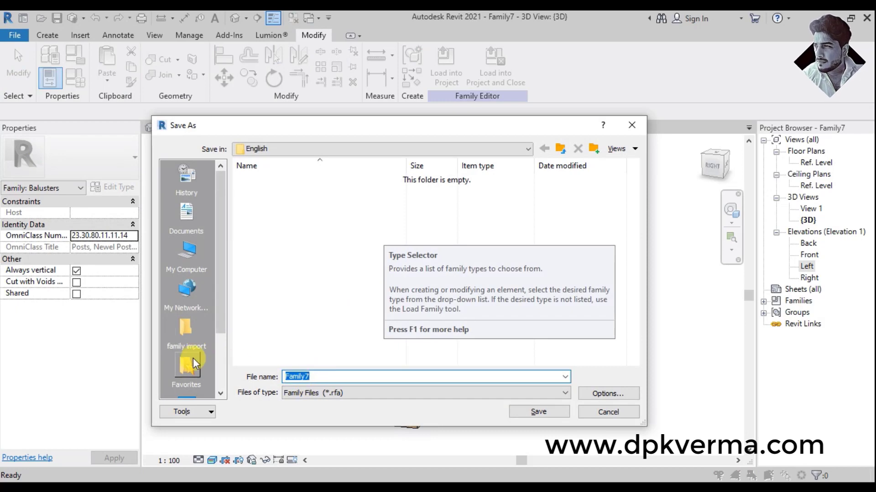
{"action": "scroll", "coordinate": [192, 358], "scroll_direction": "down", "scroll_amount": 2}
{"action": "left_click", "coordinate": [187, 331]}
{"action": "left_click", "coordinate": [343, 378]}
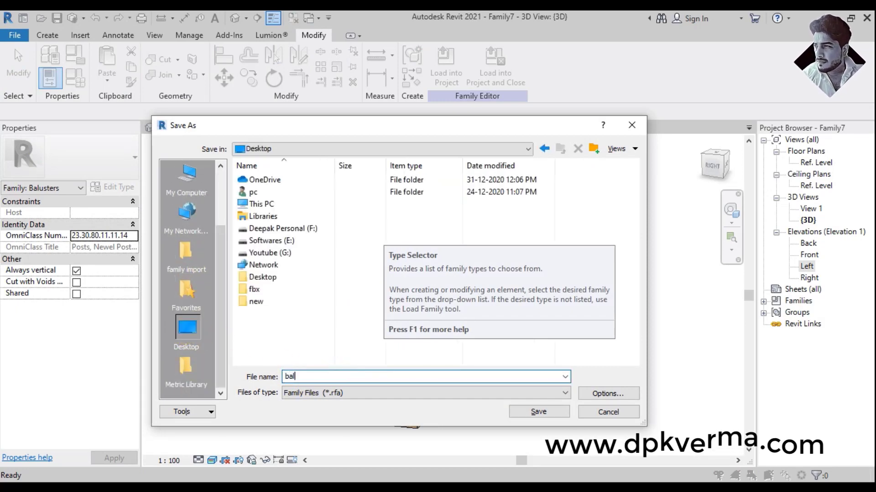
{"action": "left_click", "coordinate": [342, 395]}
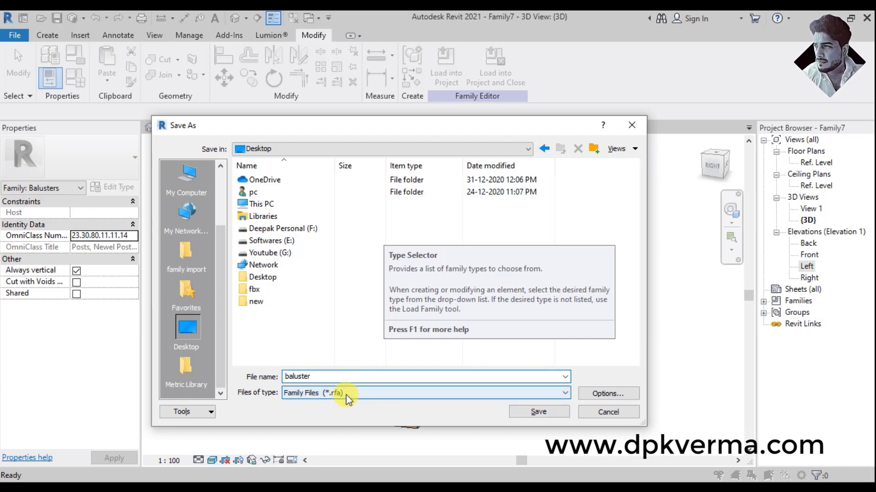
{"action": "left_click", "coordinate": [527, 413]}
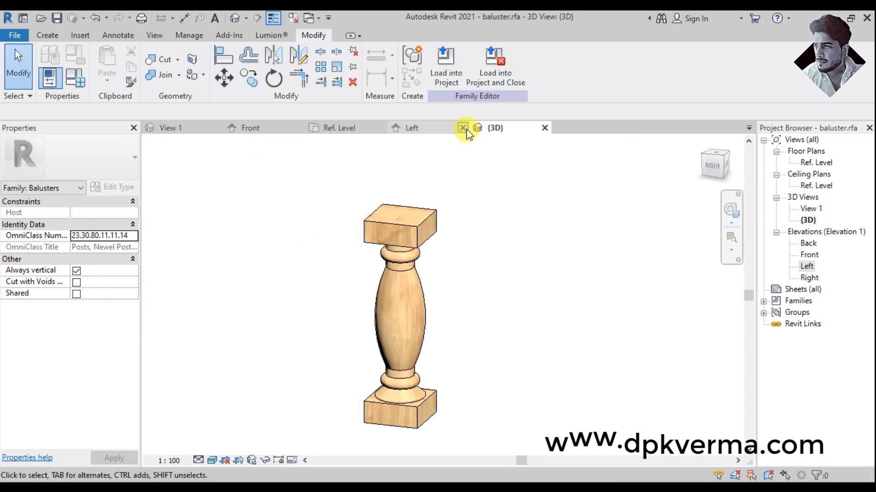
Close three extra view tabs, leaving View 1 and 3D
{"action": "left_click", "coordinate": [463, 128]}
{"action": "left_click", "coordinate": [381, 128]}
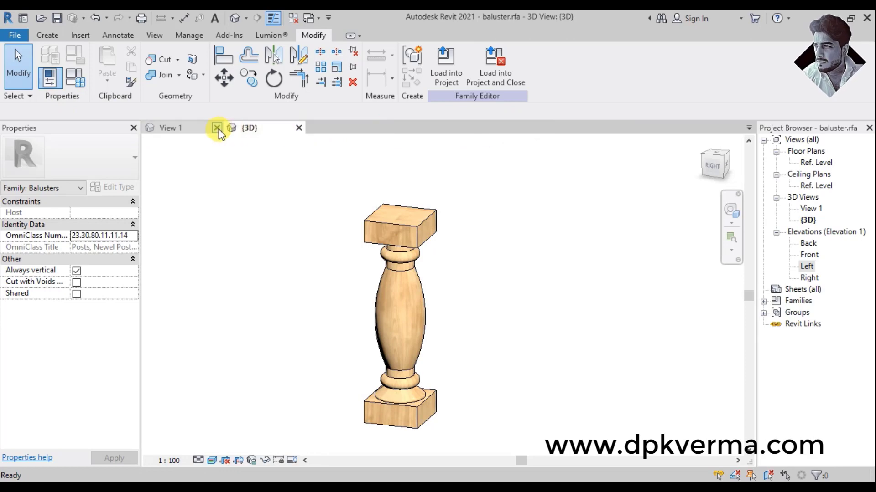
{"action": "left_click", "coordinate": [217, 128]}
Create a new family from the Metric Profile-Rail.rft template
{"action": "left_click", "coordinate": [20, 33]}
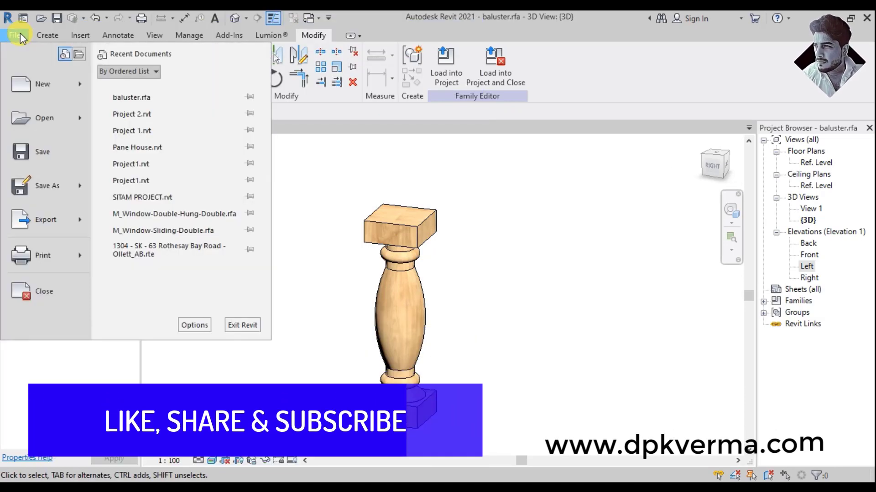
{"action": "mouse_move", "coordinate": [42, 83]}
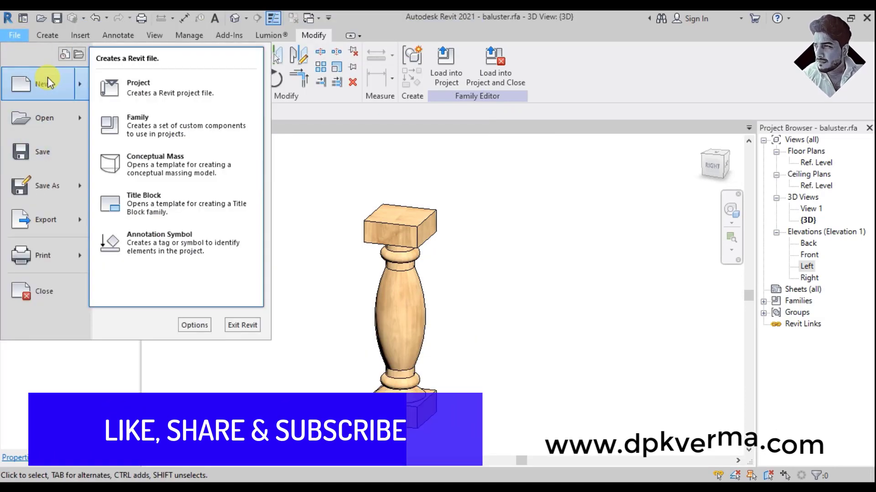
{"action": "left_click", "coordinate": [138, 128]}
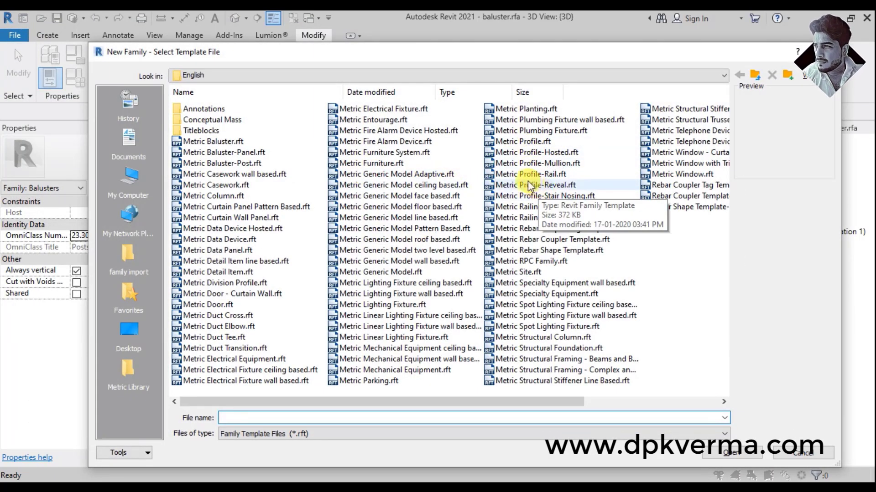
{"action": "left_click", "coordinate": [562, 176]}
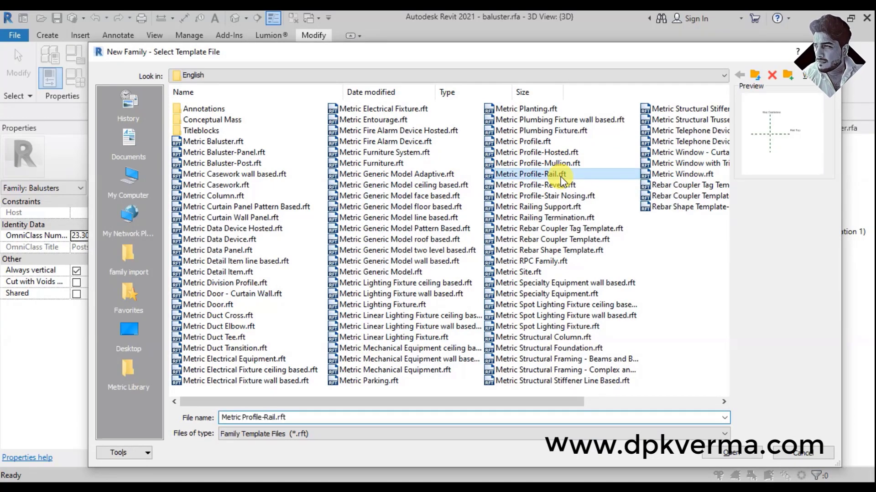
{"action": "left_click", "coordinate": [729, 453]}
Draw the 300 × 50 rectangle on Rail Top, centred on the Rail Centerline
{"action": "scroll", "coordinate": [315, 273], "scroll_direction": "up", "scroll_amount": 2}
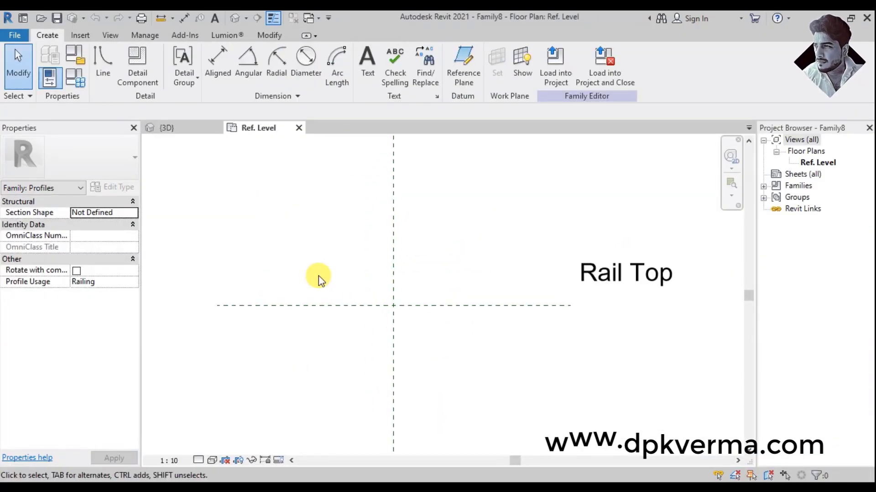
{"action": "middle_click_drag", "start_coordinate": [362, 285], "coordinate": [358, 316]}
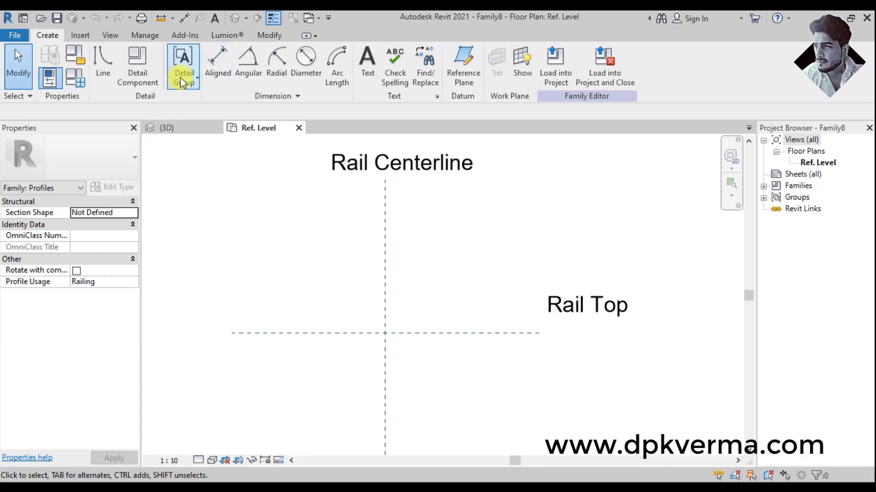
{"action": "left_click", "coordinate": [103, 71]}
{"action": "scroll", "coordinate": [371, 326], "scroll_direction": "up", "scroll_amount": 1}
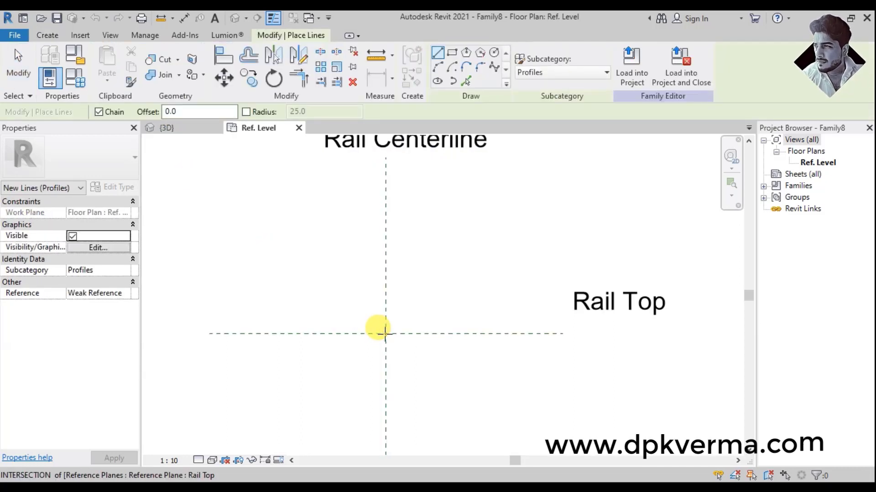
{"action": "left_click", "coordinate": [385, 333]}
{"action": "type", "text": "150"}
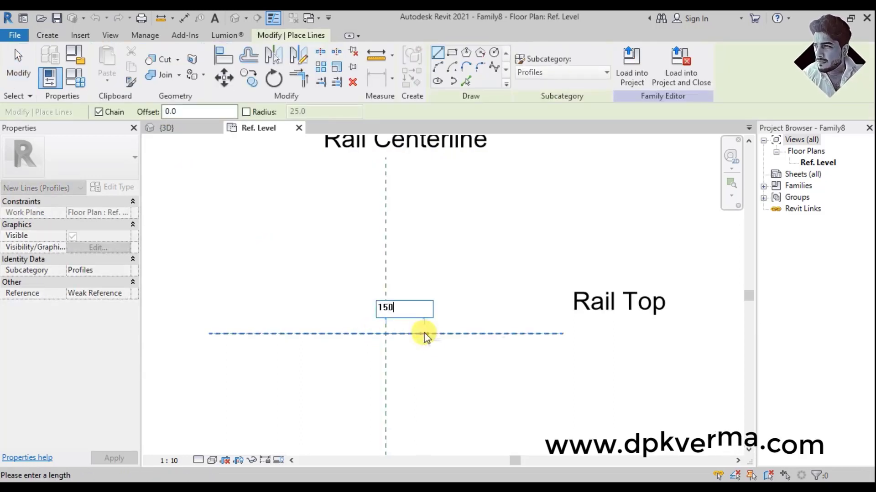
{"action": "key", "text": "Return"}
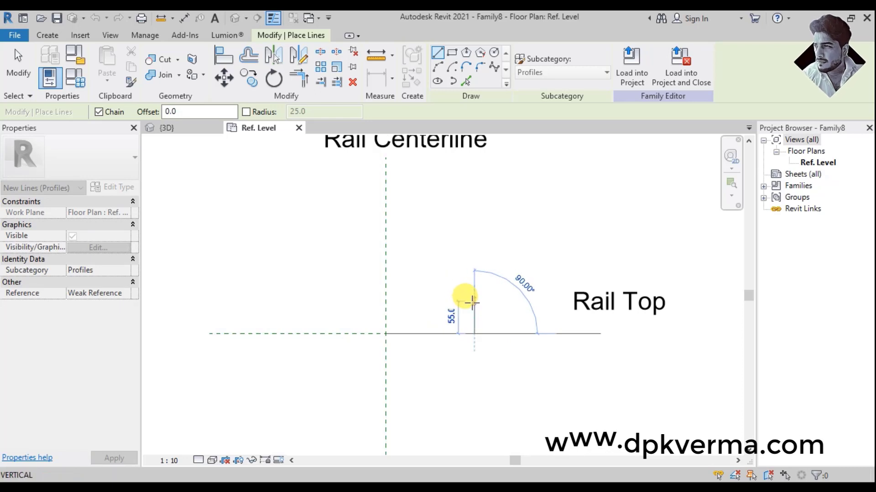
{"action": "type", "text": "50"}
{"action": "key", "text": "Return"}
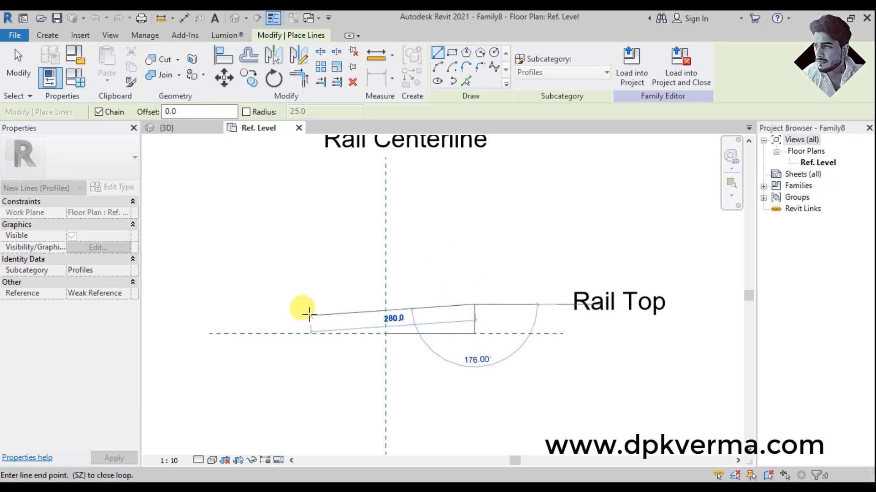
{"action": "type", "text": "30"}
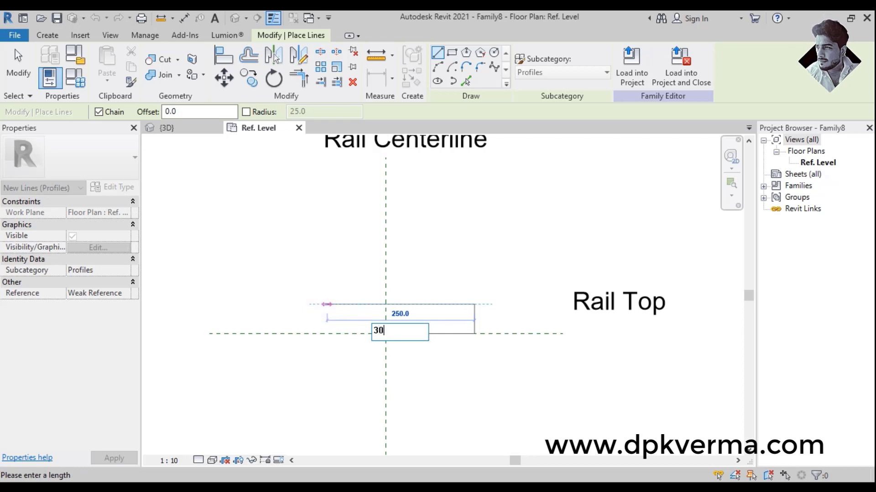
{"action": "key", "text": "Return"}
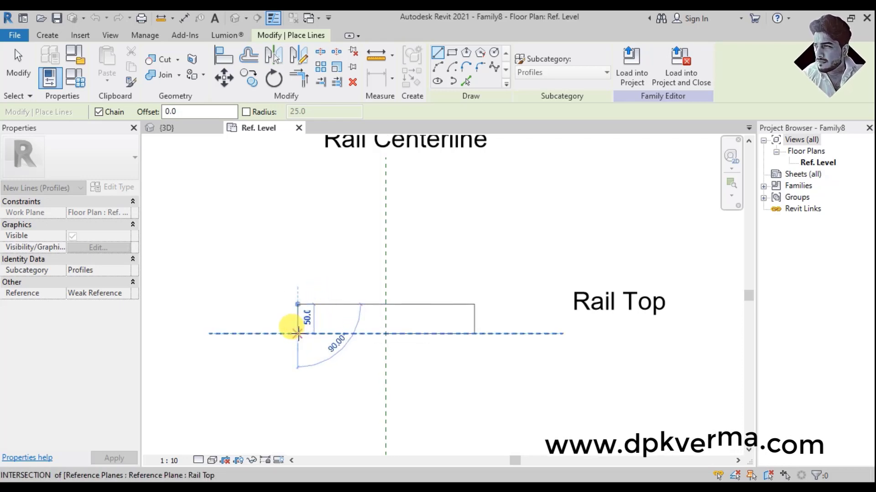
{"action": "left_click", "coordinate": [297, 334]}
{"action": "left_click", "coordinate": [381, 330]}
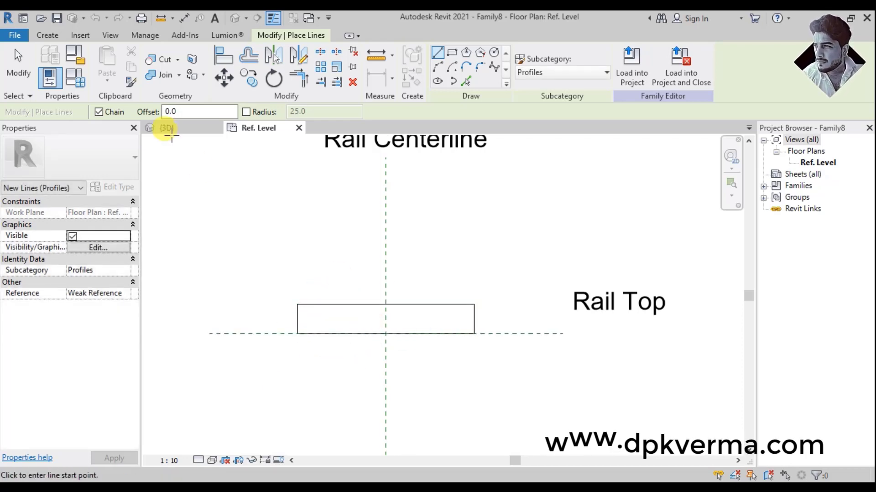
Round both top corners with 25-radius fillet arcs
{"action": "left_click", "coordinate": [480, 68]}
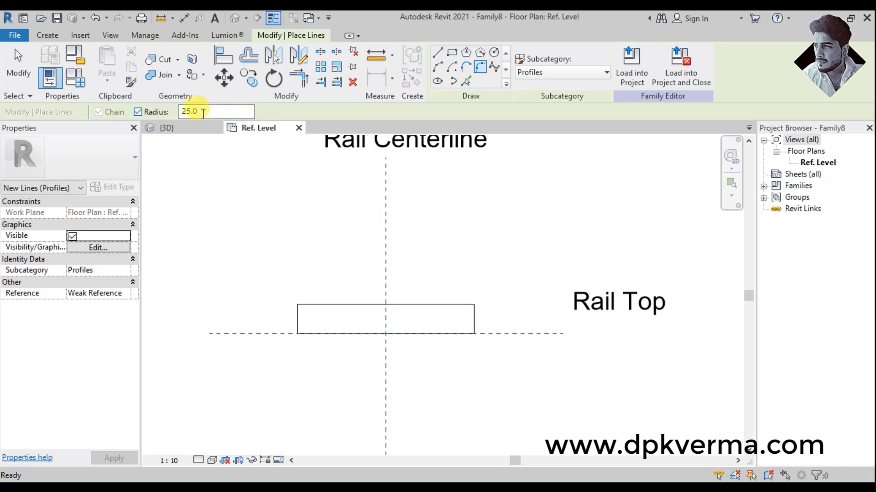
{"action": "left_click", "coordinate": [320, 303]}
{"action": "left_click", "coordinate": [450, 303]}
{"action": "left_click", "coordinate": [474, 314]}
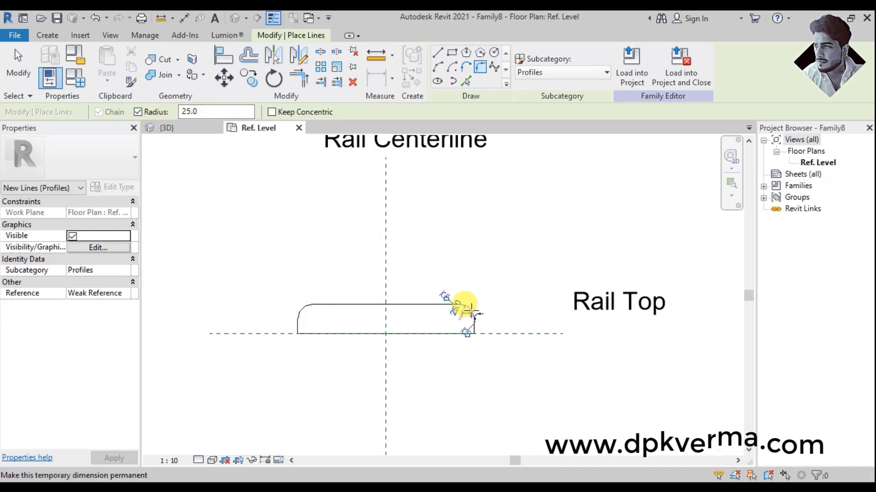
{"action": "key", "text": "Escape"}
{"action": "key", "text": "Escape"}
{"action": "scroll", "coordinate": [384, 313], "scroll_direction": "up", "scroll_amount": 2}
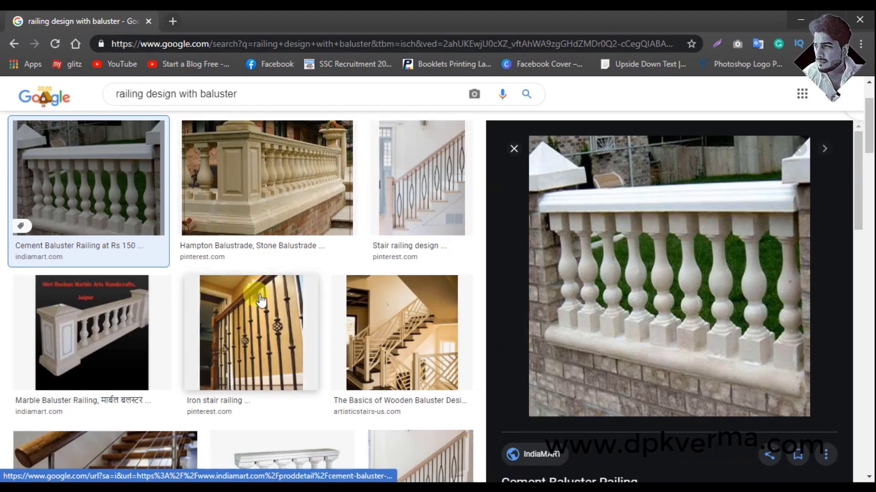
{"action": "scroll", "coordinate": [243, 315], "scroll_direction": "down", "scroll_amount": 4}
{"action": "left_click", "coordinate": [243, 315]}
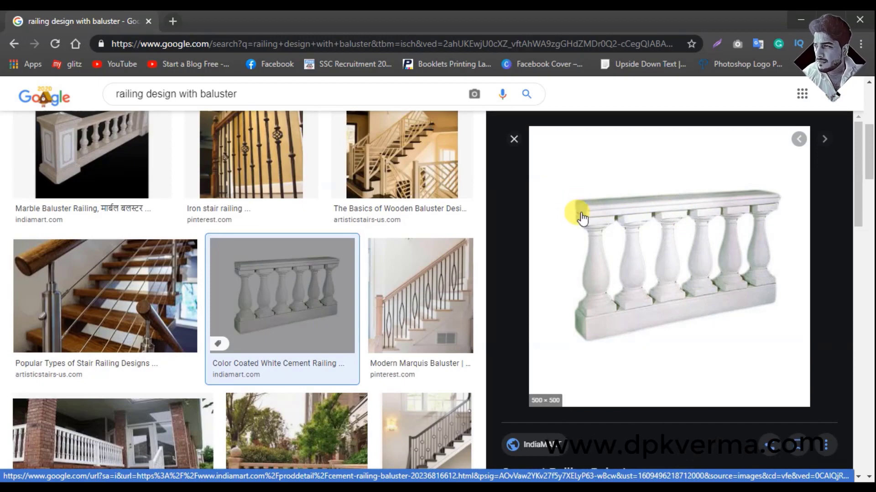
{"action": "left_click", "coordinate": [799, 20]}
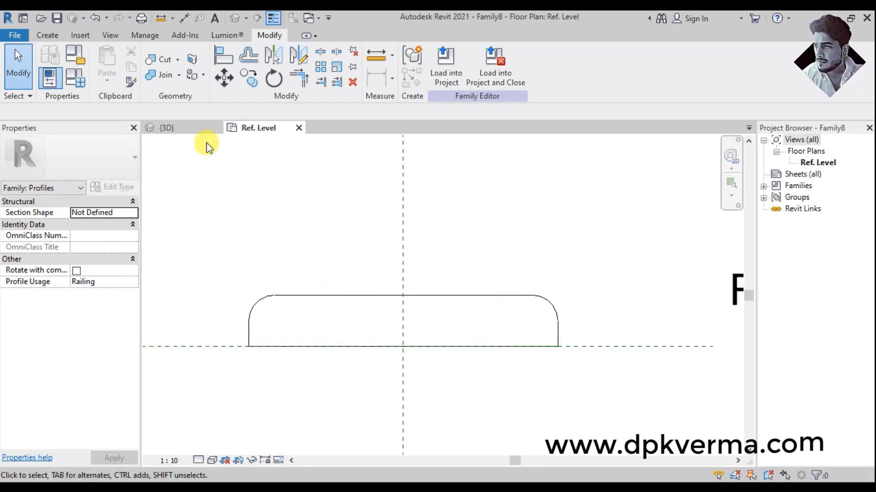
Save the rail profile family as 'top rail'
{"action": "left_click", "coordinate": [14, 35]}
{"action": "left_click", "coordinate": [54, 180]}
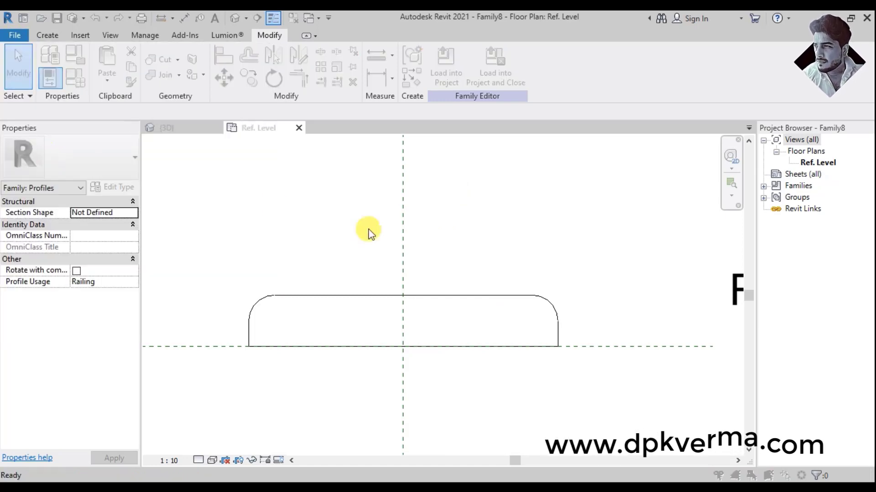
{"action": "type", "text": "top "}
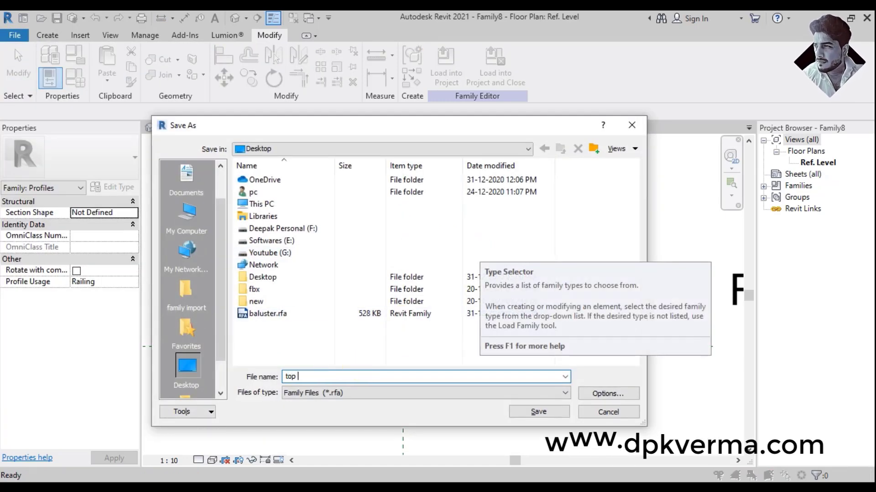
{"action": "type", "text": "rail"}
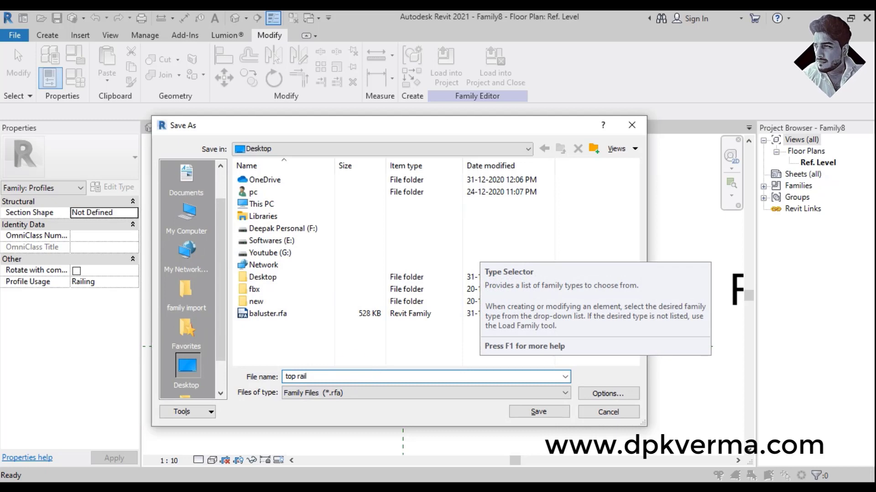
{"action": "left_click", "coordinate": [545, 412]}
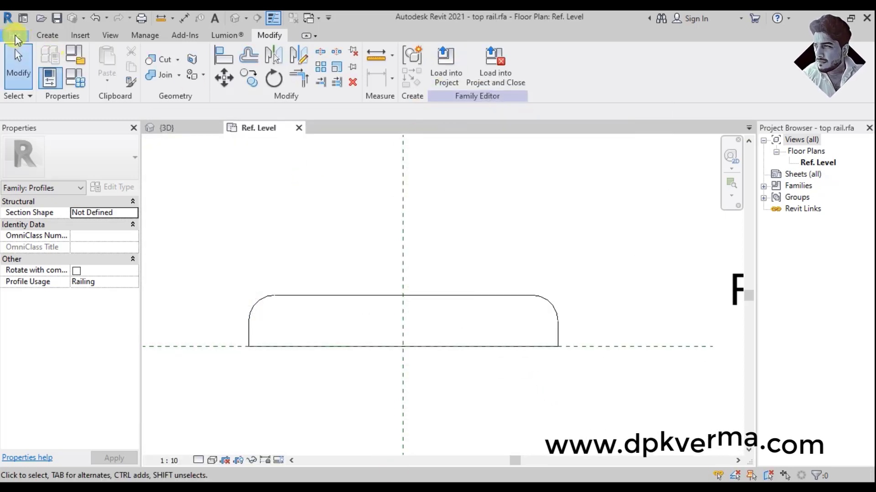
Start a new family from the Metric Profile-Rail.rft template
{"action": "left_click", "coordinate": [16, 36]}
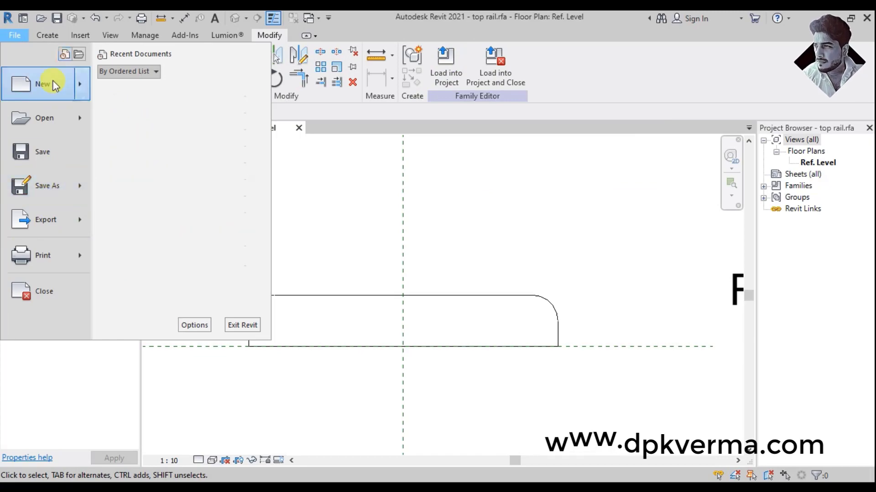
{"action": "mouse_move", "coordinate": [46, 84]}
{"action": "left_click", "coordinate": [144, 125]}
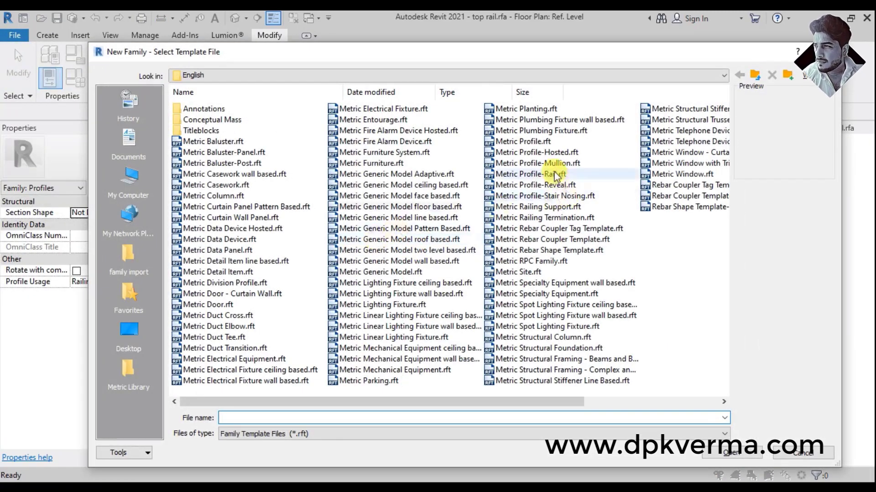
{"action": "left_click", "coordinate": [548, 174]}
{"action": "left_click", "coordinate": [721, 452]}
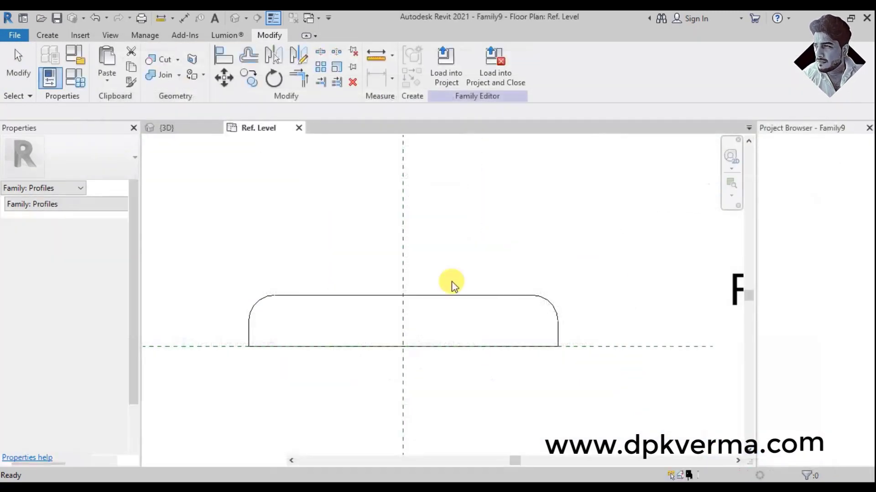
Draw a 300 line from the plane intersection, then undo it
{"action": "scroll", "coordinate": [359, 298], "scroll_direction": "up", "scroll_amount": 2}
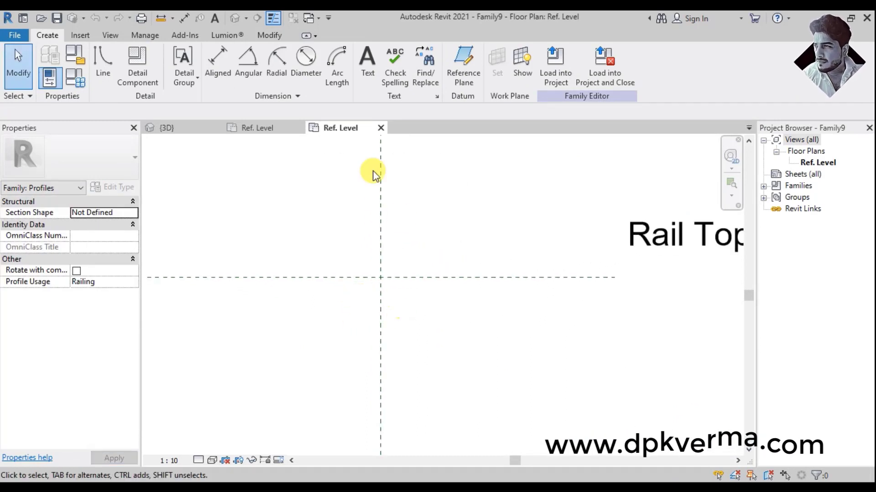
{"action": "left_click", "coordinate": [106, 78]}
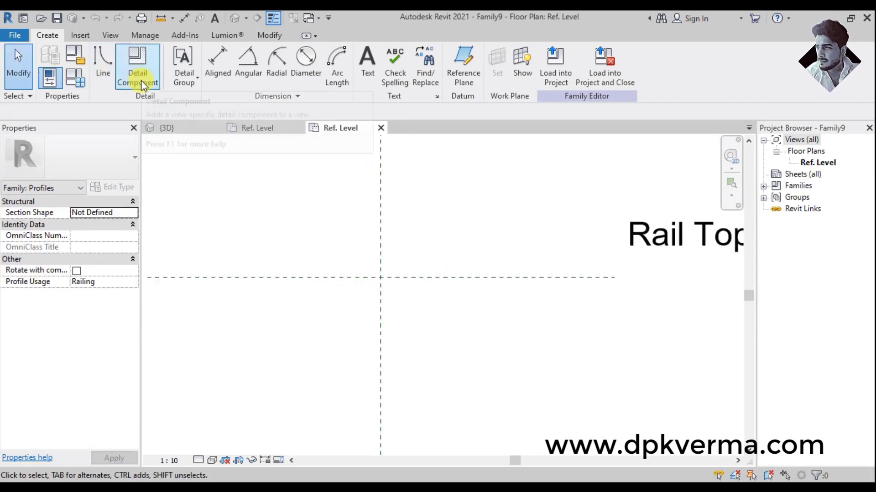
{"action": "left_click", "coordinate": [380, 277]}
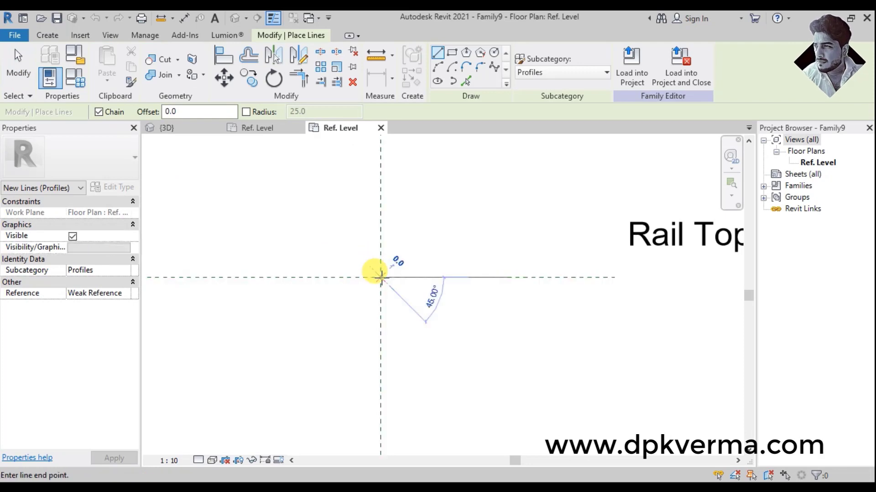
{"action": "type", "text": "300"}
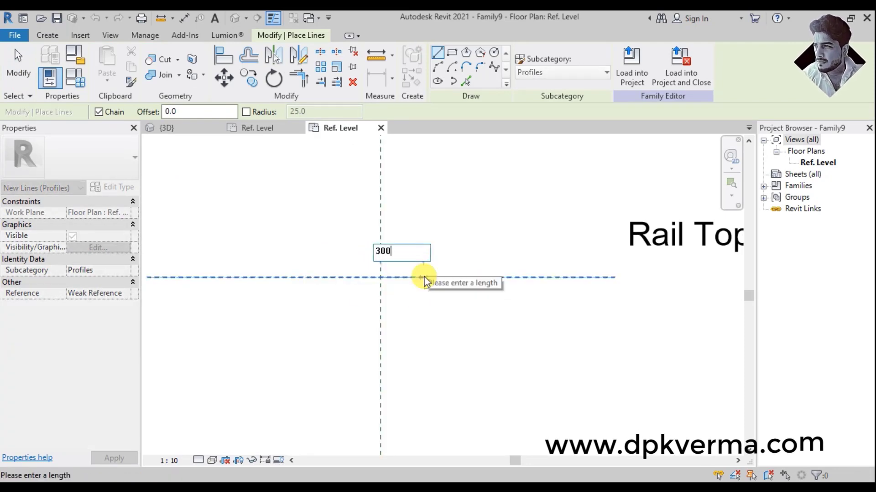
{"action": "key", "text": "Return"}
{"action": "key", "text": "ctrl+z"}
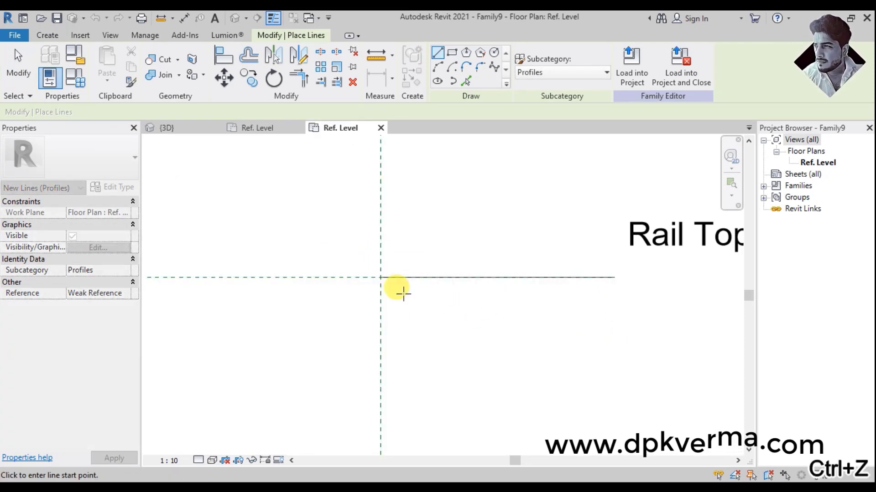
{"action": "key", "text": "Escape"}
{"action": "left_click", "coordinate": [441, 277]}
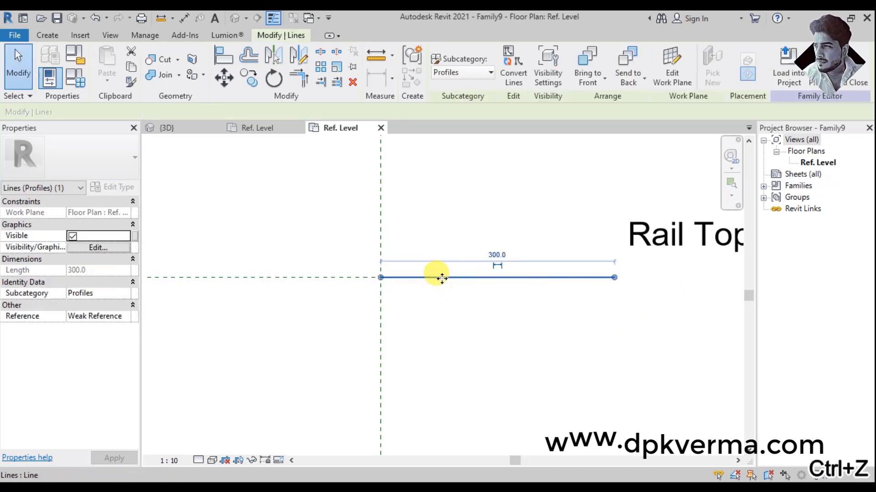
{"action": "key", "text": "ctrl+z"}
Draw the rectangle 150 right, 50 down, 300 left, closing it below Rail Top
{"action": "left_click", "coordinate": [58, 36]}
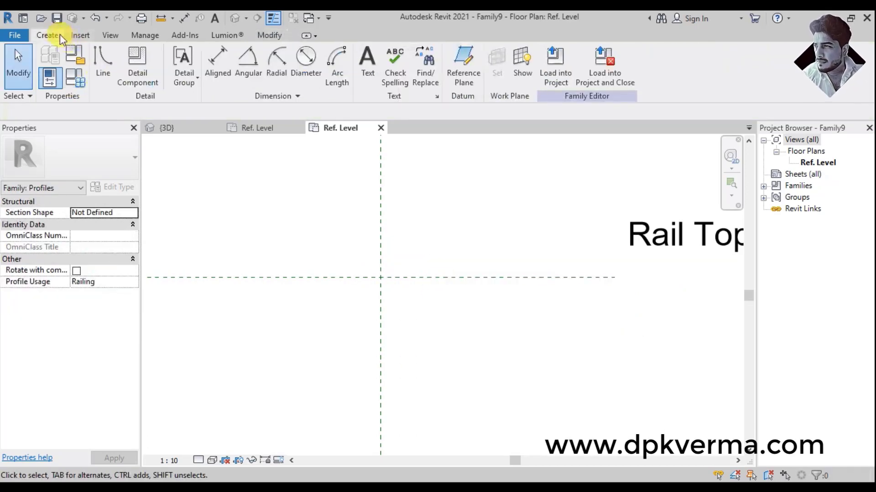
{"action": "left_click", "coordinate": [117, 75]}
{"action": "left_click", "coordinate": [381, 277]}
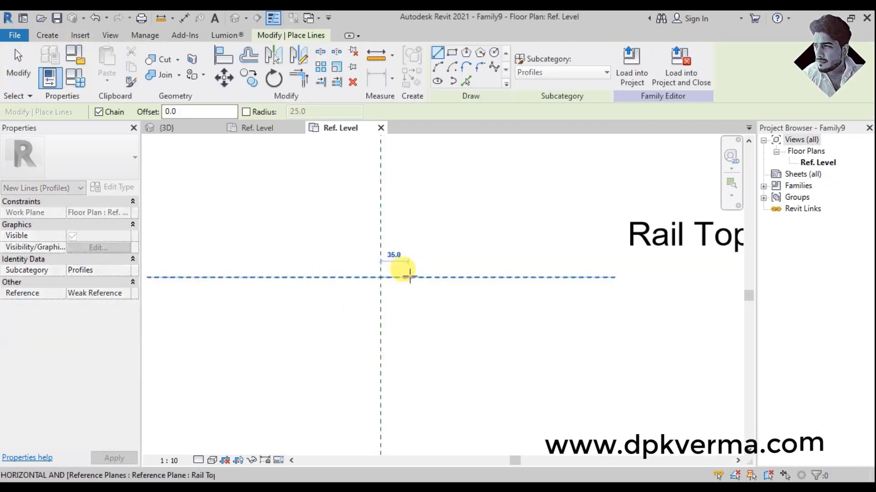
{"action": "type", "text": "150"}
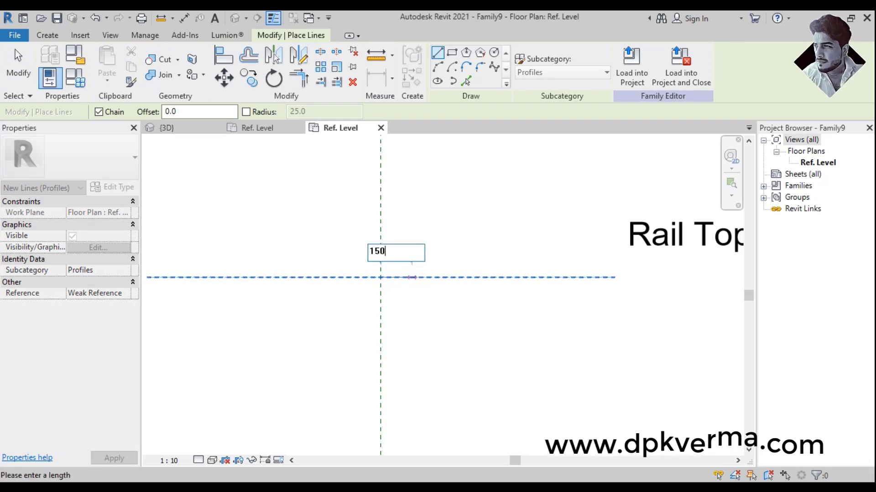
{"action": "key", "text": "Return"}
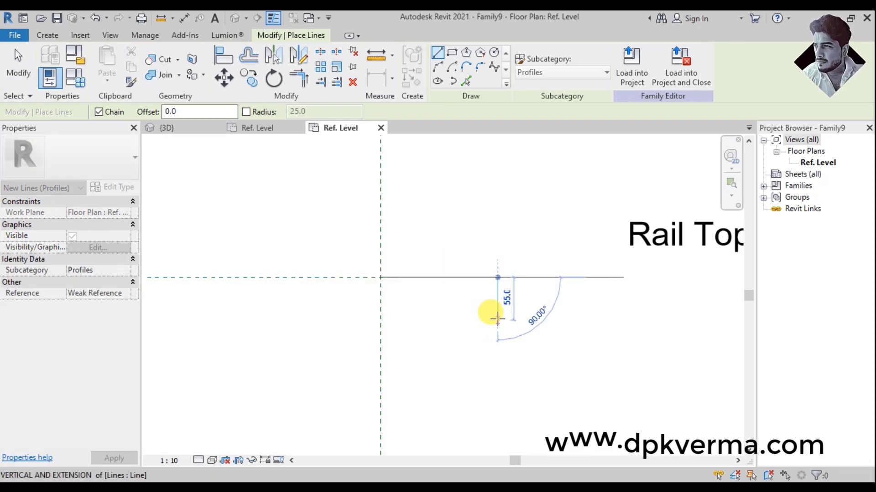
{"action": "type", "text": "50"}
{"action": "key", "text": "Return"}
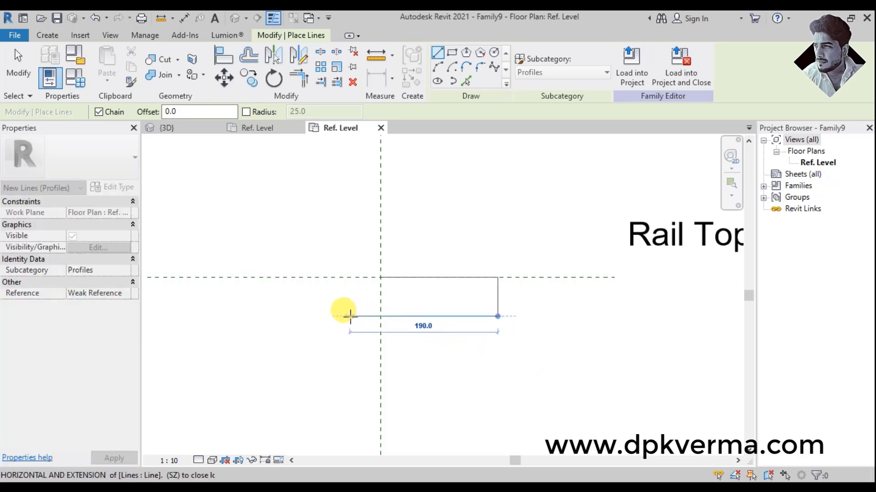
{"action": "type", "text": "300"}
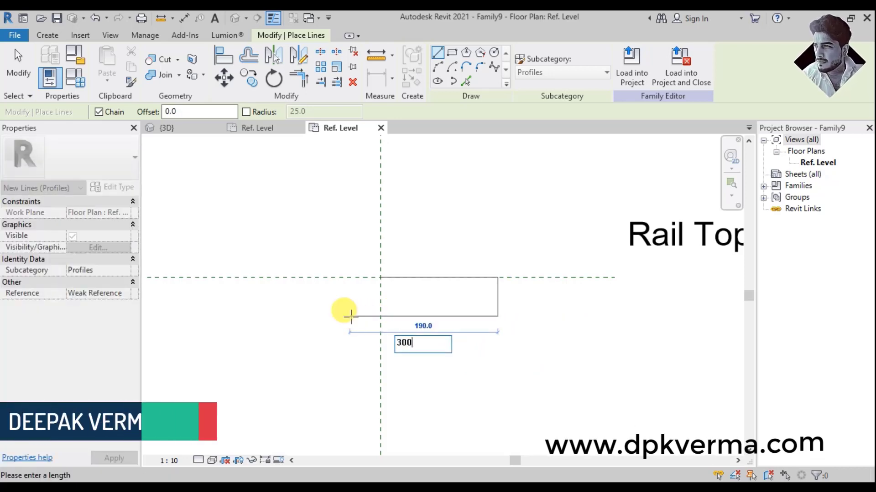
{"action": "key", "text": "Return"}
{"action": "left_click", "coordinate": [263, 277]}
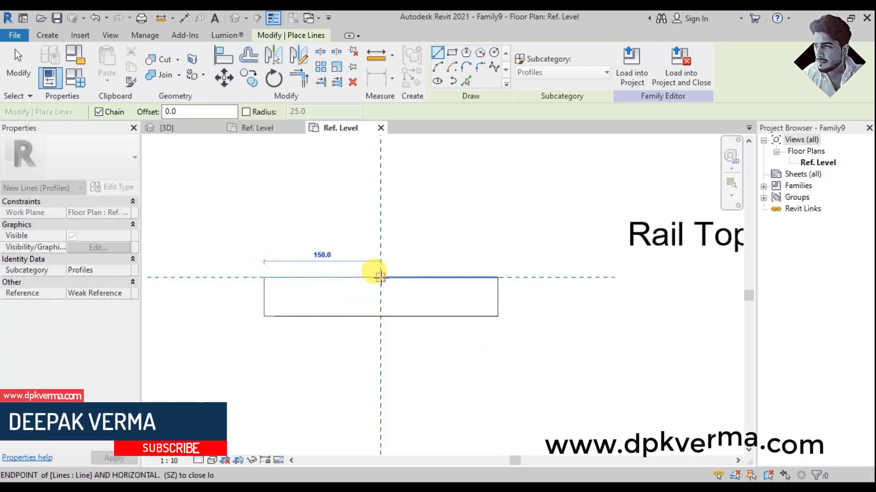
{"action": "key", "text": "Escape"}
{"action": "key", "text": "Escape"}
Round both bottom corners with 25-radius fillet arcs
{"action": "left_click", "coordinate": [48, 35]}
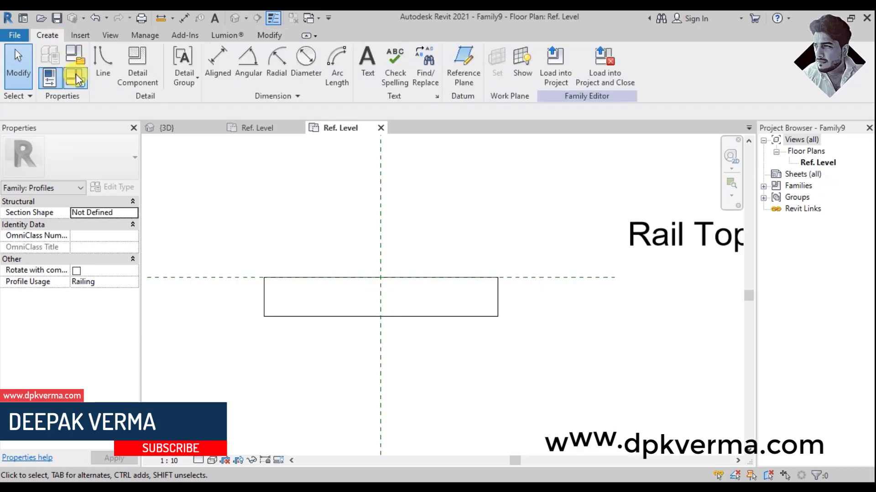
{"action": "left_click", "coordinate": [94, 70]}
{"action": "left_click", "coordinate": [480, 67]}
{"action": "scroll", "coordinate": [324, 287], "scroll_direction": "up", "scroll_amount": 2}
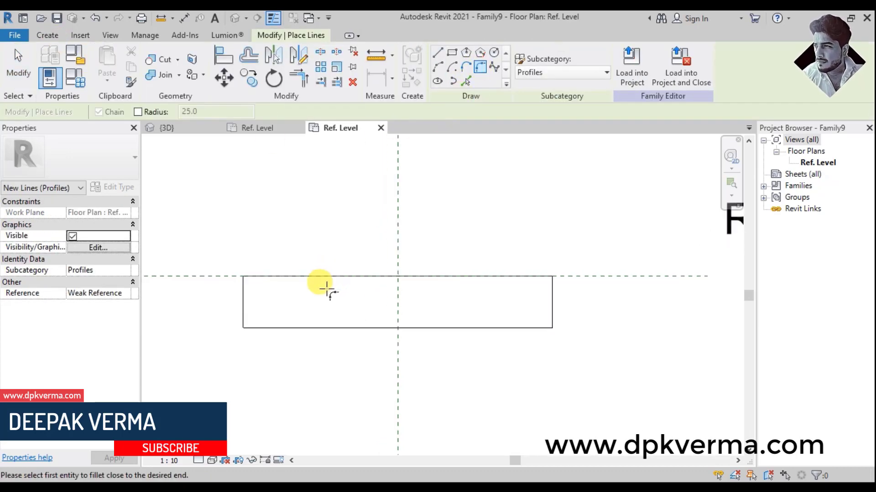
{"action": "scroll", "coordinate": [324, 286], "scroll_direction": "up", "scroll_amount": 1}
{"action": "left_click", "coordinate": [138, 112]}
{"action": "left_click", "coordinate": [231, 322]}
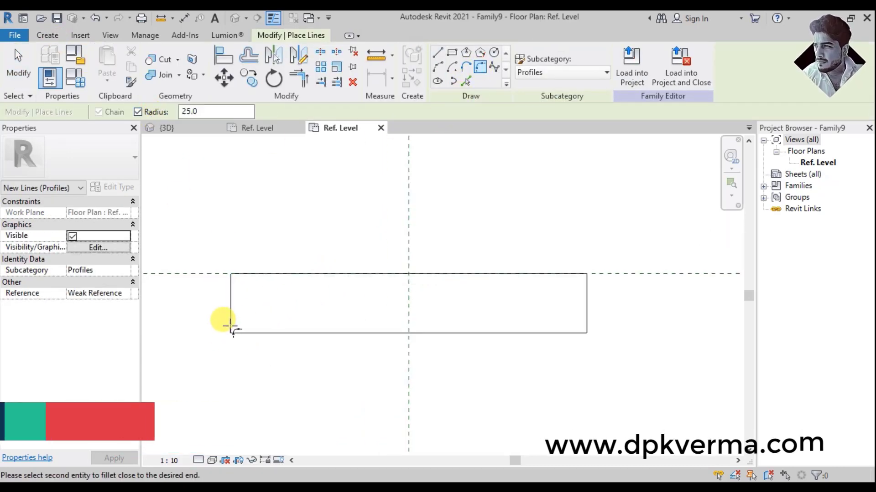
{"action": "left_click", "coordinate": [585, 321]}
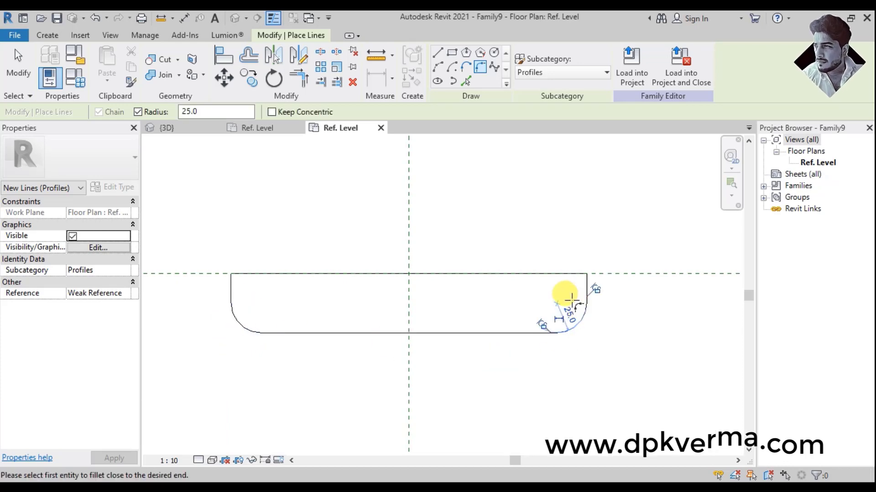
{"action": "left_click", "coordinate": [561, 333]}
{"action": "scroll", "coordinate": [532, 287], "scroll_direction": "down", "scroll_amount": 2}
{"action": "key", "text": "Escape"}
{"action": "key", "text": "Escape"}
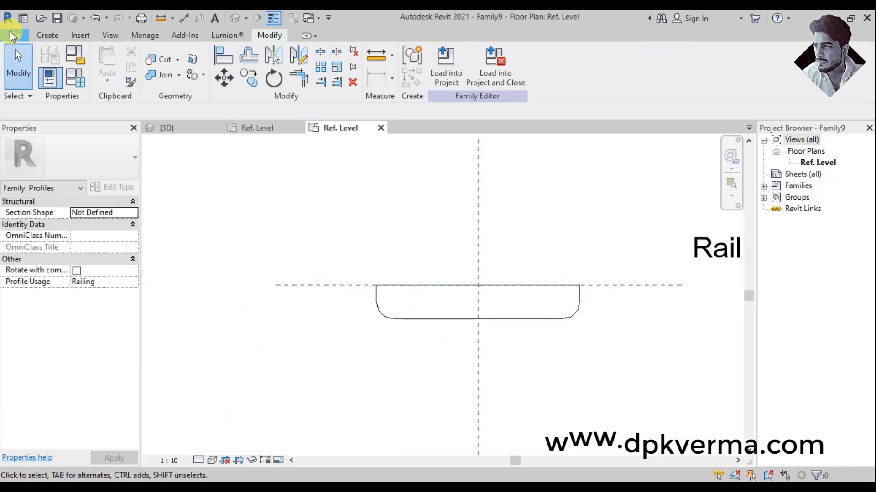
Save the rounded rail profile family as 'bottom rail'
{"action": "left_click", "coordinate": [14, 35]}
{"action": "left_click", "coordinate": [46, 187]}
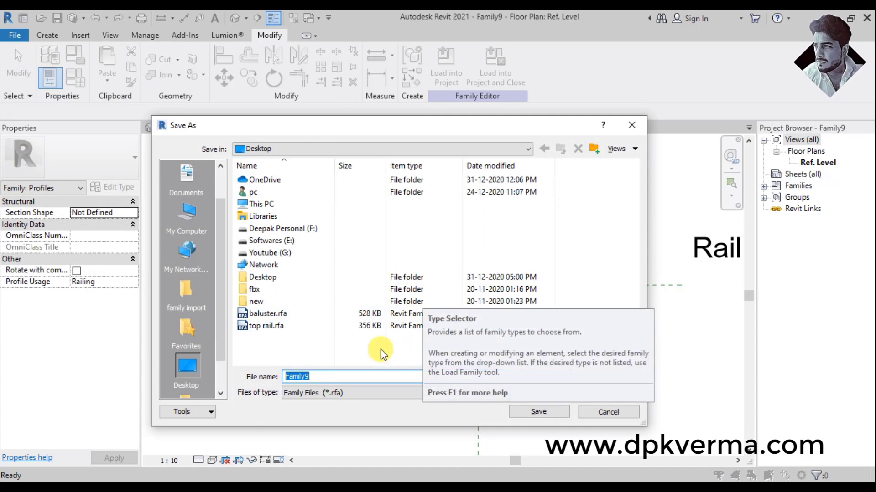
{"action": "type", "text": "bottom rail"}
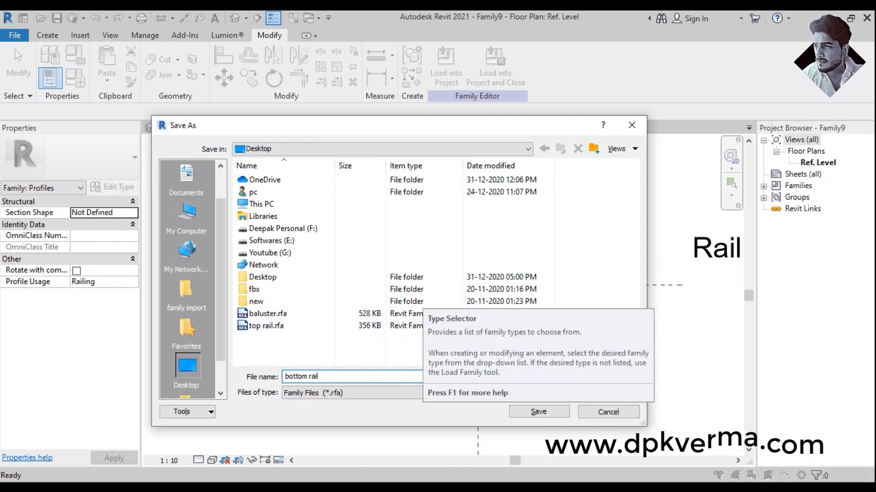
{"action": "key", "text": "Tab"}
{"action": "left_click", "coordinate": [557, 411]}
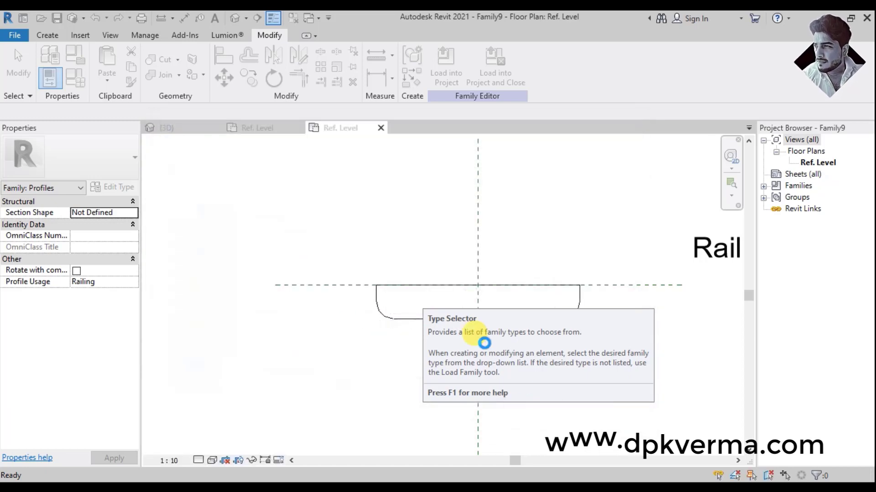
{"action": "middle_click_drag", "start_coordinate": [507, 297], "coordinate": [495, 237]}
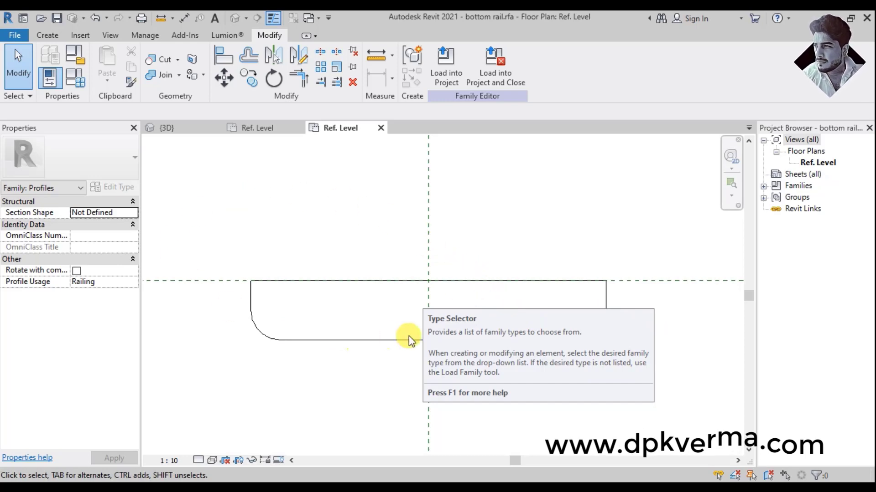
Create a new project, Project7, from the default template
{"action": "left_click", "coordinate": [14, 38]}
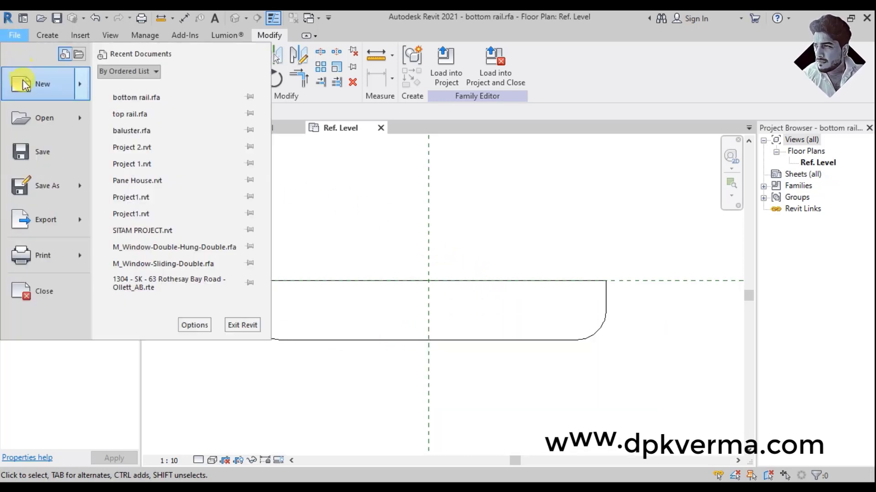
{"action": "left_click", "coordinate": [32, 82]}
{"action": "left_click", "coordinate": [372, 226]}
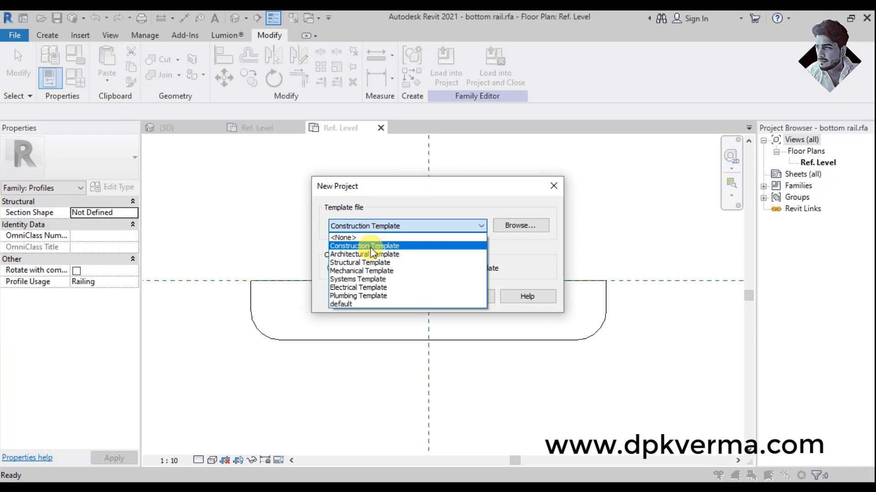
{"action": "left_click", "coordinate": [354, 302]}
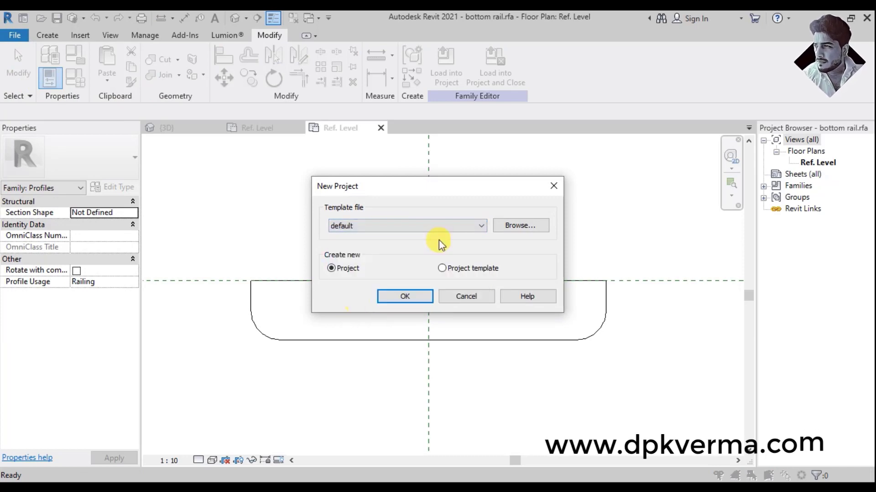
{"action": "left_click", "coordinate": [405, 296]}
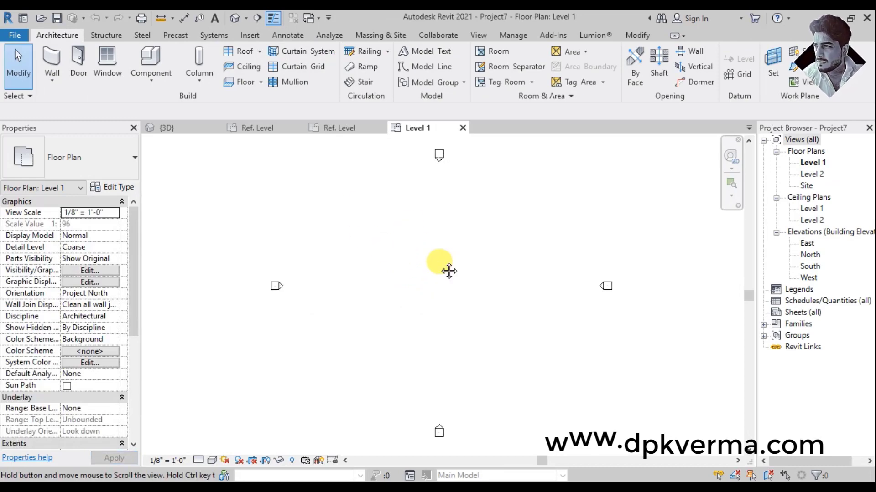
{"action": "middle_click_drag", "start_coordinate": [447, 269], "coordinate": [436, 266]}
Set Project7's length format to Millimeters in Project Units and apply it
{"action": "key", "text": "n"}
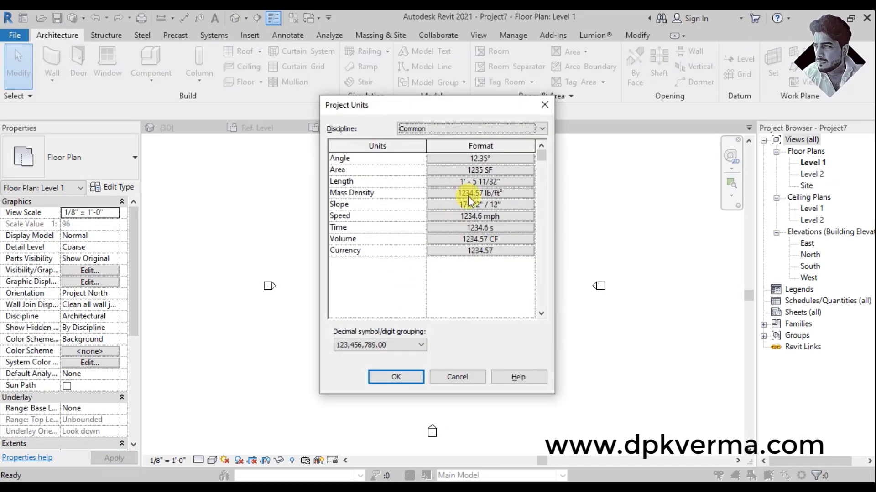
{"action": "left_click", "coordinate": [465, 183]}
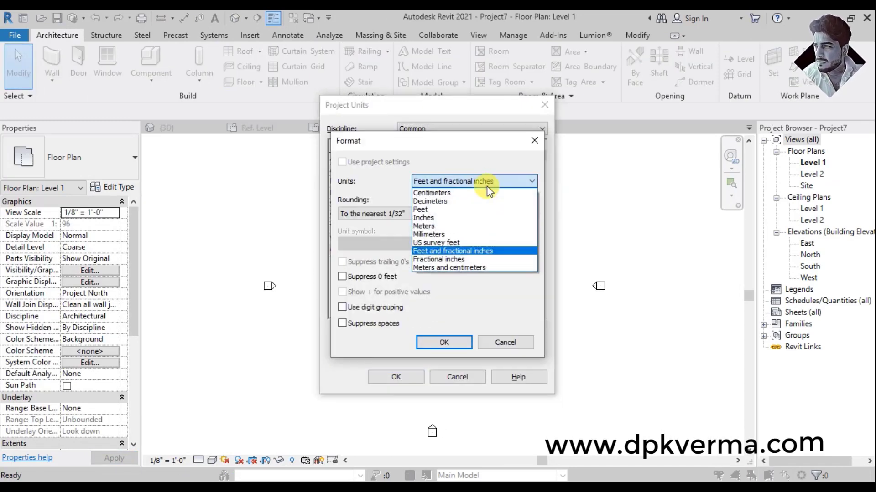
{"action": "left_click", "coordinate": [449, 231]}
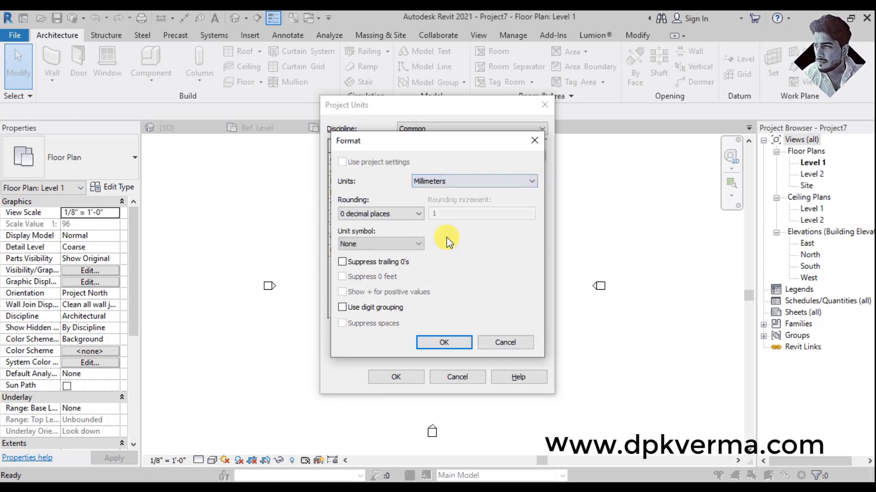
{"action": "left_click", "coordinate": [449, 342]}
{"action": "left_click", "coordinate": [404, 377]}
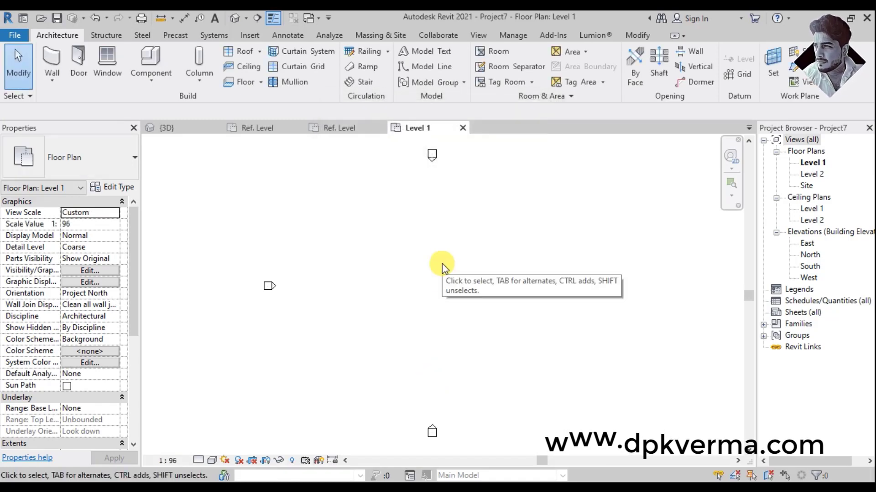
{"action": "middle_click_drag", "start_coordinate": [442, 263], "coordinate": [433, 268]}
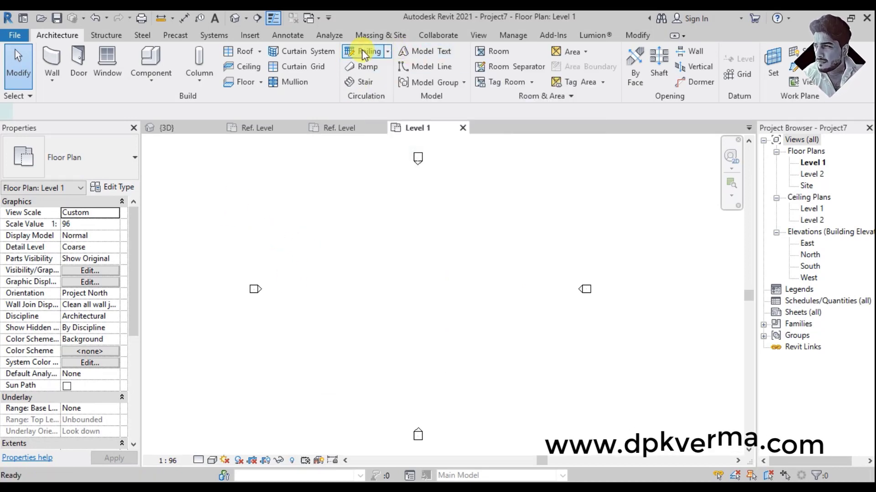
{"action": "left_click", "coordinate": [363, 52]}
{"action": "left_click", "coordinate": [108, 160]}
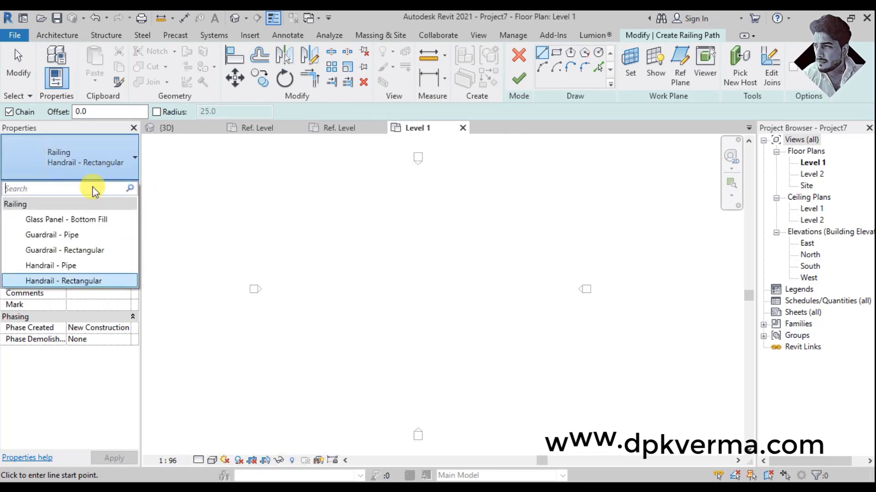
{"action": "left_click", "coordinate": [117, 189]}
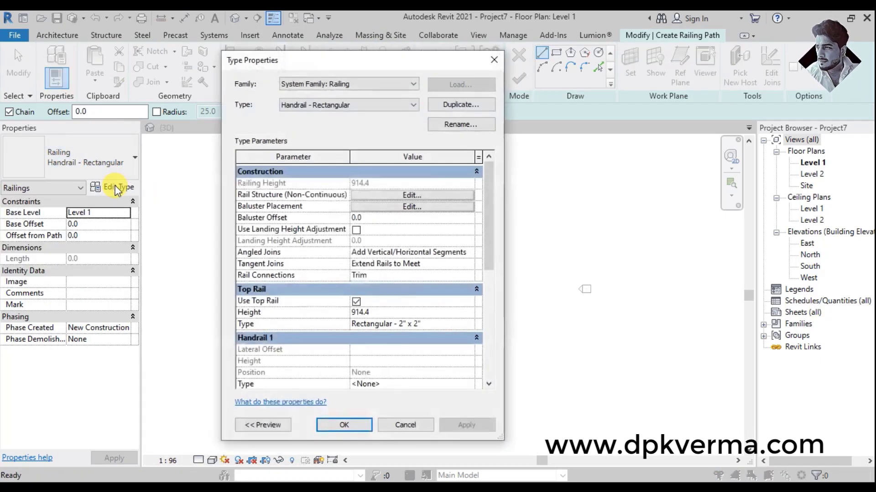
{"action": "left_click", "coordinate": [390, 196]}
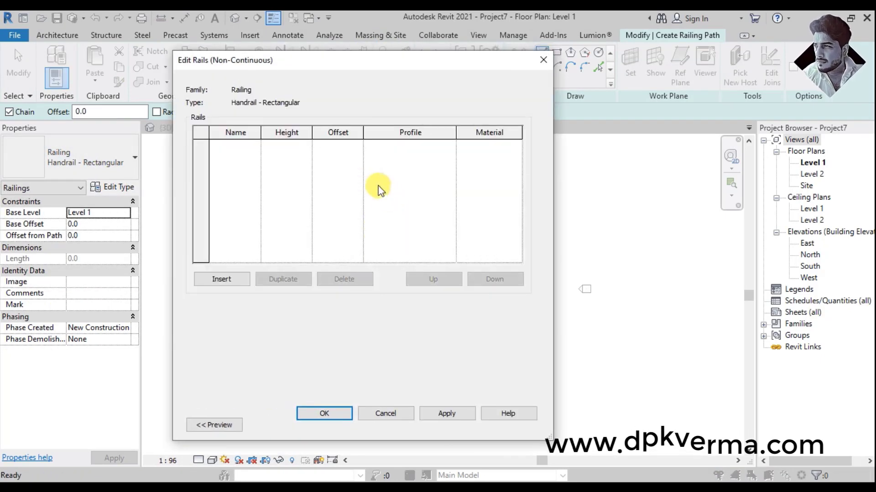
{"action": "left_click", "coordinate": [226, 279]}
{"action": "left_click", "coordinate": [450, 146]}
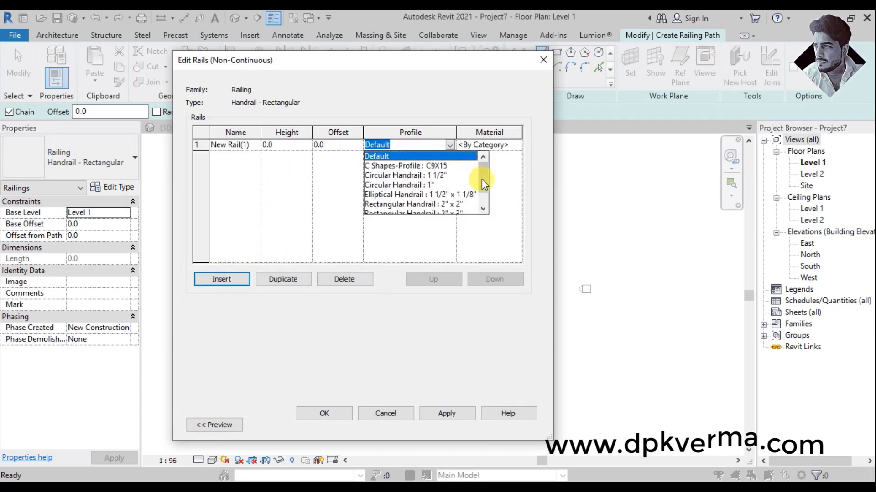
{"action": "left_click_drag", "start_coordinate": [484, 181], "coordinate": [481, 209]}
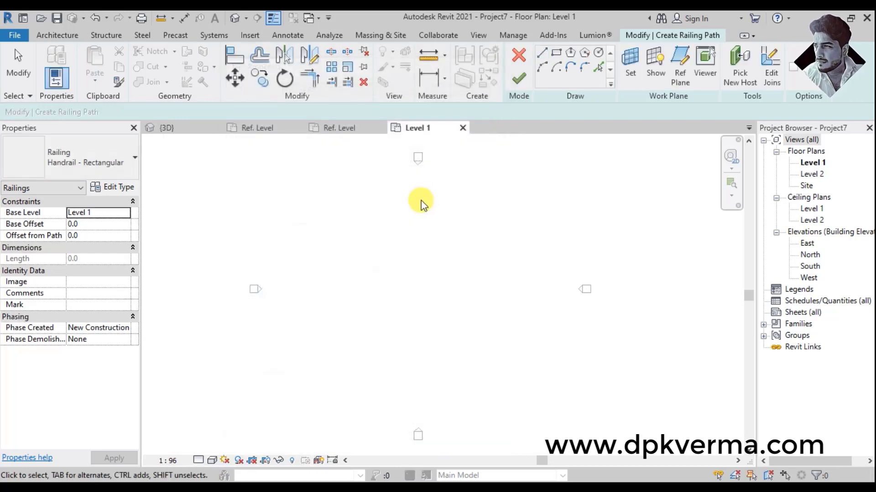
{"action": "left_click", "coordinate": [519, 58]}
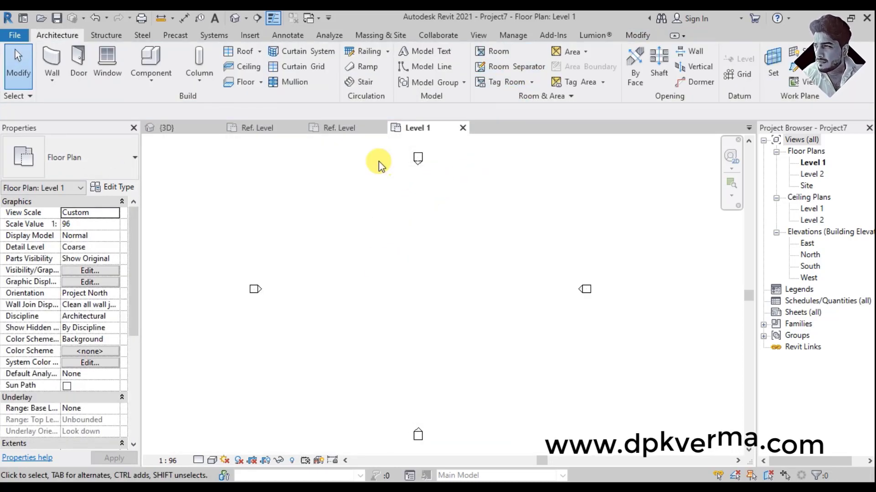
Load the baluster family from its 3D view into Project7 and close the family
{"action": "left_click", "coordinate": [200, 132]}
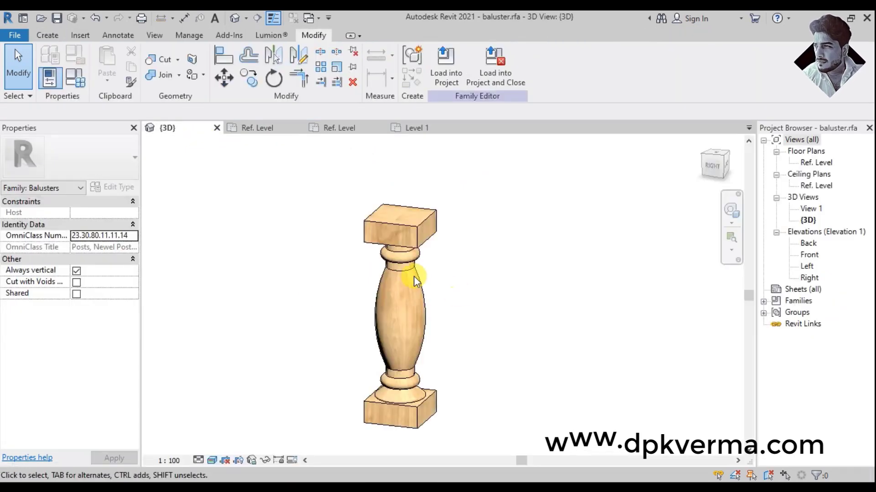
{"action": "left_click", "coordinate": [254, 132]}
{"action": "left_click", "coordinate": [192, 129]}
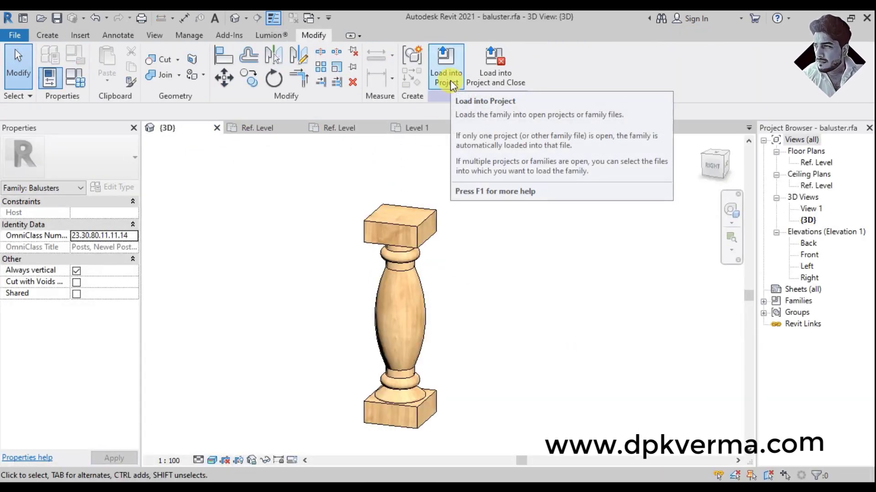
{"action": "left_click", "coordinate": [479, 83]}
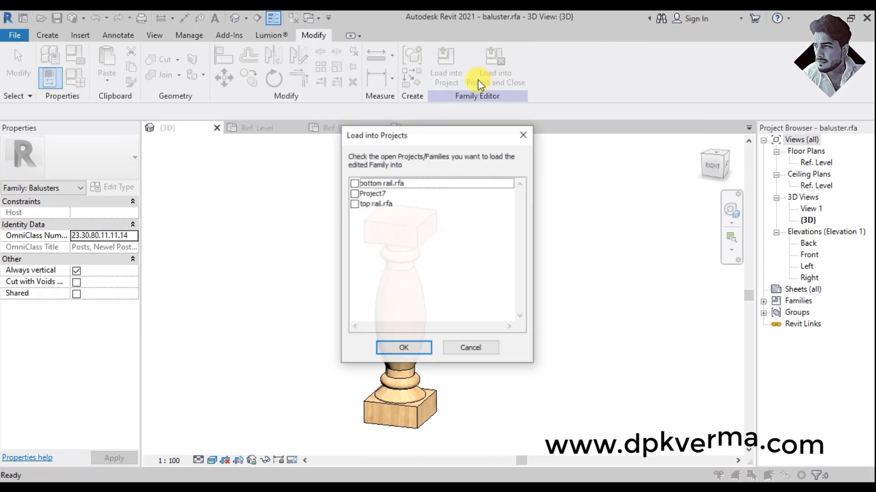
{"action": "left_click", "coordinate": [354, 194]}
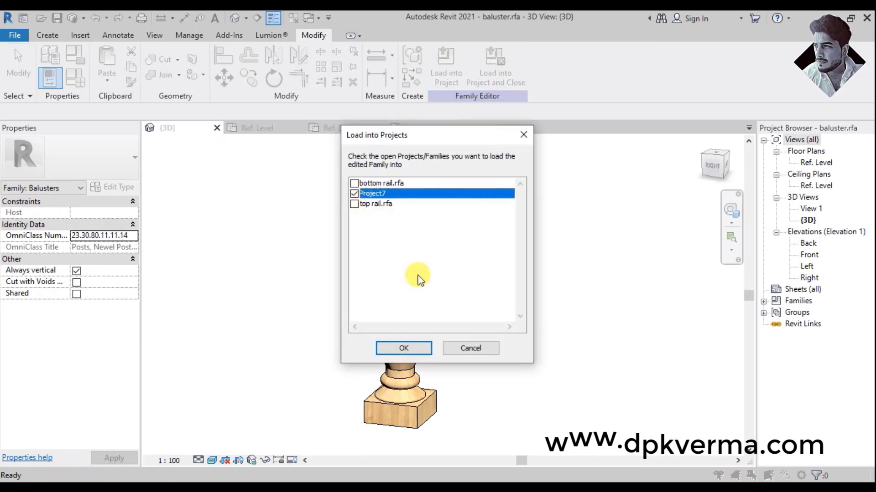
{"action": "left_click", "coordinate": [403, 348]}
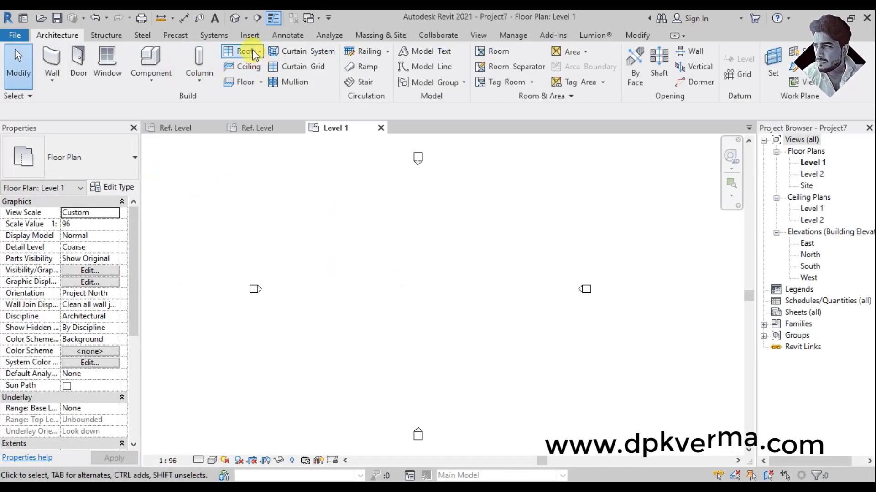
Load bottom rail.rfa, top rail.rfa and baluster.rfa from the Desktop into Project7
{"action": "left_click", "coordinate": [248, 37]}
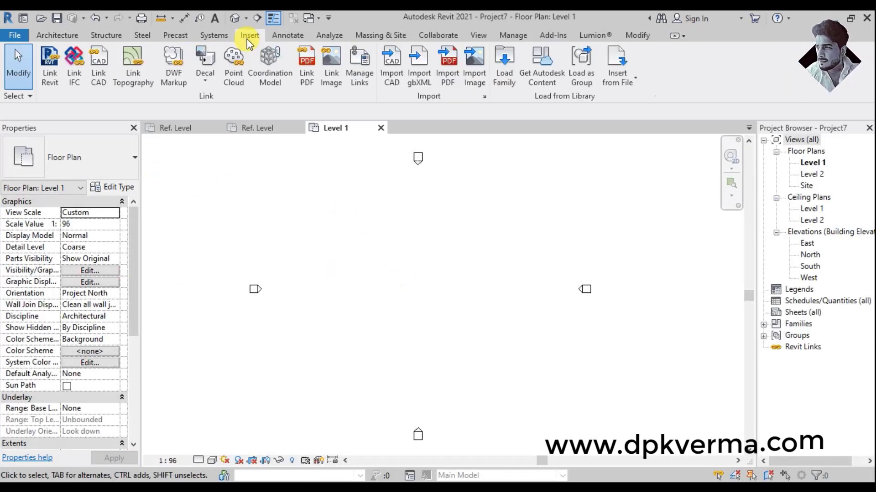
{"action": "left_click", "coordinate": [496, 84]}
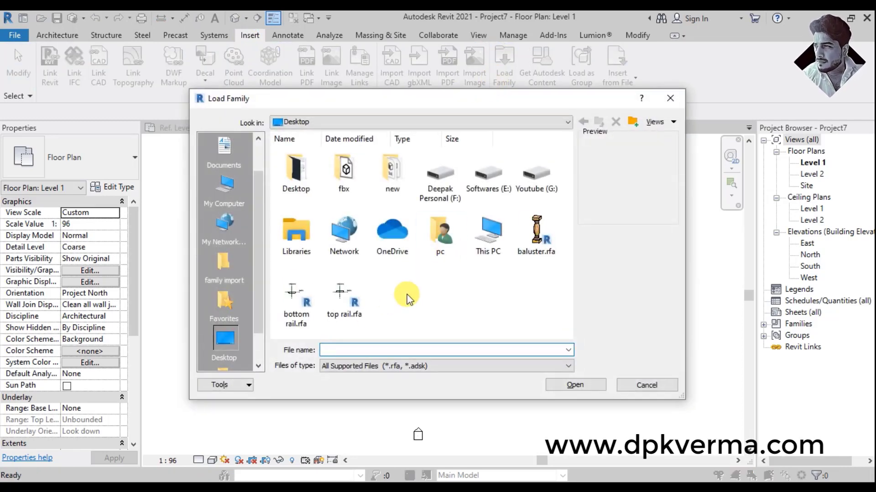
{"action": "left_click_drag", "start_coordinate": [407, 298], "coordinate": [292, 315]}
{"action": "left_click", "coordinate": [547, 246], "text": "ctrl"}
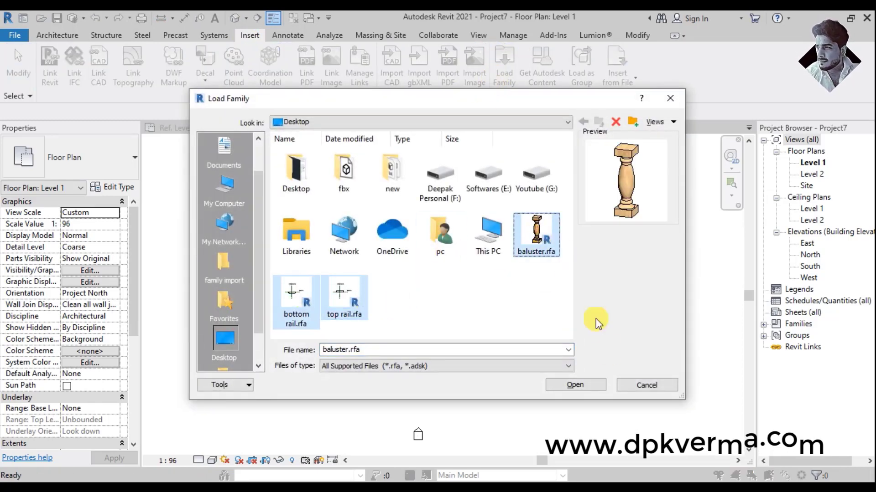
{"action": "left_click", "coordinate": [573, 386]}
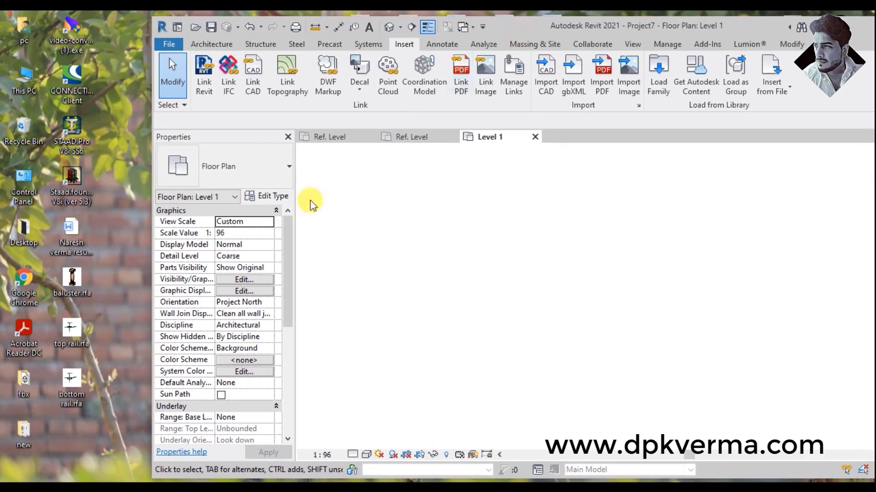
{"action": "mouse_move", "coordinate": [118, 275]}
{"action": "left_mouse_down"}
{"action": "mouse_move", "coordinate": [81, 355]}
{"action": "mouse_move", "coordinate": [86, 336]}
{"action": "mouse_move", "coordinate": [532, 289]}
{"action": "left_mouse_up"}
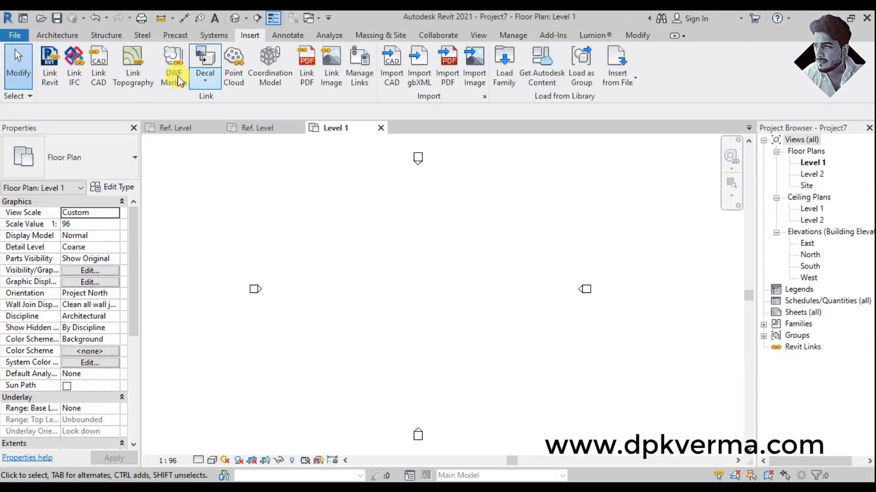
{"action": "left_click", "coordinate": [60, 35]}
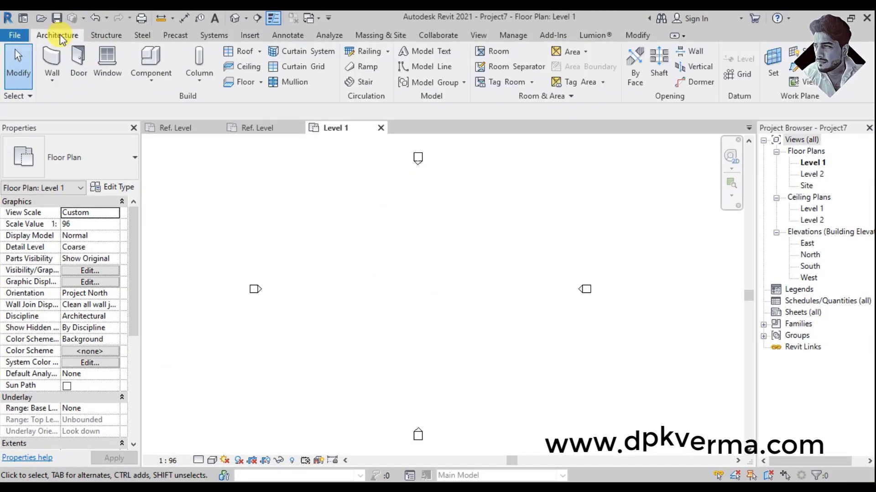
Start a railing and duplicate the Guardrail - Pipe type as 'my rail'
{"action": "left_click", "coordinate": [366, 57]}
{"action": "left_click", "coordinate": [78, 157]}
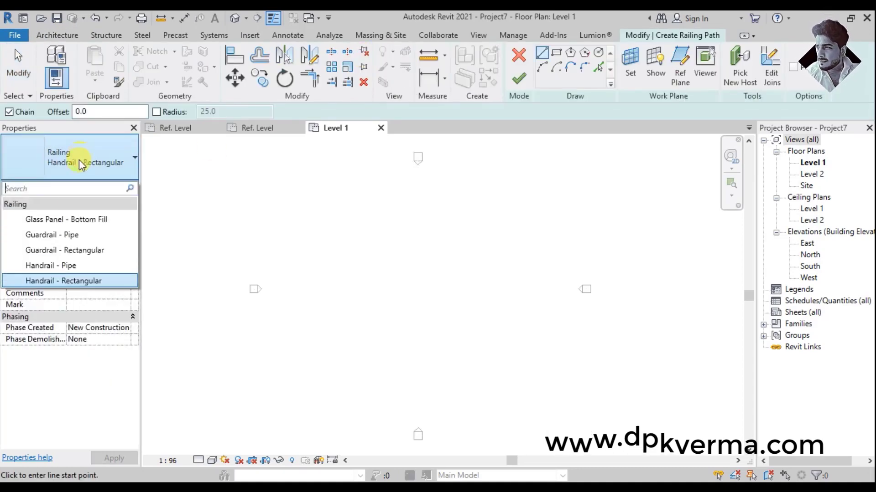
{"action": "left_click", "coordinate": [74, 235]}
{"action": "left_click", "coordinate": [114, 187]}
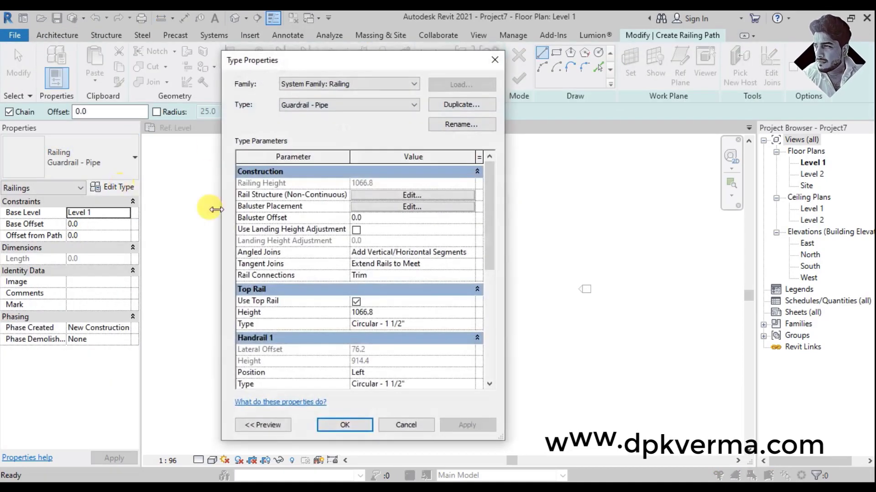
{"action": "left_click", "coordinate": [457, 106]}
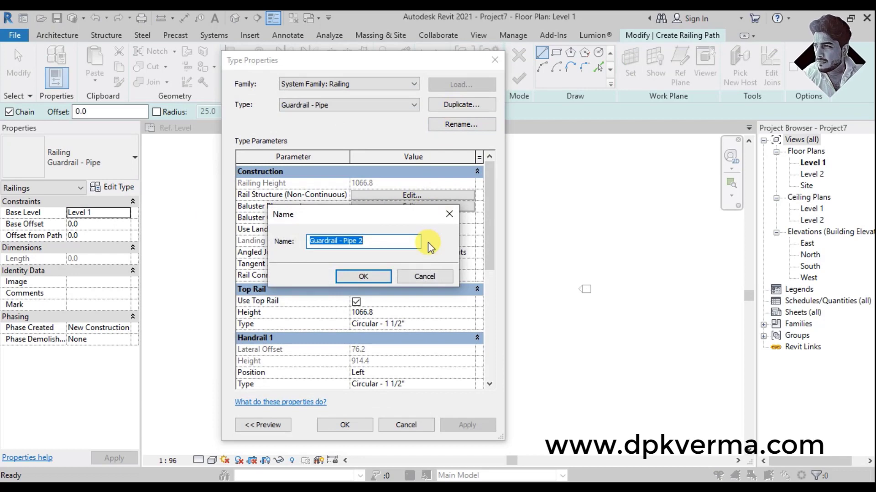
{"action": "type", "text": "my rail"}
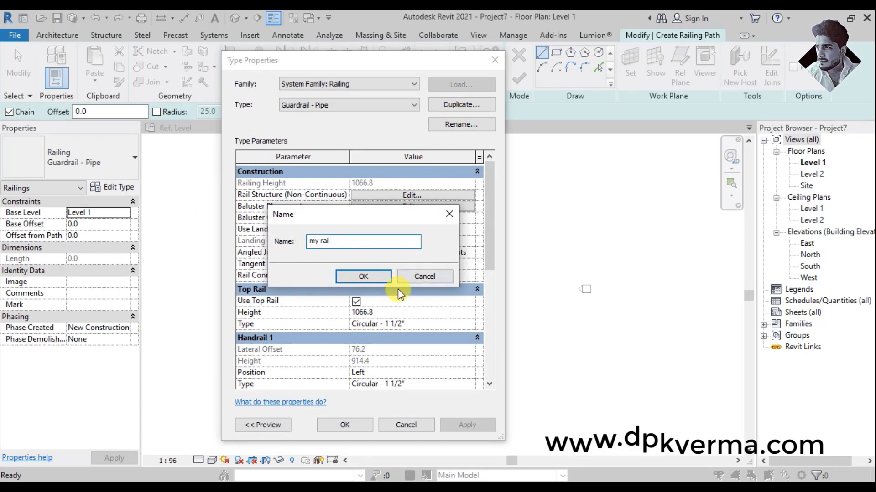
{"action": "left_click", "coordinate": [370, 279]}
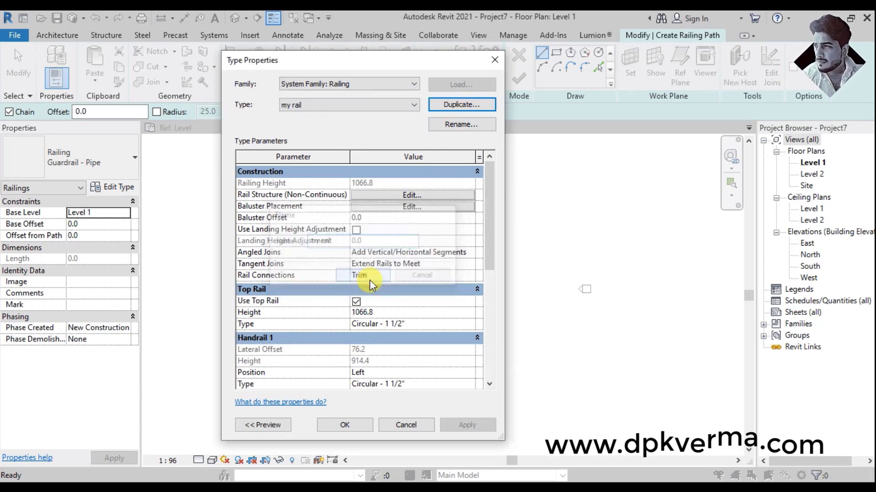
{"action": "left_click", "coordinate": [404, 197]}
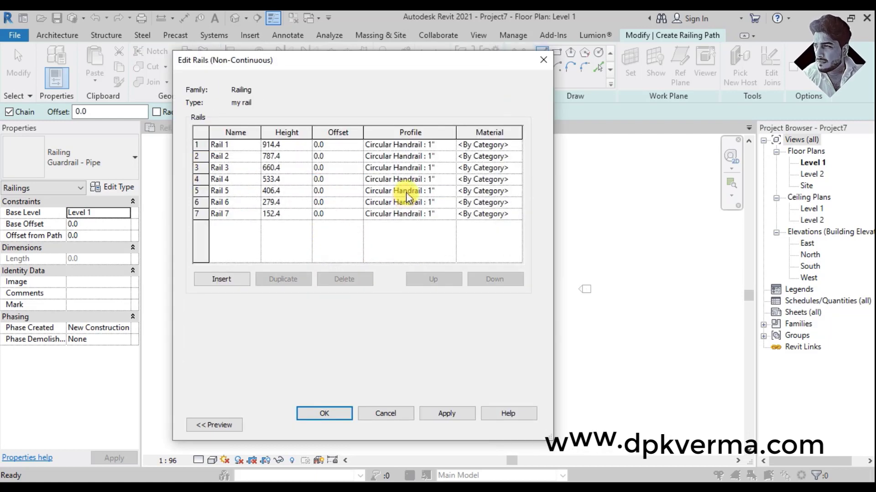
Replace the seven default rails with two rails named Top Rail and Bottom rail
{"action": "left_click", "coordinate": [255, 141]}
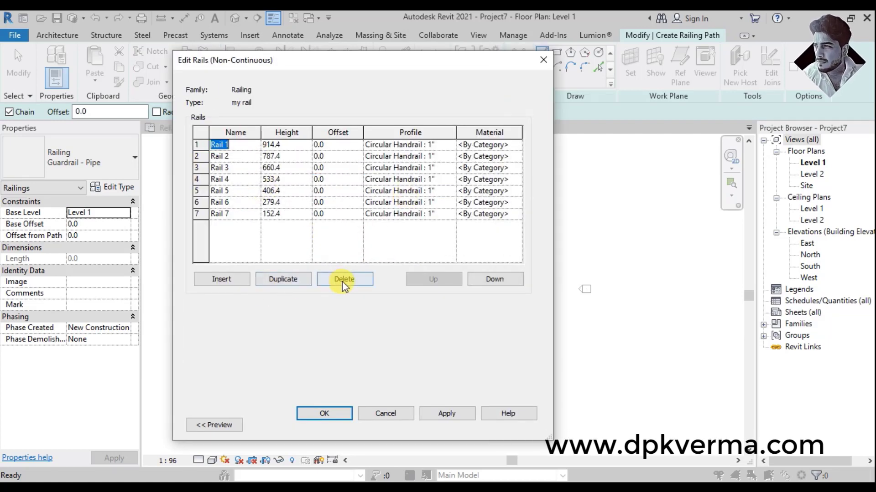
{"action": "triple_click", "coordinate": [342, 279]}
{"action": "left_click", "coordinate": [342, 279]}
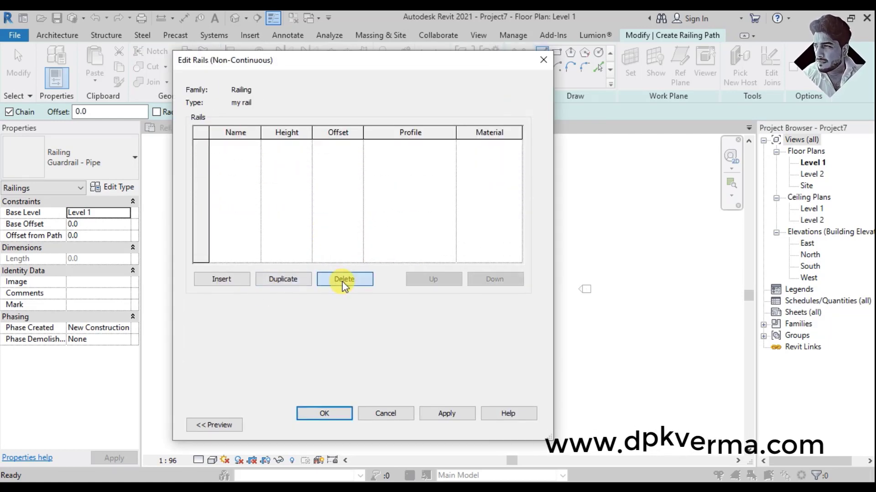
{"action": "double_click", "coordinate": [237, 286]}
{"action": "left_click", "coordinate": [255, 145]}
{"action": "type", "text": "Top"}
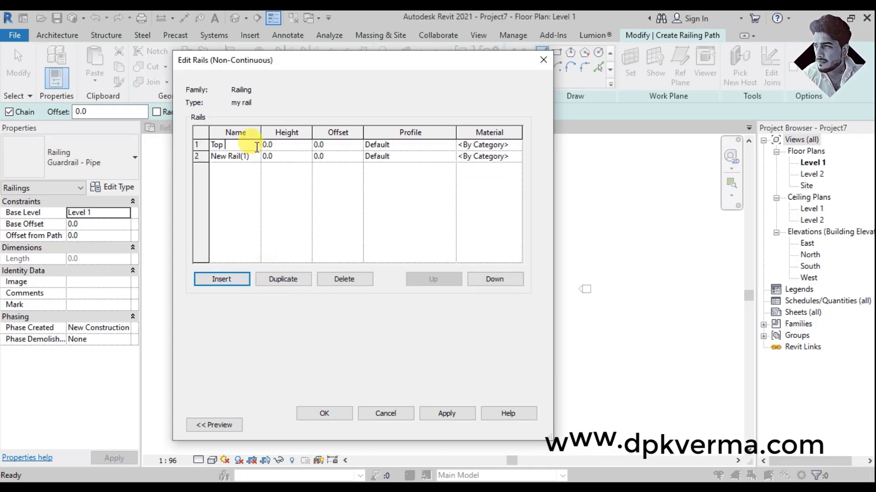
{"action": "type", "text": "Rail"}
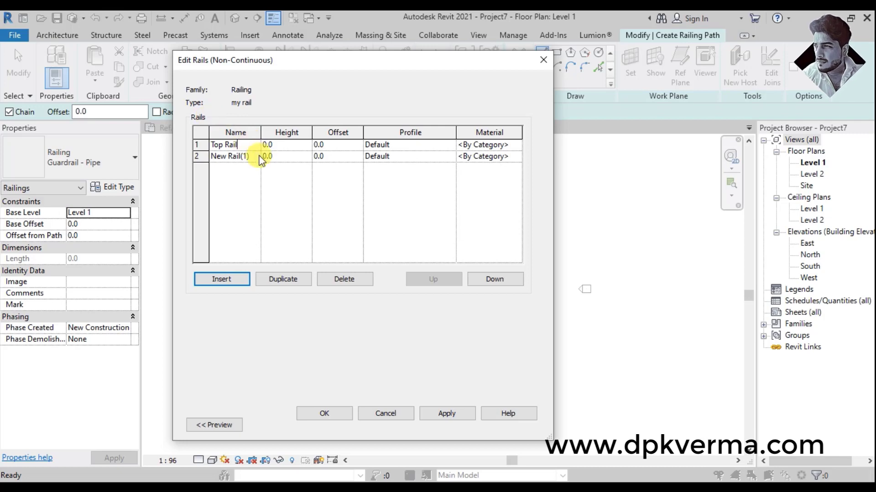
{"action": "left_click", "coordinate": [258, 157]}
{"action": "type", "text": "Bottom"}
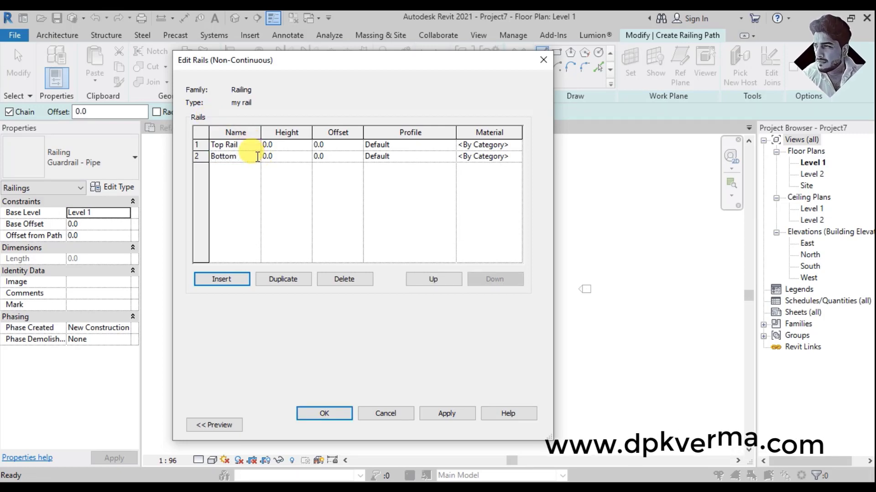
{"action": "type", "text": "Arai"}
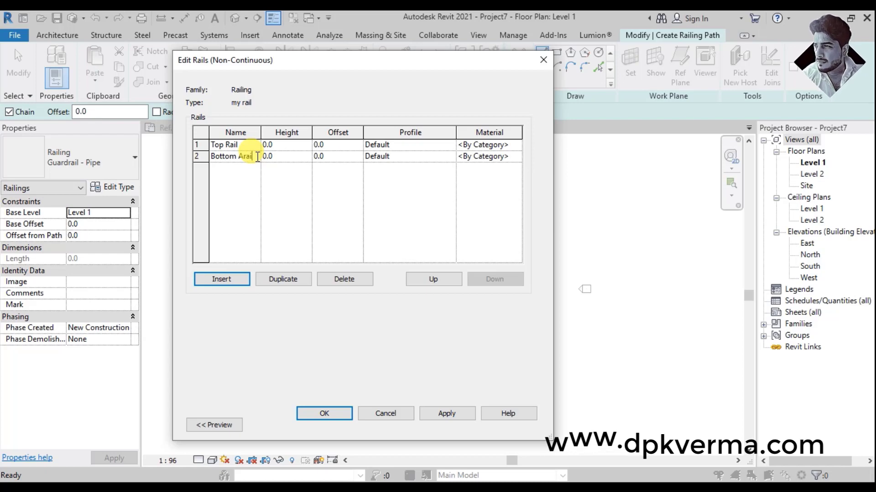
{"action": "key", "text": "BackSpace"}
{"action": "key", "text": "BackSpace"}
{"action": "key", "text": "BackSpace"}
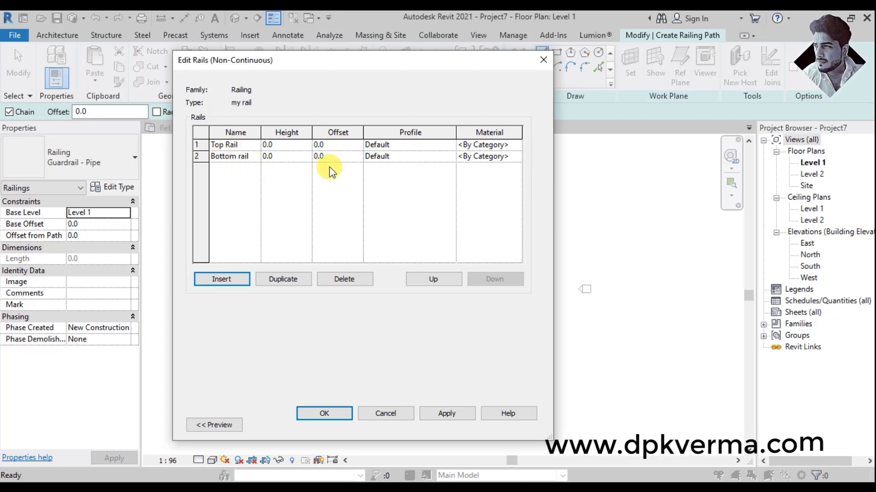
Assign the top rail and bottom rail profiles to their matching rails
{"action": "left_click", "coordinate": [409, 146]}
{"action": "left_click", "coordinate": [449, 145]}
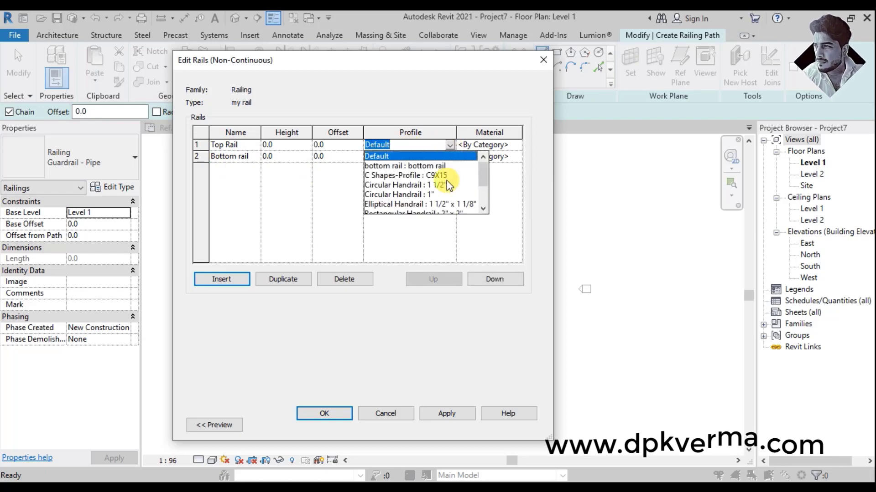
{"action": "scroll", "coordinate": [453, 191], "scroll_direction": "down", "scroll_amount": 2}
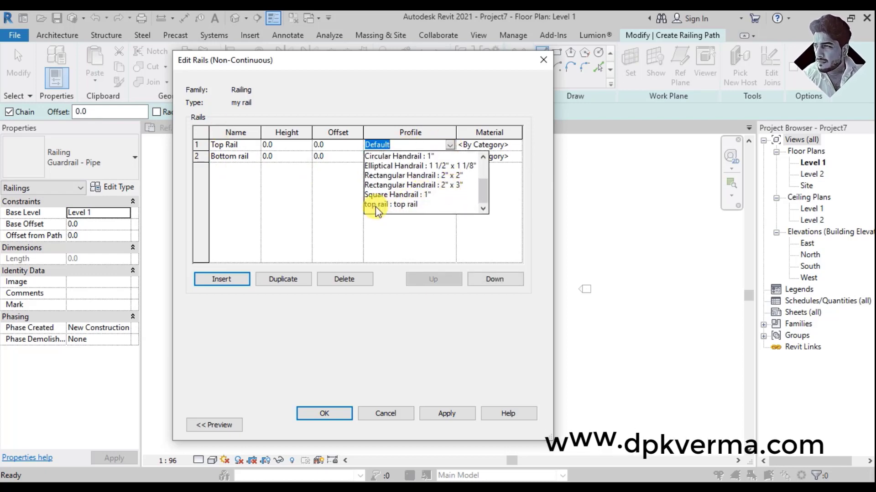
{"action": "left_click", "coordinate": [405, 205]}
{"action": "left_click", "coordinate": [428, 157]}
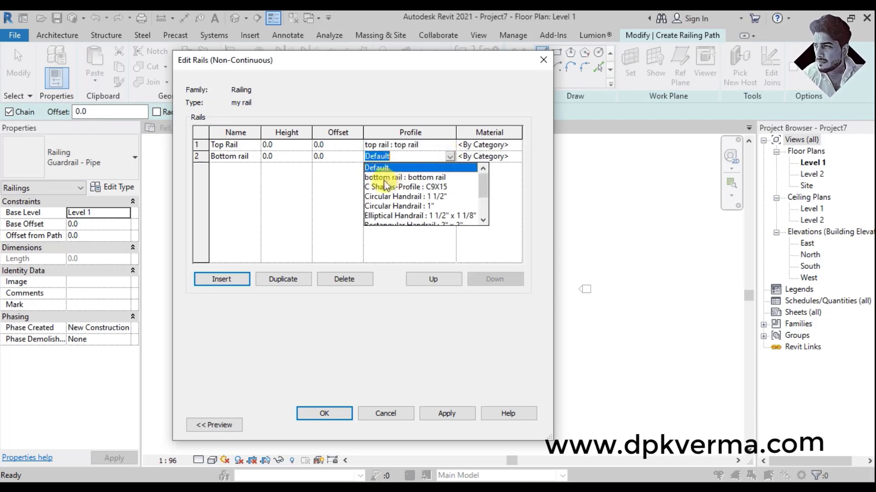
{"action": "left_click", "coordinate": [398, 178]}
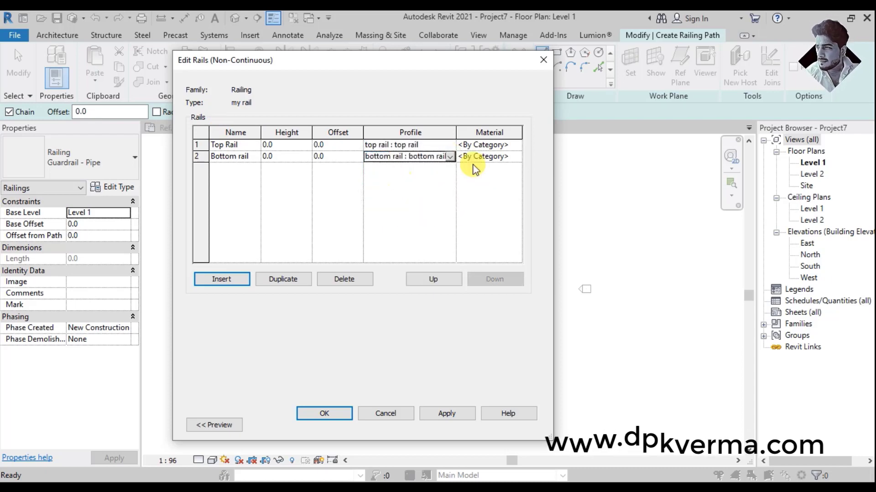
Make both rails wood and set Top Rail's height to 750
{"action": "left_click", "coordinate": [516, 144]}
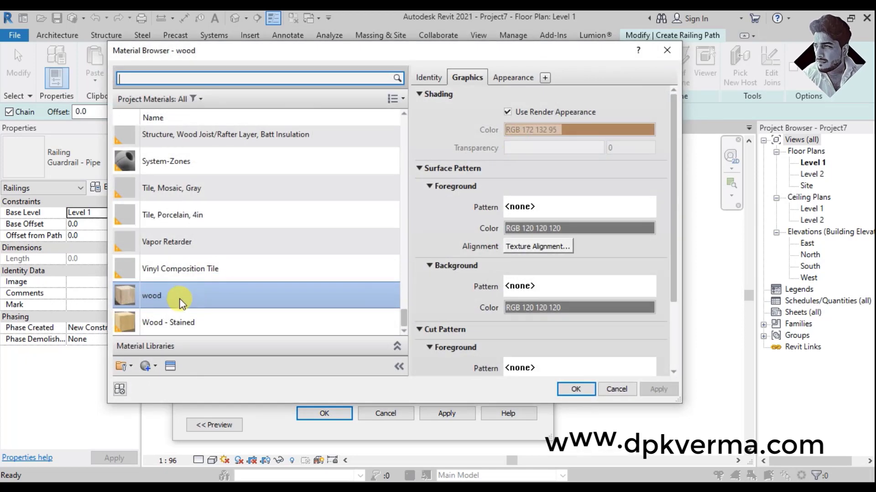
{"action": "left_click", "coordinate": [575, 389]}
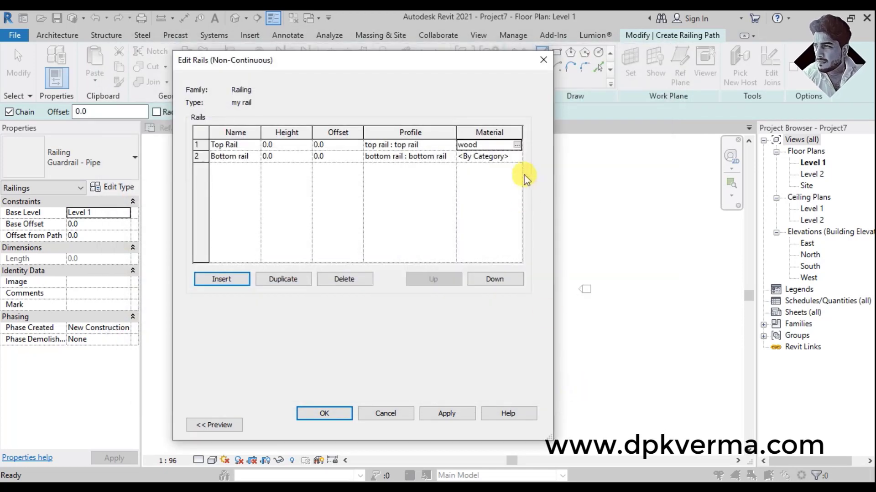
{"action": "left_click", "coordinate": [510, 156]}
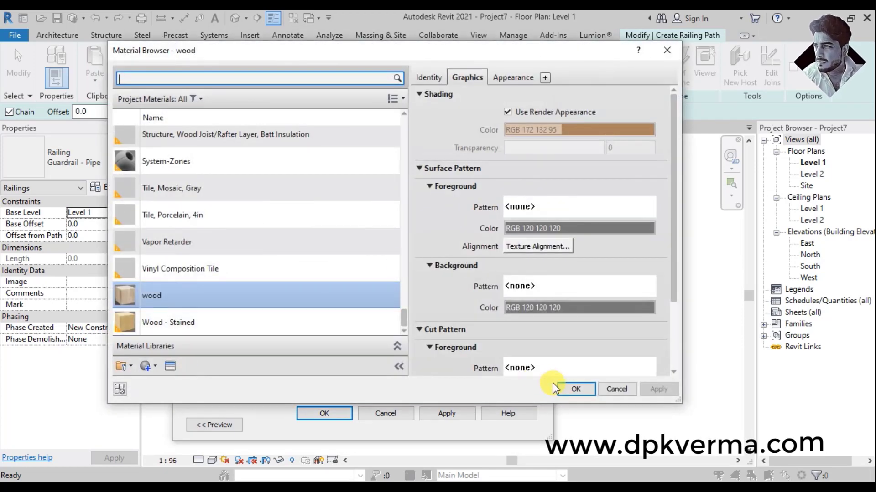
{"action": "left_click", "coordinate": [557, 389]}
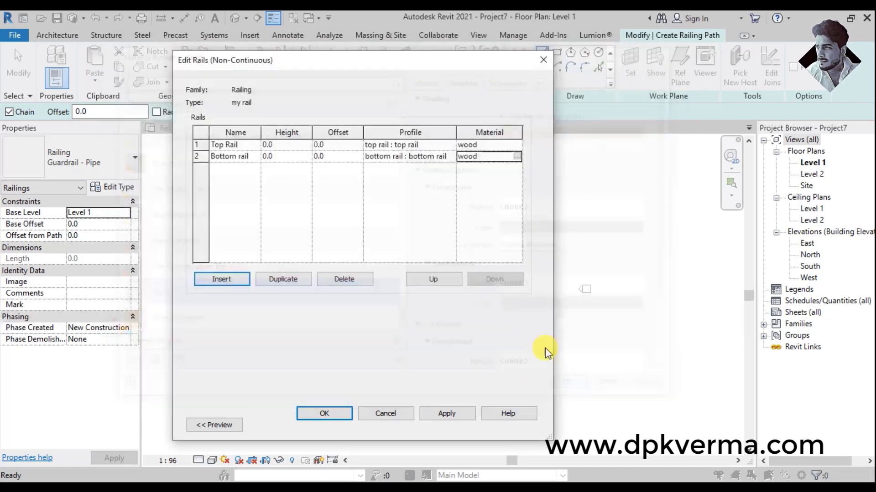
{"action": "left_click", "coordinate": [290, 145]}
{"action": "type", "text": "75"}
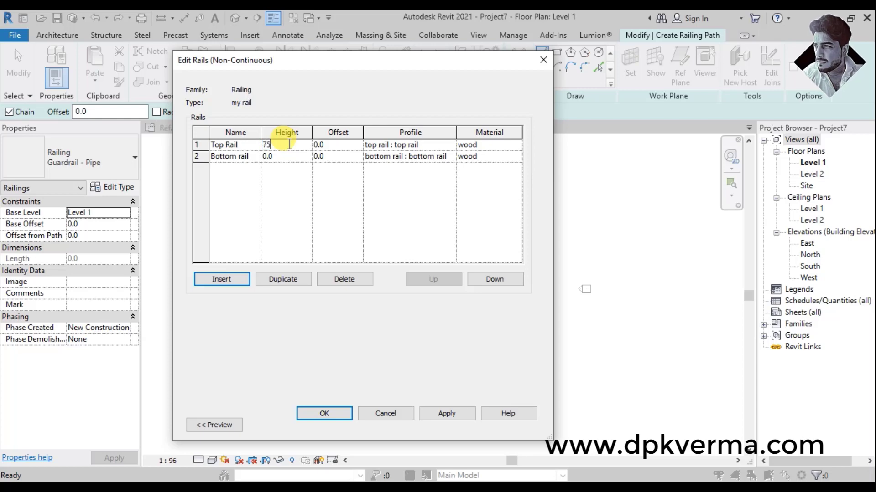
{"action": "type", "text": "0"}
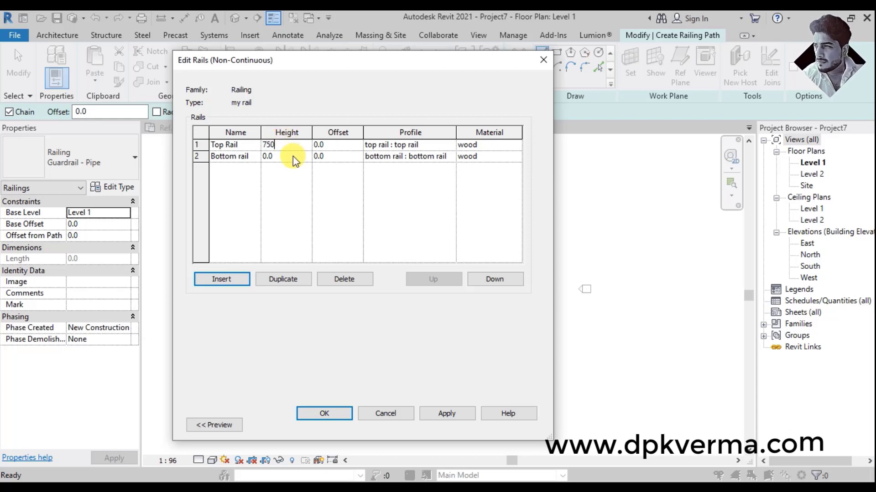
{"action": "left_click", "coordinate": [334, 417]}
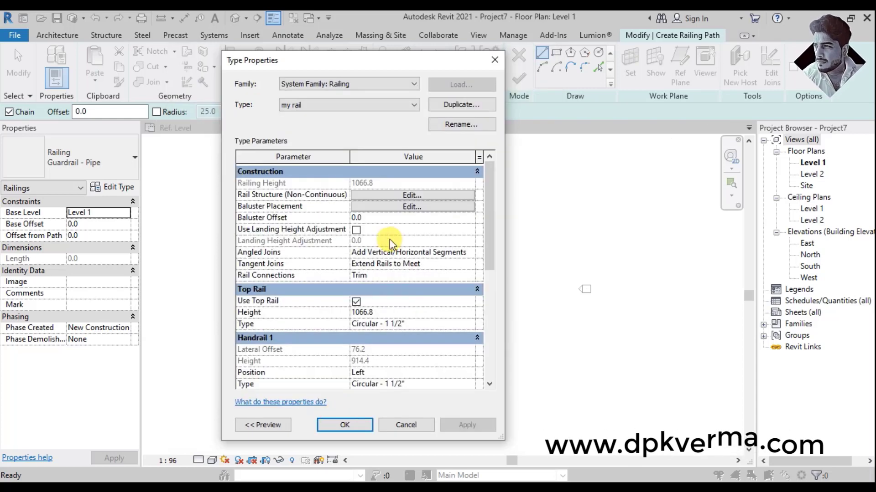
Use the baluster : baluster family for the main-pattern regular balusters
{"action": "left_click", "coordinate": [412, 207]}
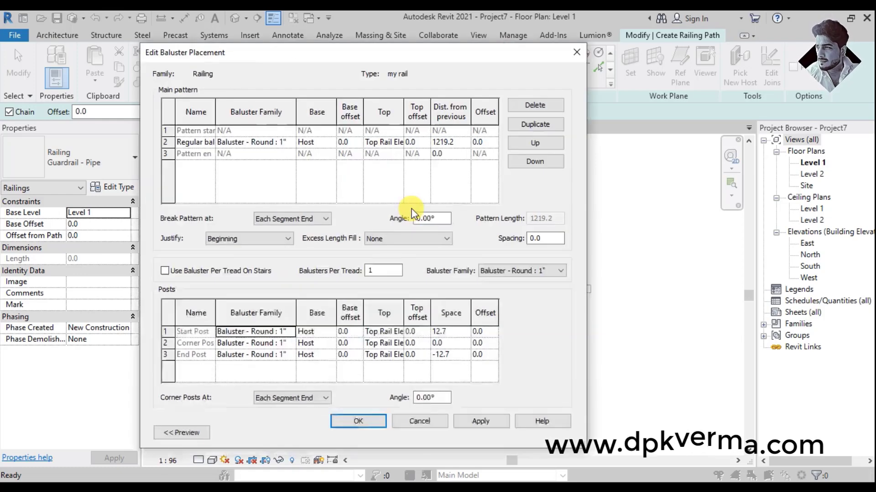
{"action": "left_click", "coordinate": [258, 142]}
{"action": "left_click", "coordinate": [289, 142]}
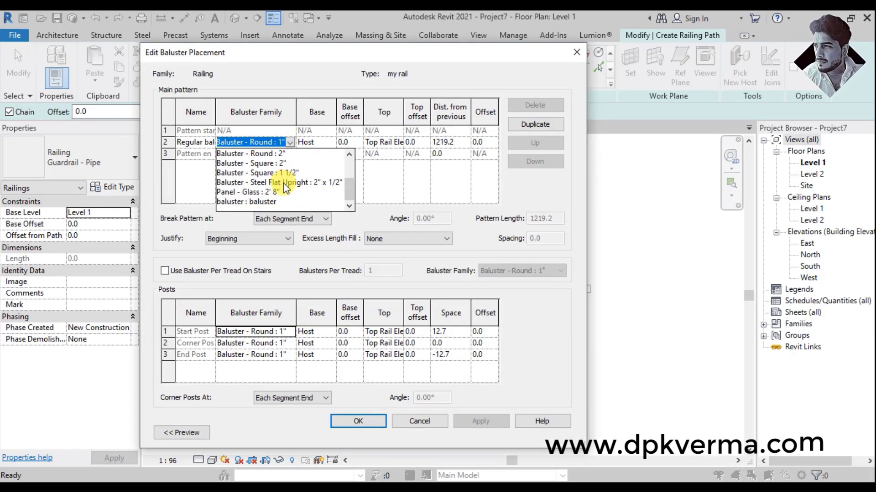
{"action": "left_click", "coordinate": [263, 202]}
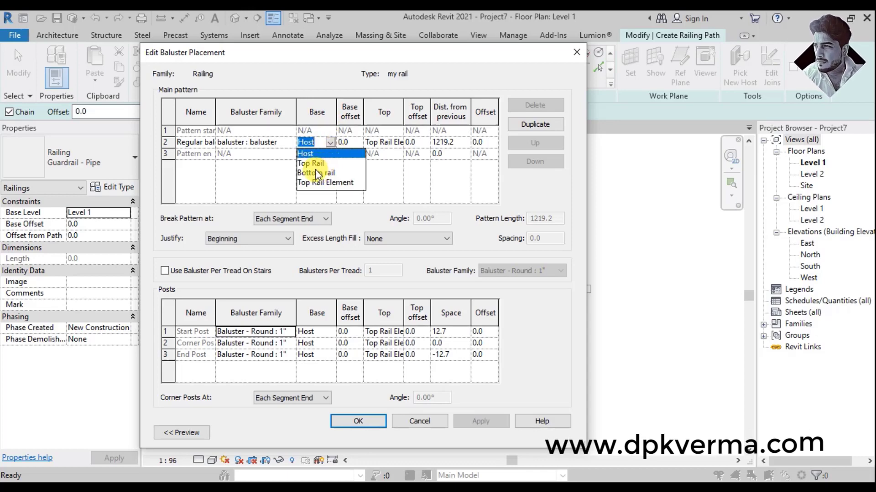
Run regular balusters from Bottom rail to Top Rail, 400 apart, Spread Pattern To Fit
{"action": "left_click", "coordinate": [315, 172]}
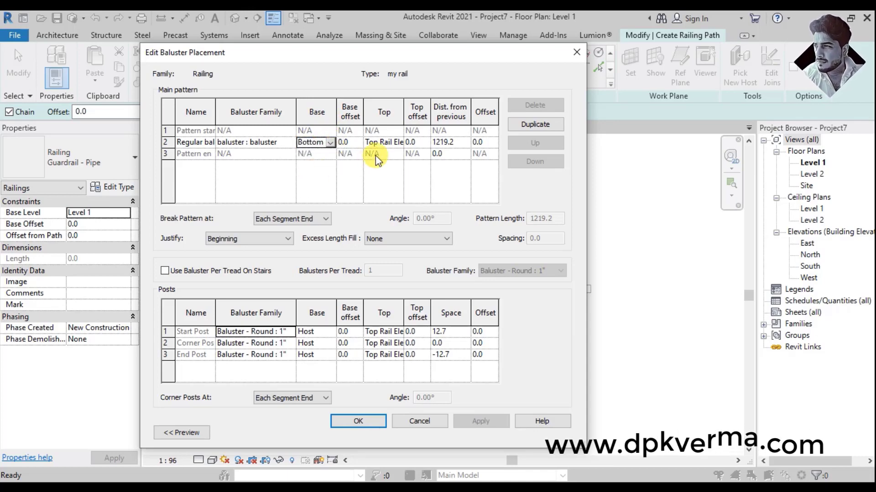
{"action": "left_click", "coordinate": [396, 142]}
{"action": "left_click", "coordinate": [381, 164]}
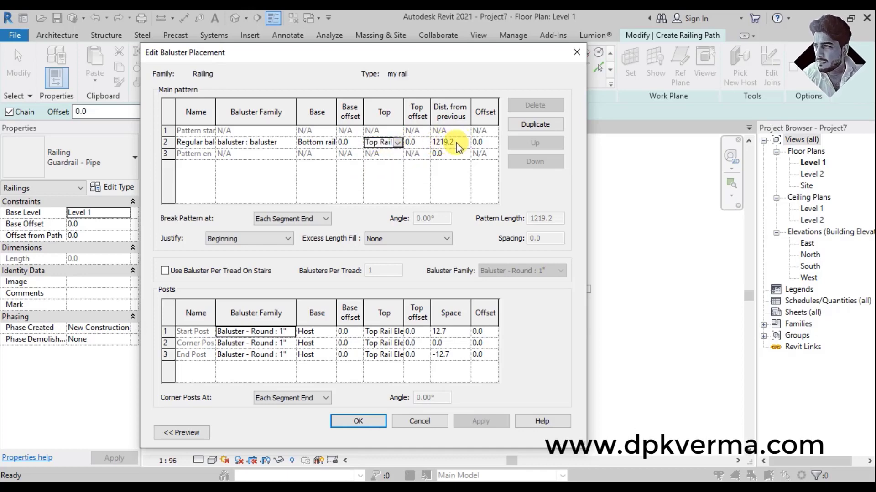
{"action": "left_click", "coordinate": [434, 142]}
{"action": "type", "text": "400"}
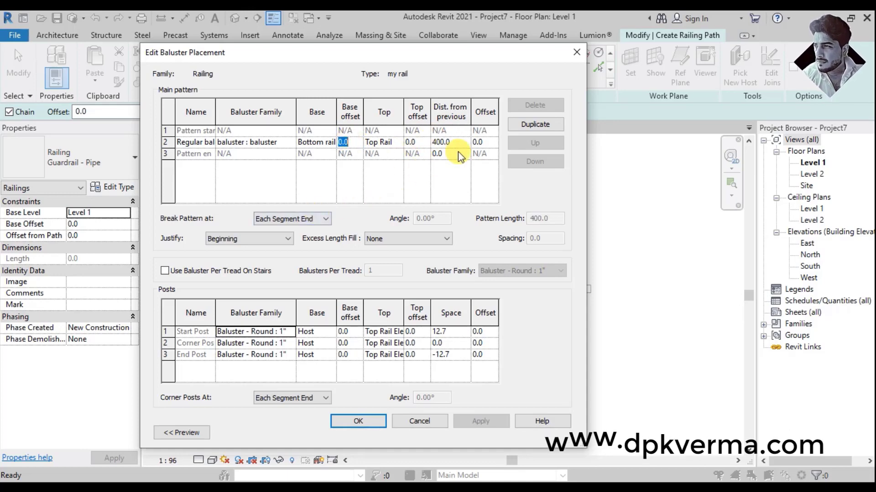
{"action": "left_click", "coordinate": [253, 239]}
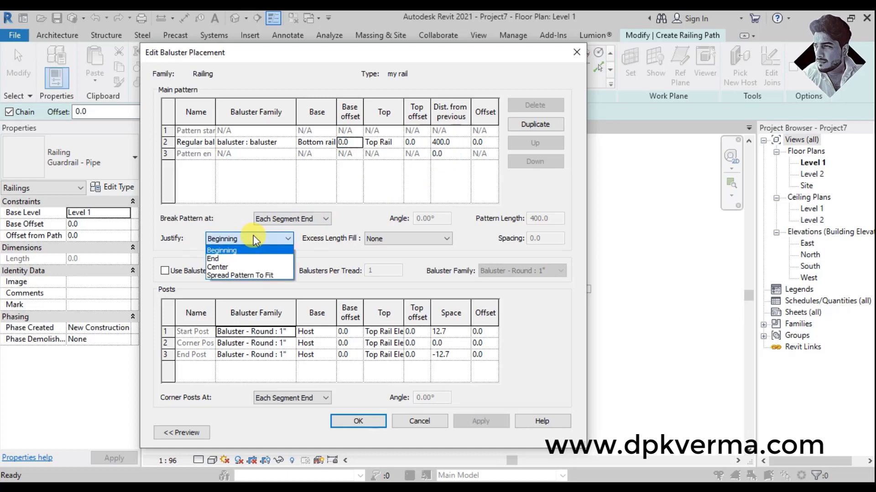
{"action": "left_click", "coordinate": [243, 275]}
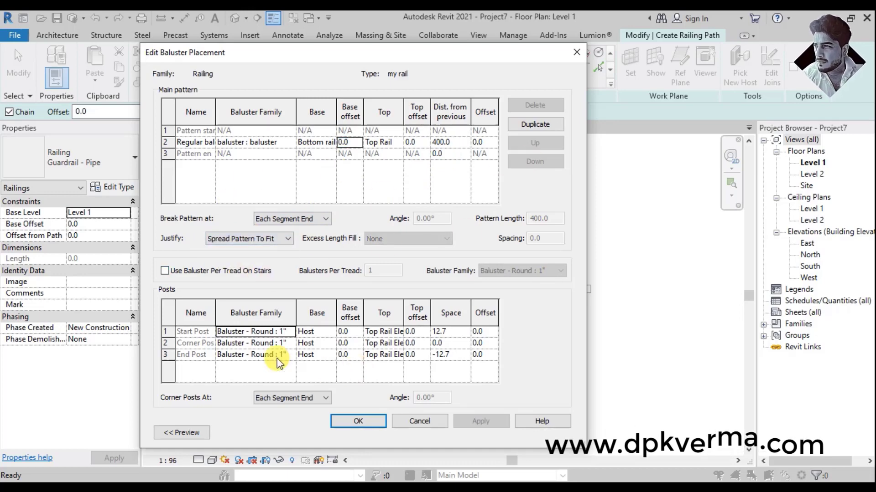
Use the baluster family for the start, corner and end posts
{"action": "left_click", "coordinate": [290, 337]}
{"action": "scroll", "coordinate": [282, 370], "scroll_direction": "down", "scroll_amount": 2}
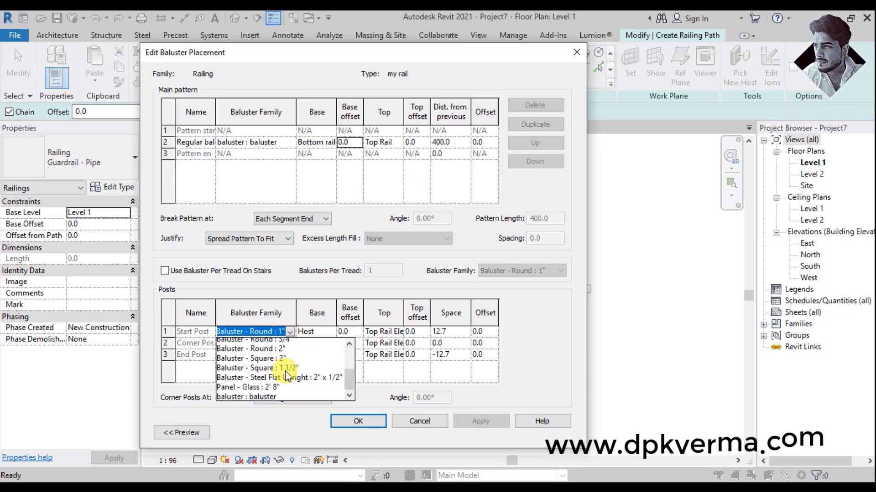
{"action": "left_click", "coordinate": [248, 392]}
{"action": "left_click", "coordinate": [290, 343]}
{"action": "scroll", "coordinate": [264, 373], "scroll_direction": "down", "scroll_amount": 2}
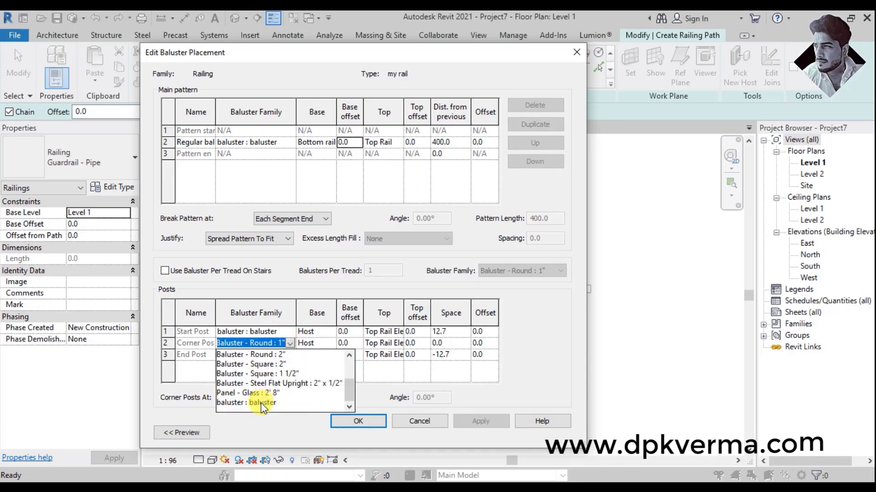
{"action": "left_click", "coordinate": [265, 401]}
{"action": "left_click", "coordinate": [290, 354]}
{"action": "scroll", "coordinate": [278, 387], "scroll_direction": "down", "scroll_amount": 2}
{"action": "left_click", "coordinate": [262, 411]}
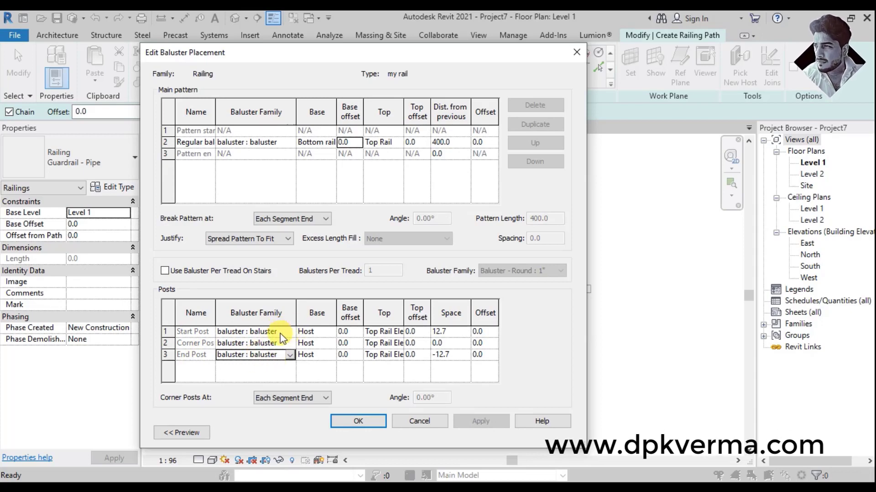
Run all three posts from Bottom rail to Top Rail and confirm the placement
{"action": "left_click", "coordinate": [334, 332]}
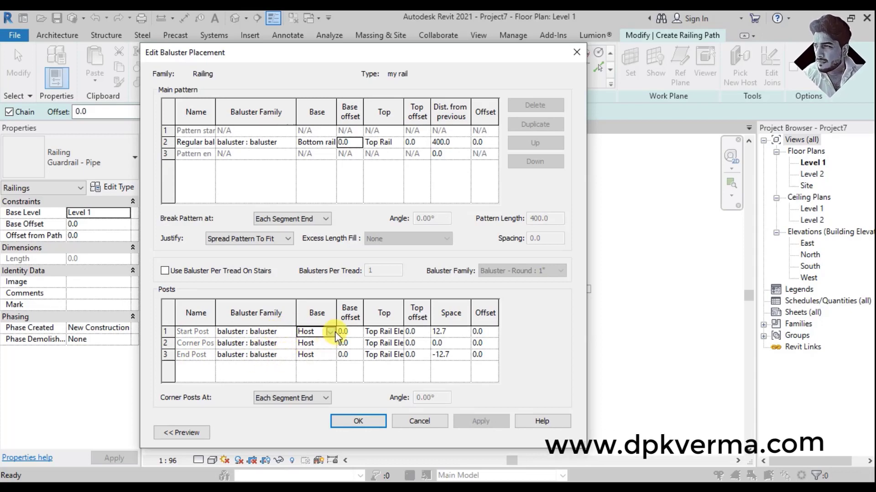
{"action": "left_click", "coordinate": [316, 362]}
{"action": "left_click", "coordinate": [329, 344]}
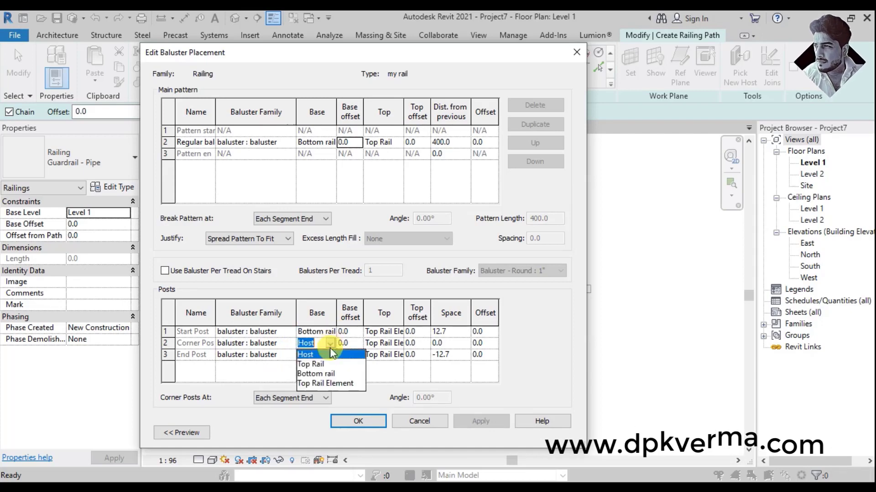
{"action": "left_click", "coordinate": [332, 355]}
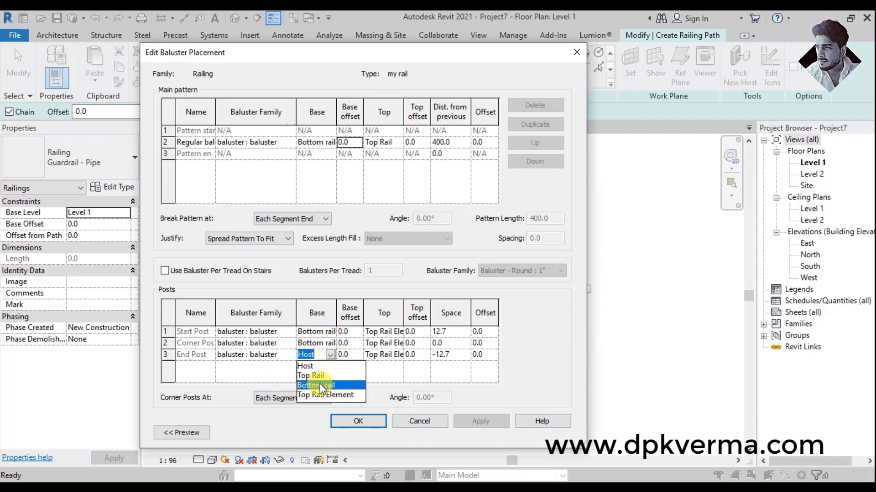
{"action": "left_click", "coordinate": [398, 332]}
{"action": "left_click", "coordinate": [378, 353]}
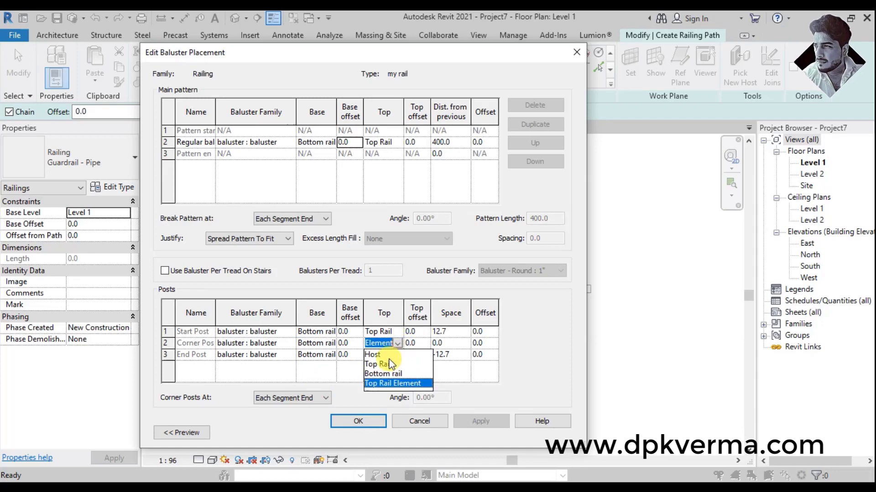
{"action": "left_click", "coordinate": [401, 358]}
{"action": "left_click", "coordinate": [385, 376]}
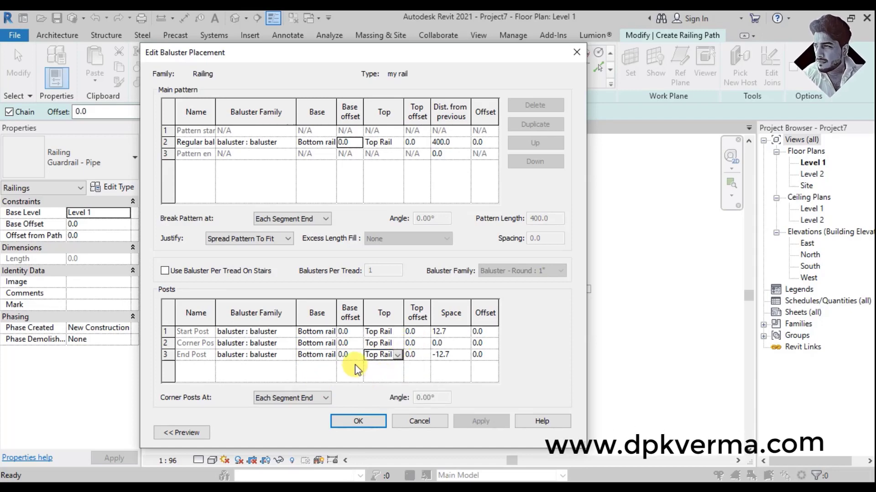
{"action": "left_click", "coordinate": [365, 419]}
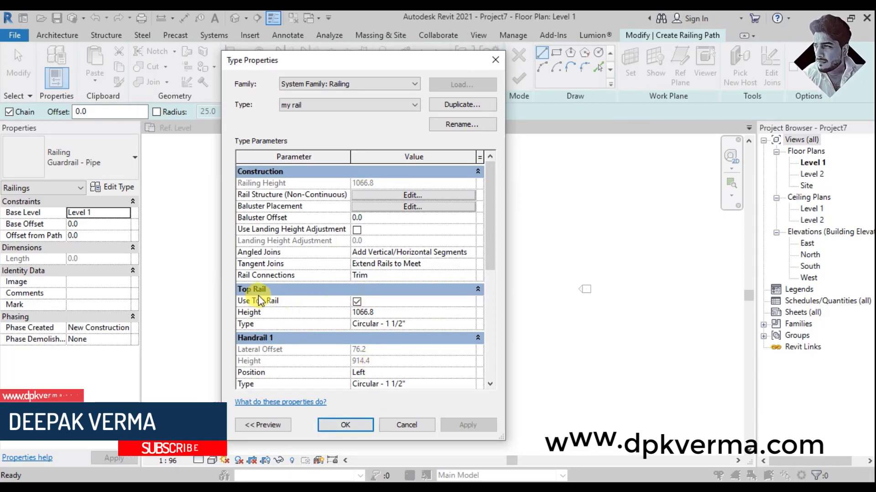
Clear Use Top Rail and set Handrail 1 Position to None for my rail
{"action": "left_click", "coordinate": [358, 302]}
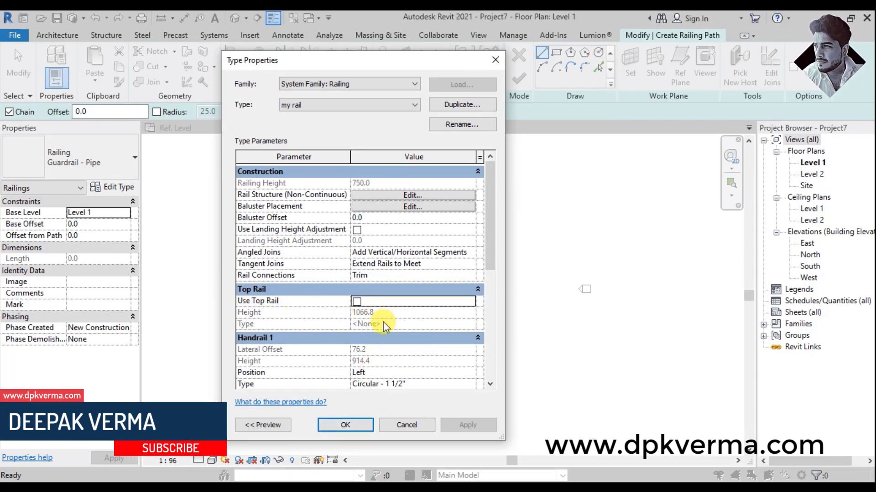
{"action": "scroll", "coordinate": [489, 292], "scroll_direction": "down", "scroll_amount": 1}
{"action": "scroll", "coordinate": [488, 288], "scroll_direction": "down", "scroll_amount": 2}
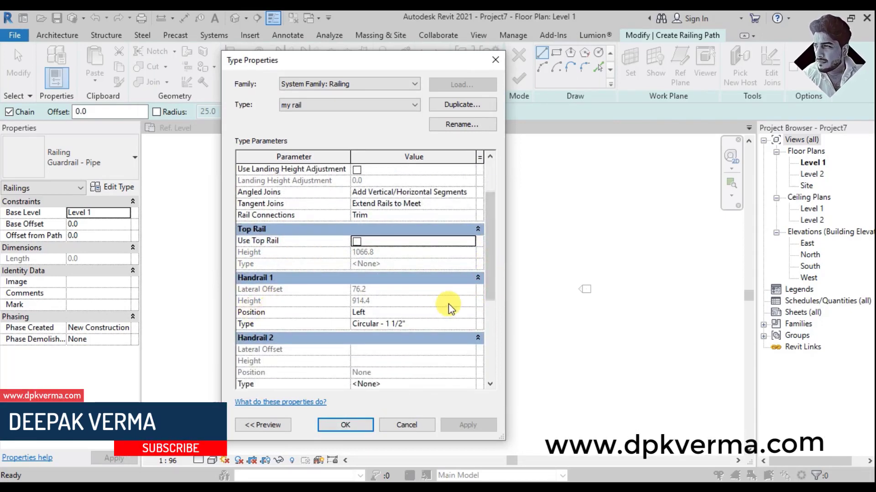
{"action": "left_click", "coordinate": [473, 313]}
{"action": "left_click", "coordinate": [394, 327]}
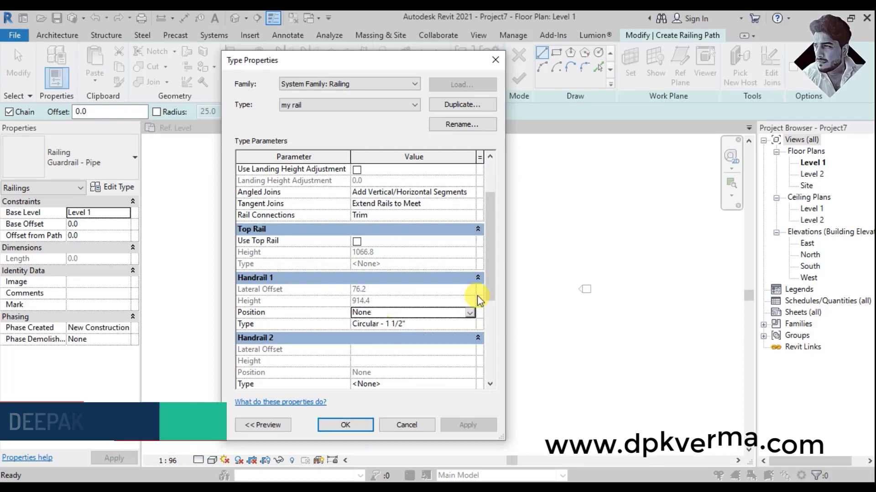
{"action": "scroll", "coordinate": [488, 286], "scroll_direction": "down", "scroll_amount": 1}
{"action": "mouse_move", "coordinate": [489, 286]}
{"action": "left_mouse_down"}
{"action": "mouse_move", "coordinate": [489, 385]}
{"action": "mouse_move", "coordinate": [486, 223]}
{"action": "left_mouse_up"}
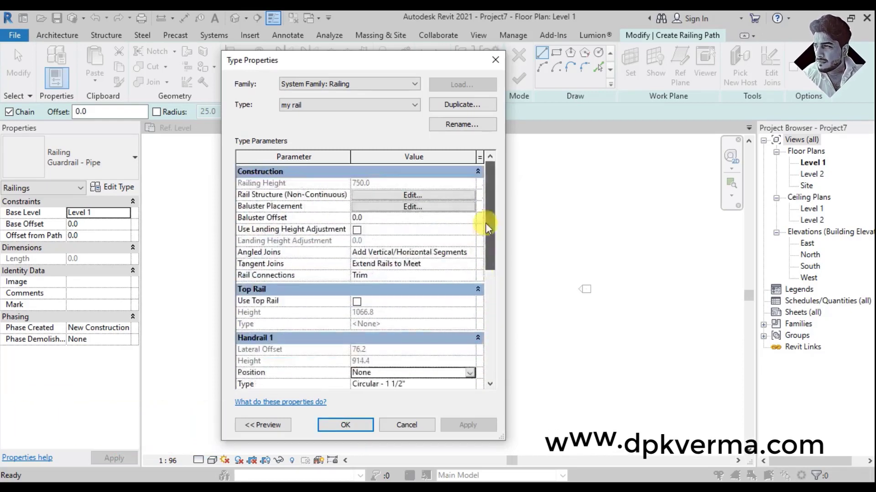
{"action": "left_click", "coordinate": [347, 425]}
Choose the my rail type, then sketch a straight run followed by the first arch
{"action": "left_click", "coordinate": [80, 157]}
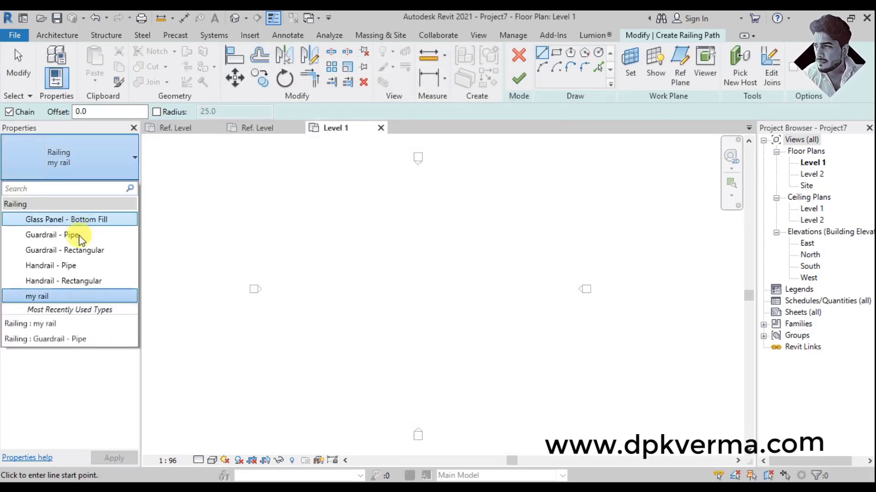
{"action": "left_click", "coordinate": [78, 169]}
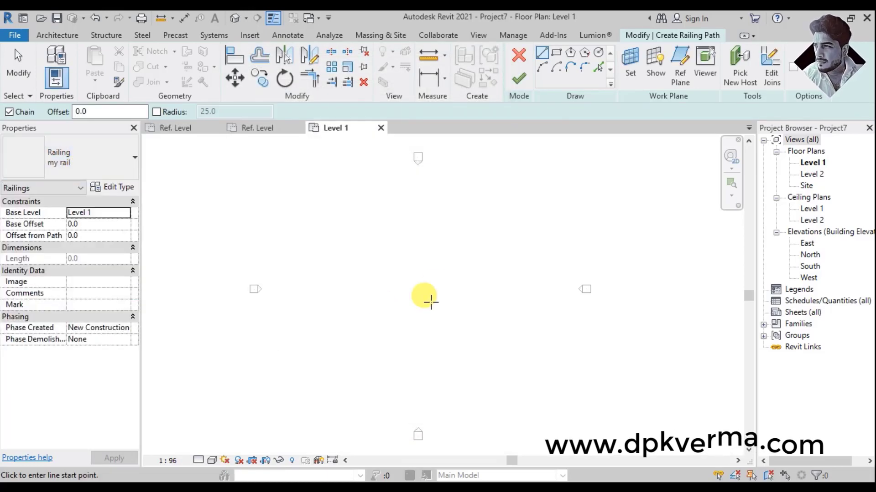
{"action": "left_click", "coordinate": [326, 287]}
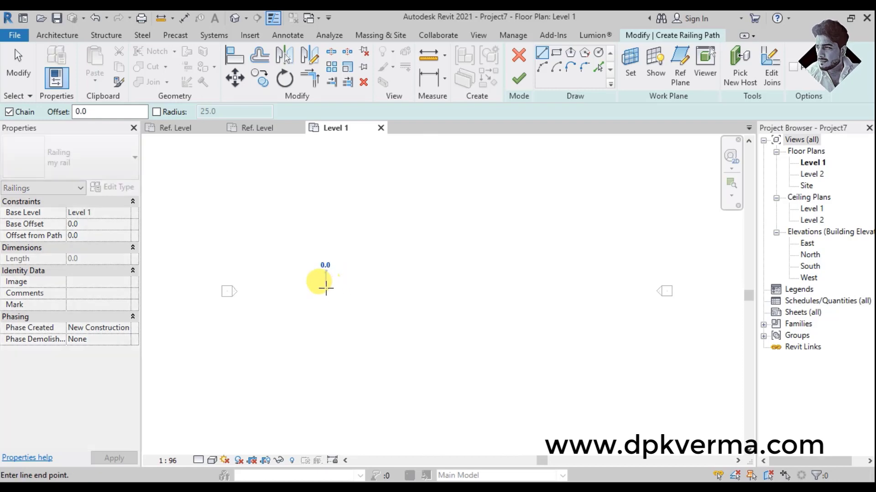
{"action": "left_click", "coordinate": [379, 288]}
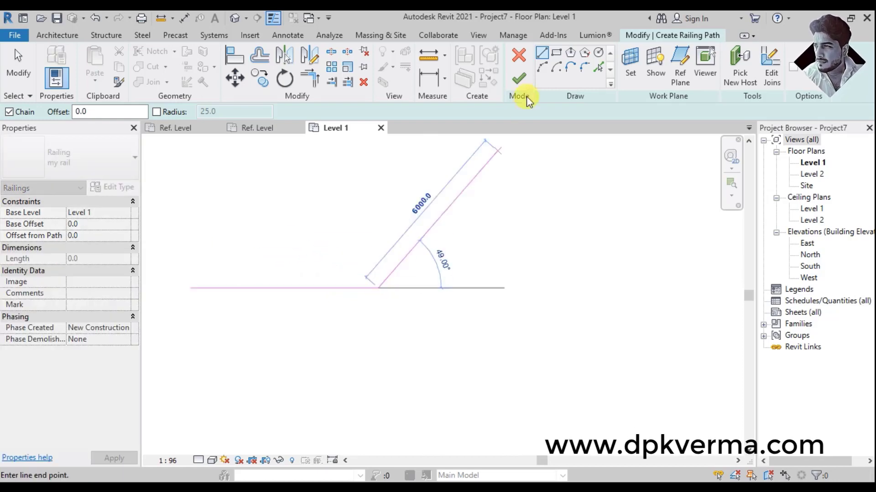
{"action": "left_click", "coordinate": [543, 67]}
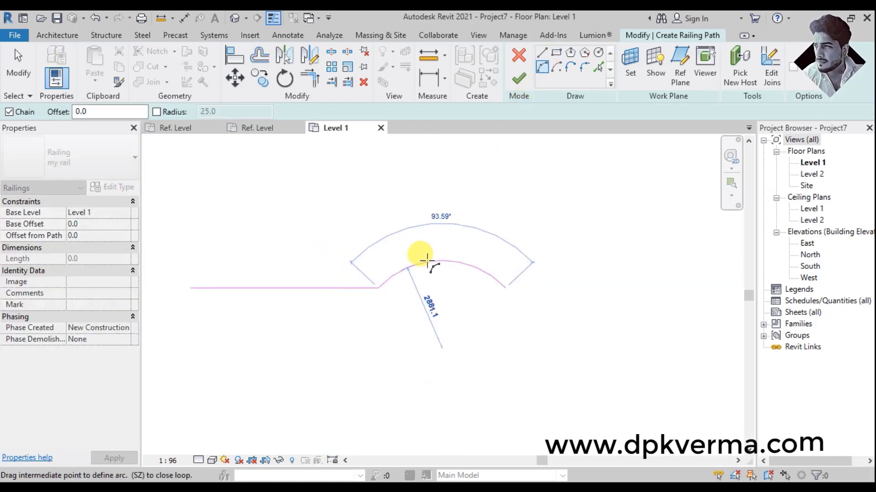
{"action": "left_click", "coordinate": [505, 287]}
{"action": "left_click", "coordinate": [429, 246]}
{"action": "scroll", "coordinate": [499, 293], "scroll_direction": "down", "scroll_amount": 2}
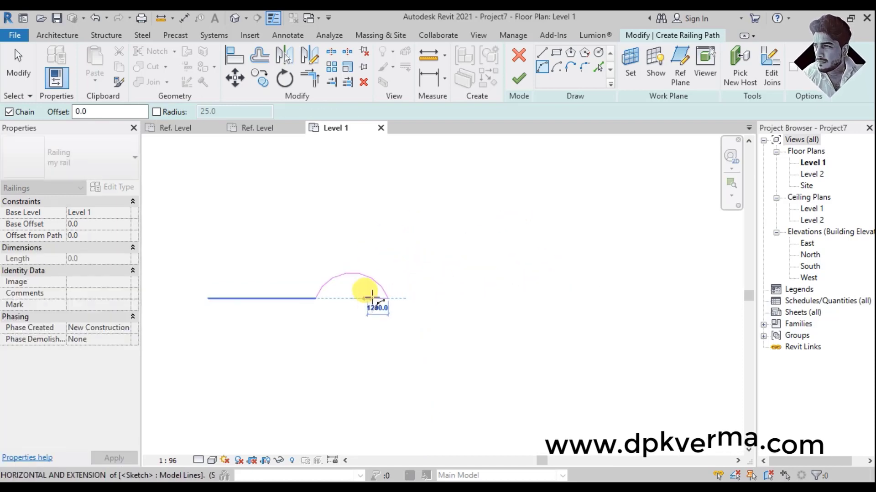
Add a straight run after the first arch, then the second arch, and end the chain
{"action": "left_click", "coordinate": [548, 52]}
{"action": "left_click", "coordinate": [456, 298]}
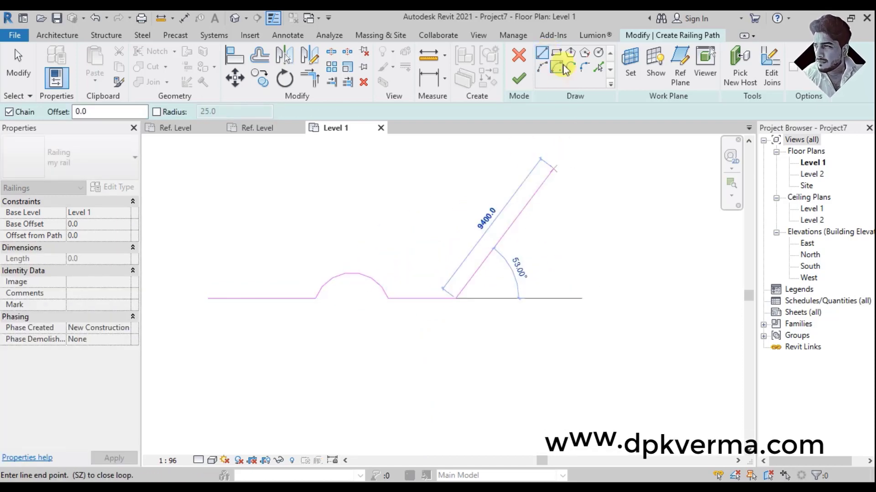
{"action": "left_click", "coordinate": [542, 67]}
{"action": "left_click", "coordinate": [549, 298]}
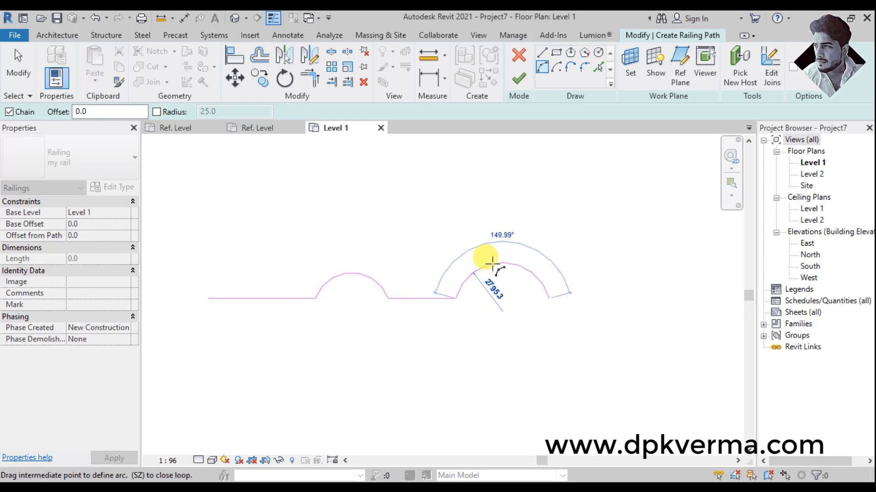
{"action": "left_click", "coordinate": [492, 263]}
{"action": "right_click", "coordinate": [557, 187]}
{"action": "left_click", "coordinate": [568, 193]}
{"action": "right_click", "coordinate": [568, 193]}
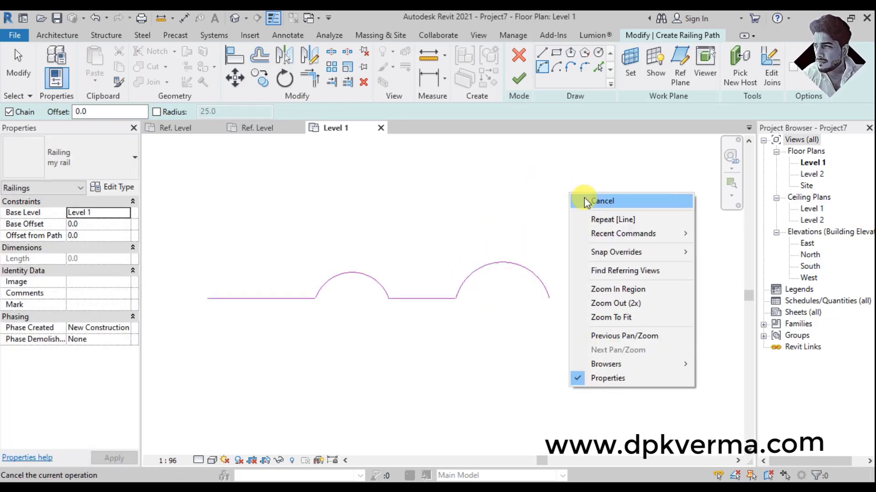
{"action": "left_click", "coordinate": [579, 200]}
Add a final straight run from the second arch's end and show the default 3D view
{"action": "left_click", "coordinate": [542, 52]}
{"action": "left_click", "coordinate": [548, 298]}
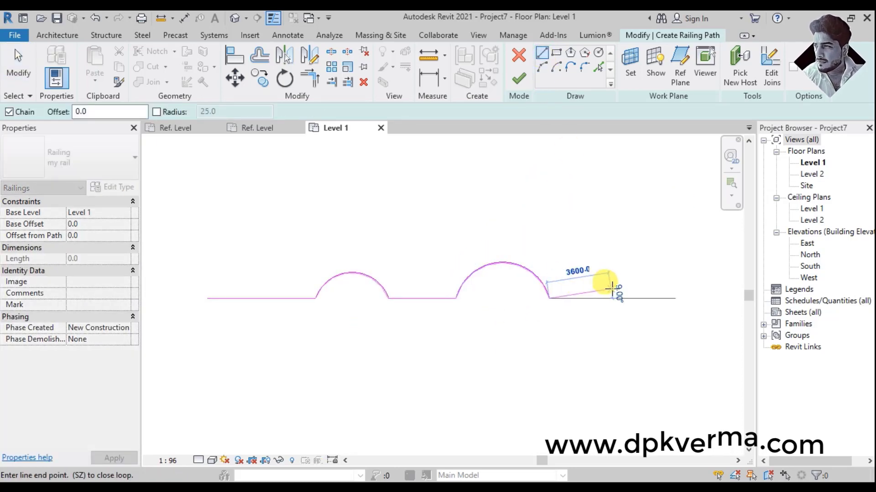
{"action": "right_click", "coordinate": [568, 205]}
{"action": "left_click", "coordinate": [593, 218]}
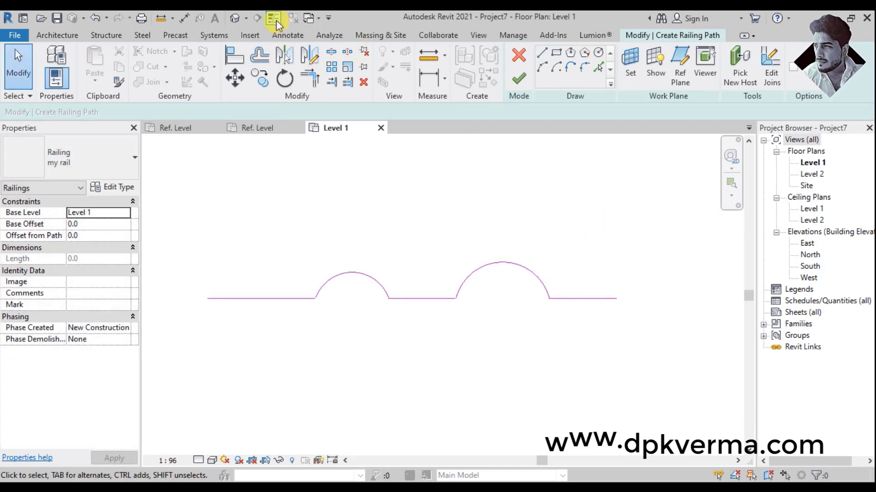
{"action": "left_click", "coordinate": [233, 19]}
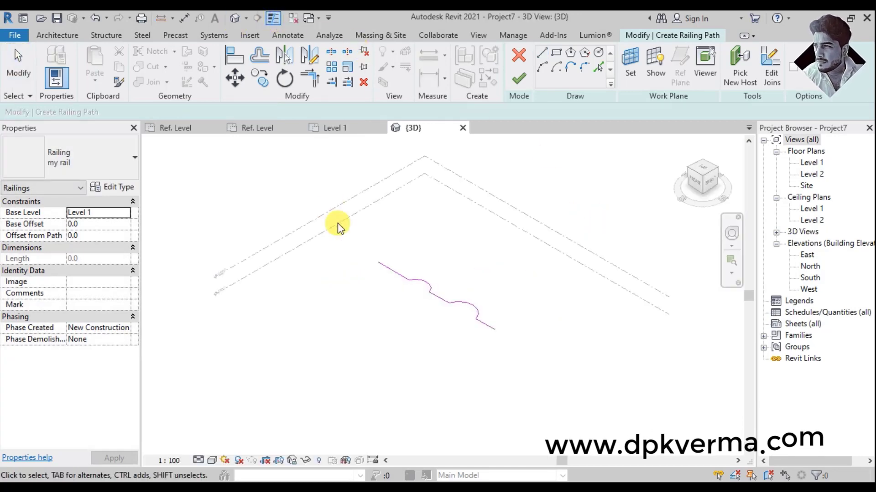
Finish the my rail path sketch and view it from the back in Realistic style
{"action": "left_click", "coordinate": [522, 81]}
{"action": "scroll", "coordinate": [525, 333], "scroll_direction": "up", "scroll_amount": 3}
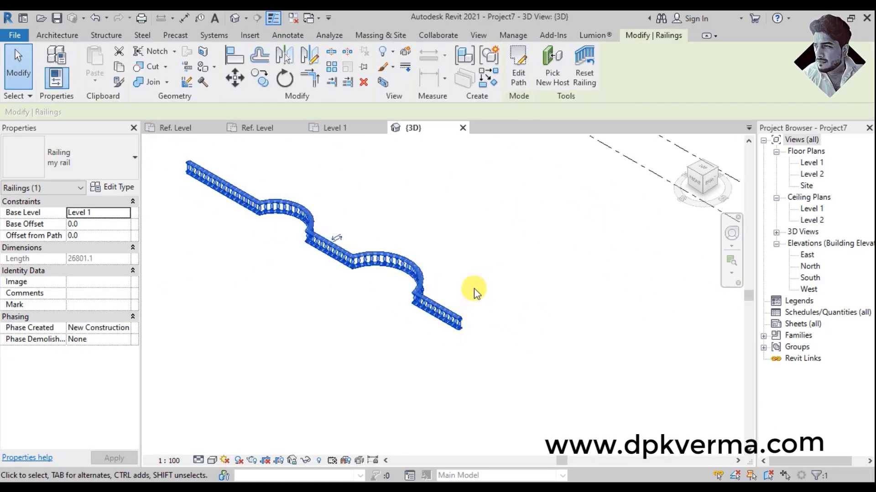
{"action": "mouse_move", "coordinate": [475, 288]}
{"action": "middle_mouse_down", "text": "shift"}
{"action": "mouse_move", "coordinate": [244, 268]}
{"action": "mouse_move", "coordinate": [289, 236]}
{"action": "mouse_move", "coordinate": [308, 295]}
{"action": "middle_mouse_up", "text": "shift"}
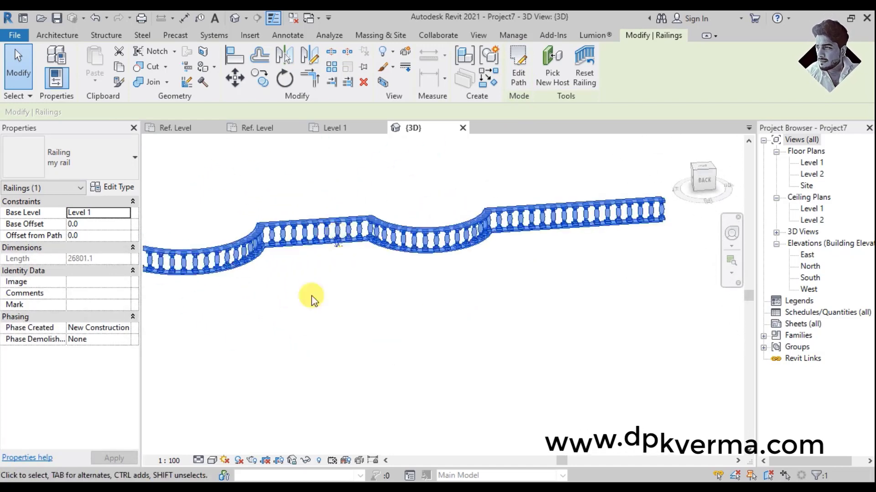
{"action": "left_click", "coordinate": [212, 462]}
{"action": "left_click", "coordinate": [231, 447]}
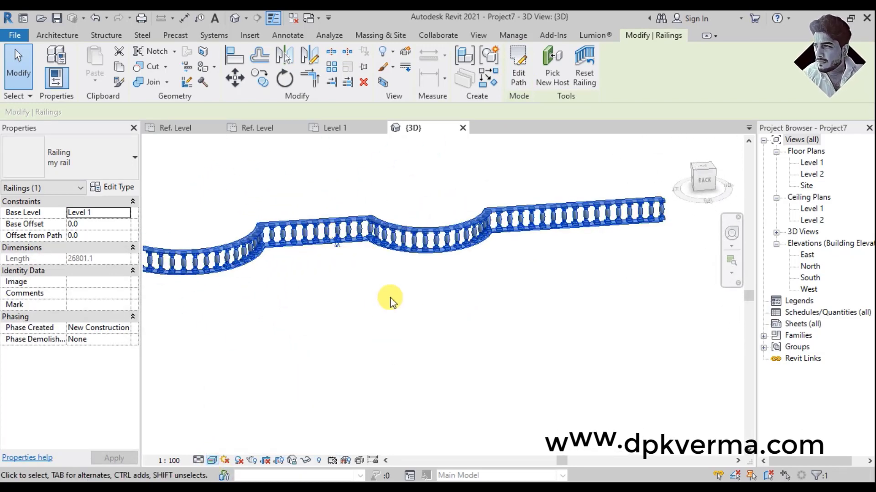
{"action": "left_click", "coordinate": [376, 301]}
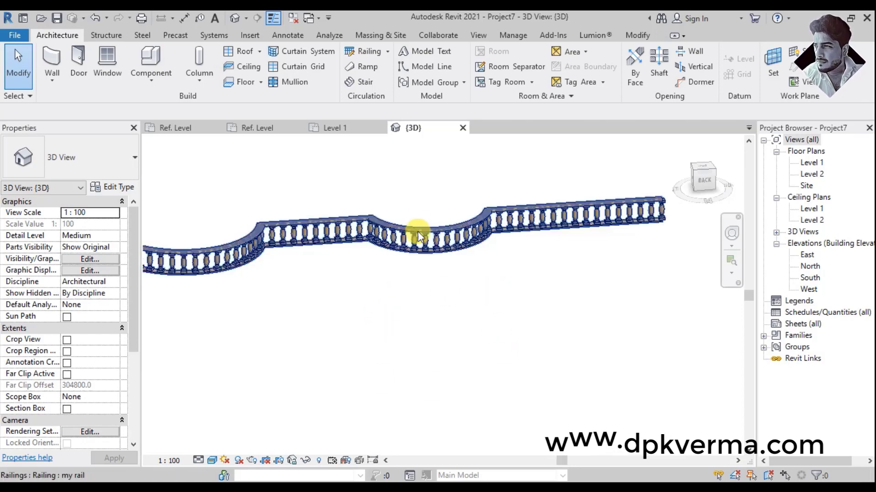
Zoom in close on the railing and set the view's detail level to Fine
{"action": "scroll", "coordinate": [412, 223], "scroll_direction": "up", "scroll_amount": 2}
{"action": "scroll", "coordinate": [401, 255], "scroll_direction": "up", "scroll_amount": 3}
{"action": "middle_click_drag", "start_coordinate": [401, 255], "coordinate": [564, 294]}
{"action": "scroll", "coordinate": [482, 259], "scroll_direction": "up", "scroll_amount": 2}
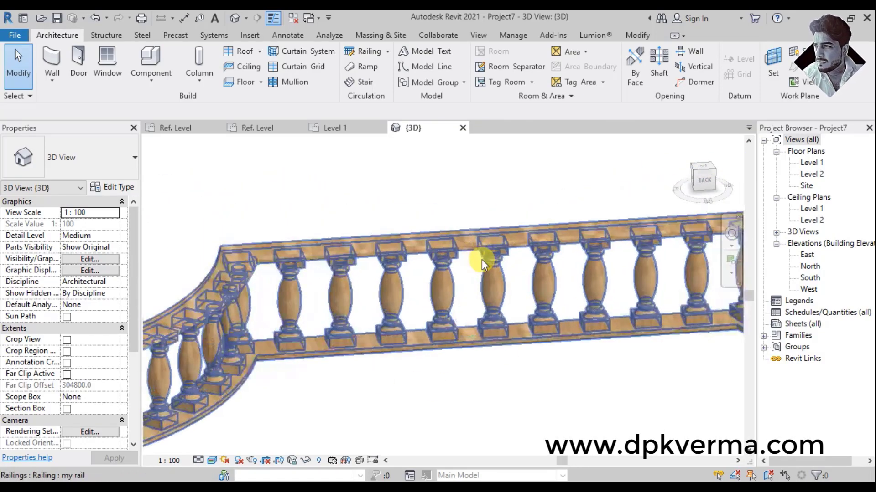
{"action": "scroll", "coordinate": [524, 368], "scroll_direction": "up", "scroll_amount": 2}
{"action": "middle_click_drag", "start_coordinate": [523, 368], "coordinate": [532, 362]}
{"action": "scroll", "coordinate": [532, 362], "scroll_direction": "up", "scroll_amount": 1}
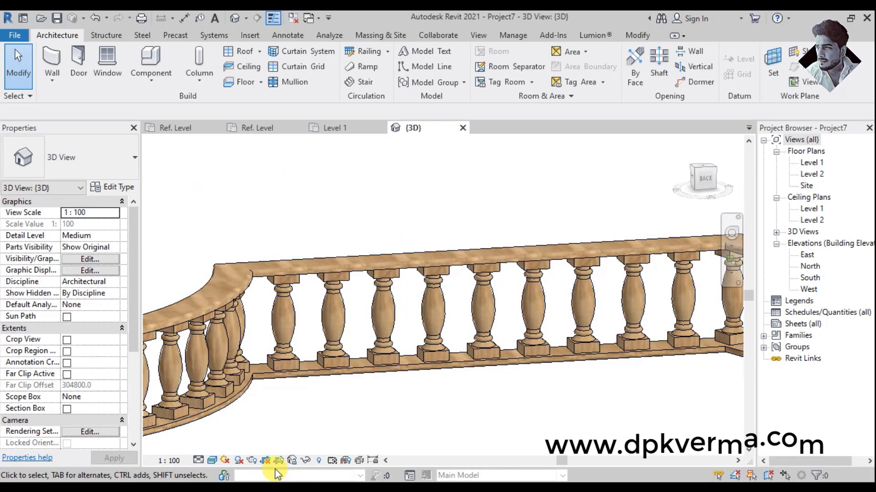
{"action": "left_click", "coordinate": [200, 461]}
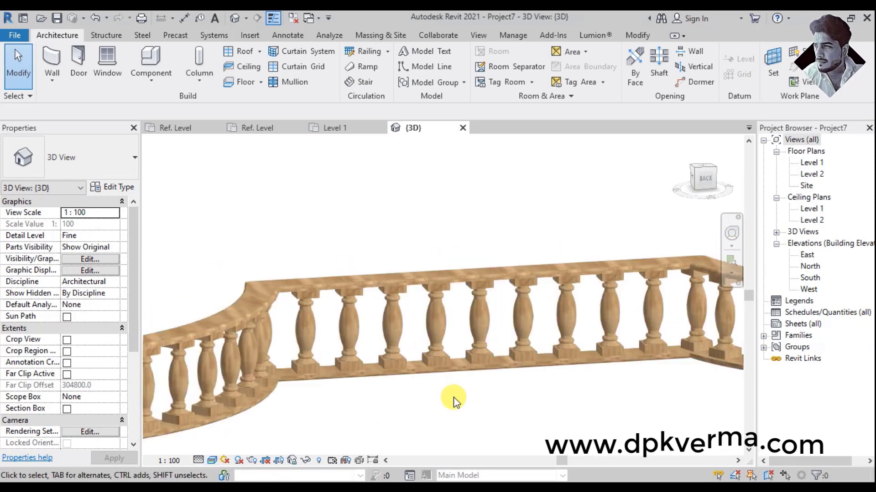
Pan along the railing to inspect the wooden balusters around the bend and curved runs
{"action": "scroll", "coordinate": [493, 395], "scroll_direction": "up", "scroll_amount": 1}
{"action": "scroll", "coordinate": [414, 385], "scroll_direction": "up", "scroll_amount": 1}
{"action": "scroll", "coordinate": [415, 387], "scroll_direction": "up", "scroll_amount": 2}
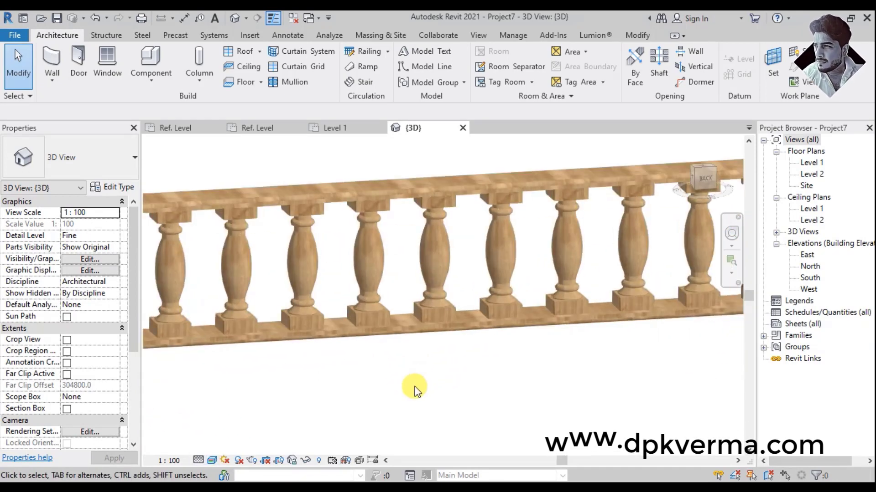
{"action": "mouse_move", "coordinate": [433, 385]}
{"action": "middle_mouse_down"}
{"action": "mouse_move", "coordinate": [352, 398]}
{"action": "mouse_move", "coordinate": [420, 385]}
{"action": "mouse_move", "coordinate": [355, 383]}
{"action": "mouse_move", "coordinate": [426, 377]}
{"action": "mouse_move", "coordinate": [340, 371]}
{"action": "mouse_move", "coordinate": [419, 336]}
{"action": "mouse_move", "coordinate": [689, 380]}
{"action": "middle_mouse_up"}
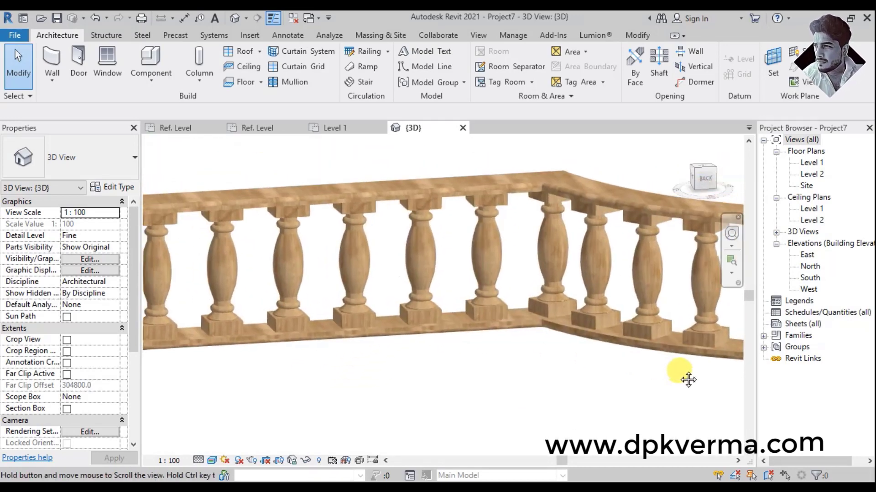
{"action": "mouse_move", "coordinate": [401, 385]}
{"action": "middle_mouse_down"}
{"action": "mouse_move", "coordinate": [455, 391]}
{"action": "mouse_move", "coordinate": [573, 378]}
{"action": "mouse_move", "coordinate": [469, 389]}
{"action": "mouse_move", "coordinate": [612, 354]}
{"action": "mouse_move", "coordinate": [512, 383]}
{"action": "mouse_move", "coordinate": [666, 382]}
{"action": "mouse_move", "coordinate": [443, 401]}
{"action": "mouse_move", "coordinate": [518, 426]}
{"action": "mouse_move", "coordinate": [531, 412]}
{"action": "mouse_move", "coordinate": [494, 428]}
{"action": "mouse_move", "coordinate": [559, 424]}
{"action": "middle_mouse_up"}
{"action": "scroll", "coordinate": [505, 389], "scroll_direction": "down", "scroll_amount": 2}
{"action": "scroll", "coordinate": [442, 401], "scroll_direction": "up", "scroll_amount": 2}
{"action": "scroll", "coordinate": [506, 422], "scroll_direction": "up", "scroll_amount": 2}
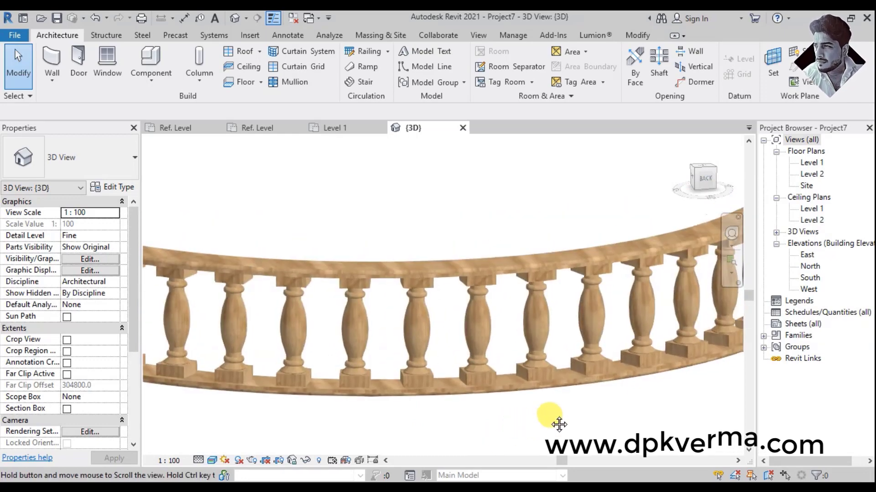